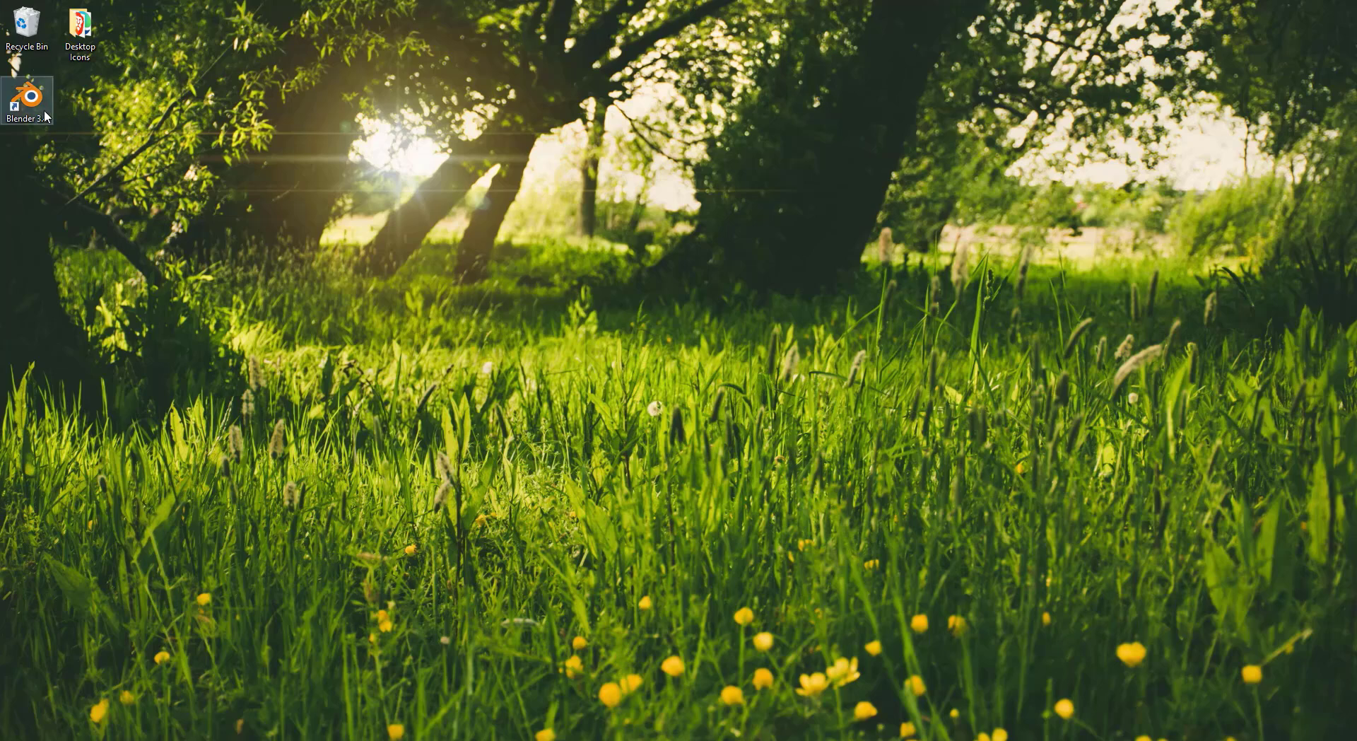
Launch Blender and open the recent project Reverse.blend.
double_click(40, 115)
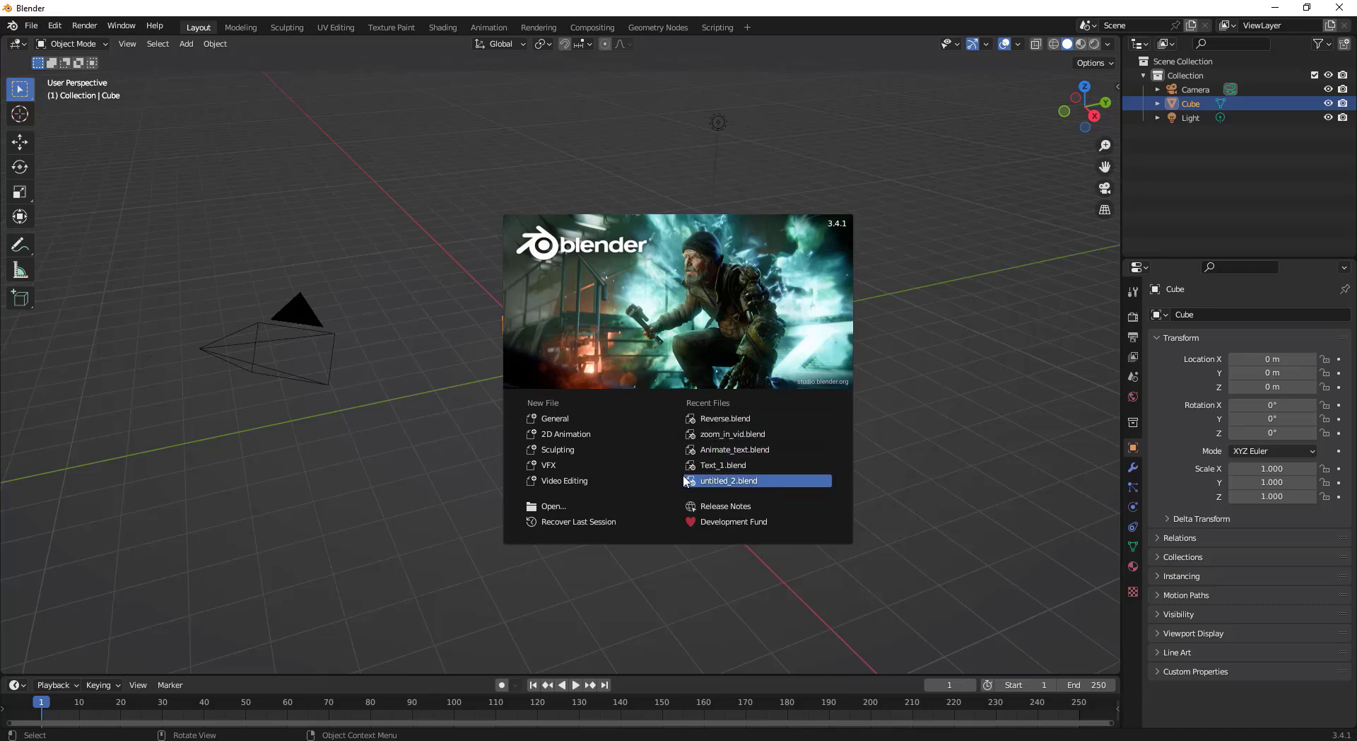
click(721, 419)
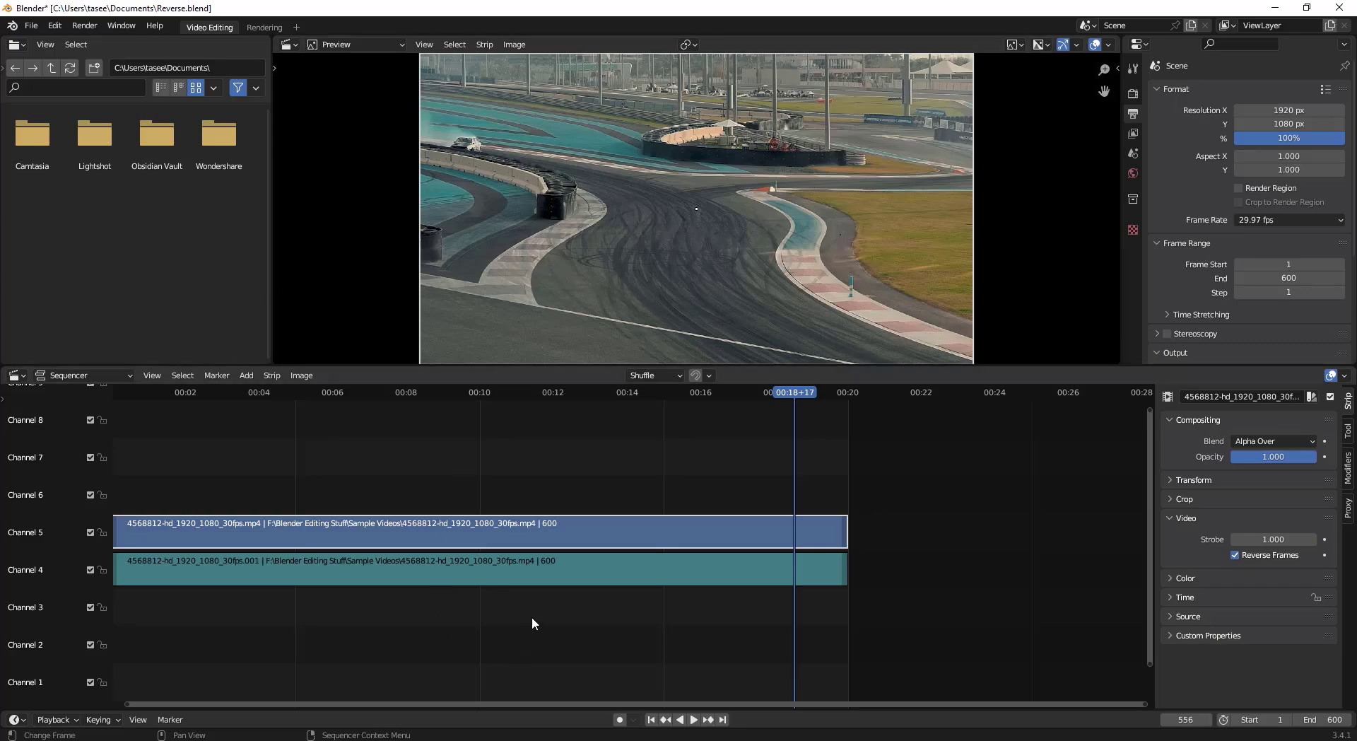
Switch to the Notepad++ notes, highlight the heading "Backup Existing Projects", and return to Blender.
key(alt+Tab)
drag(925, 710, 153, 89)
click(153, 88)
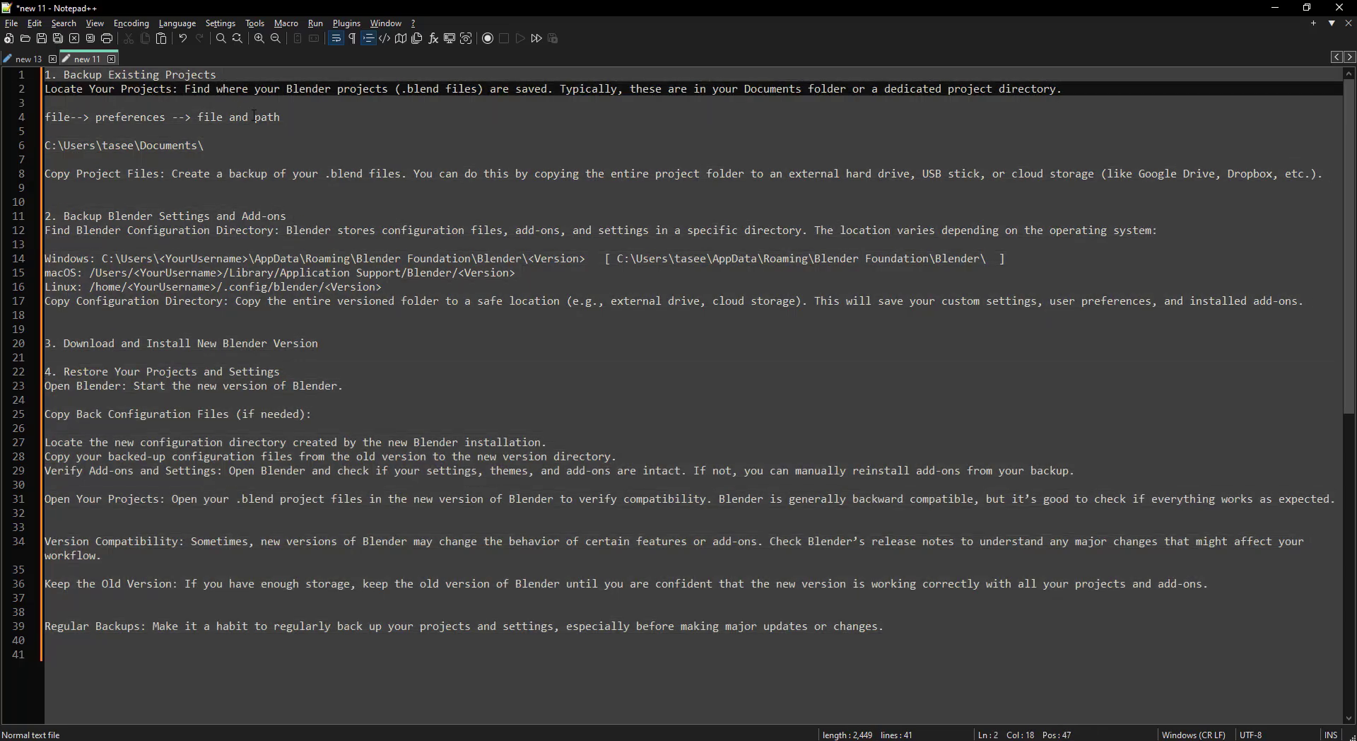
drag(249, 74, 63, 74)
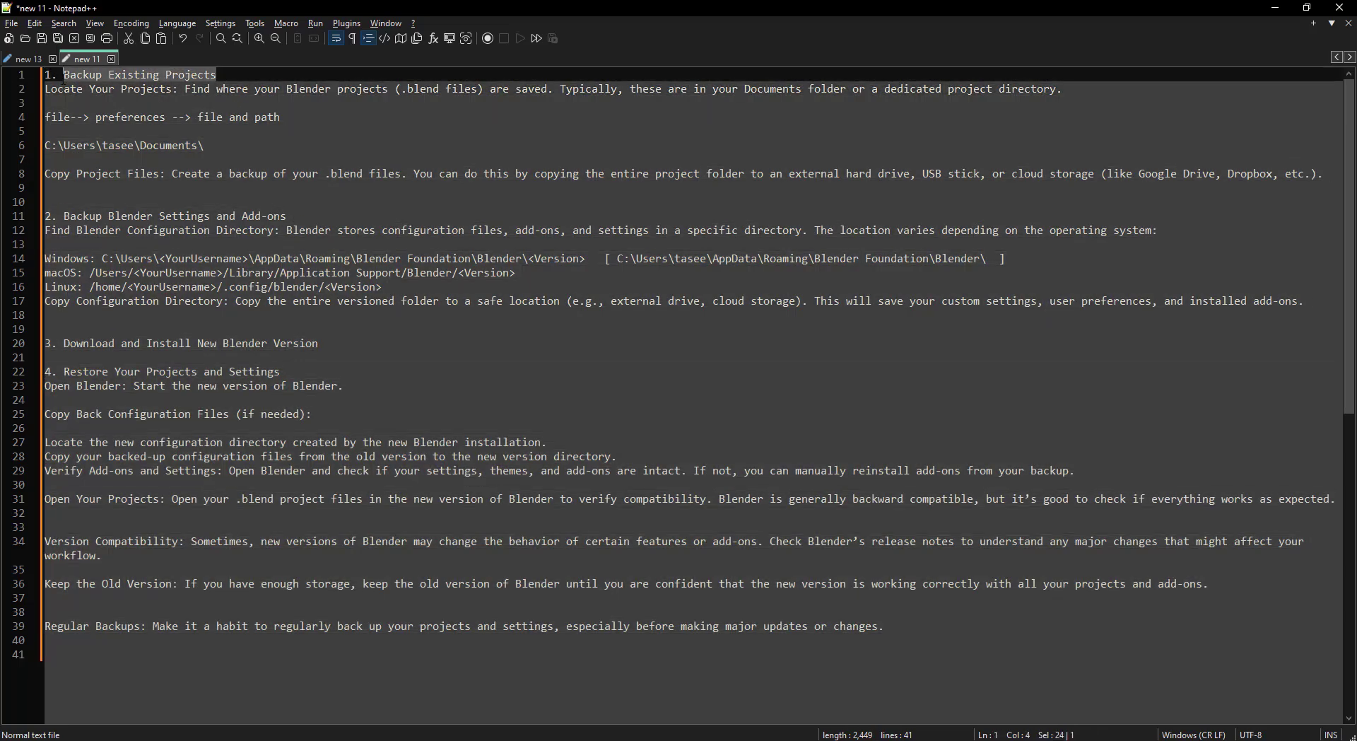
click(1276, 6)
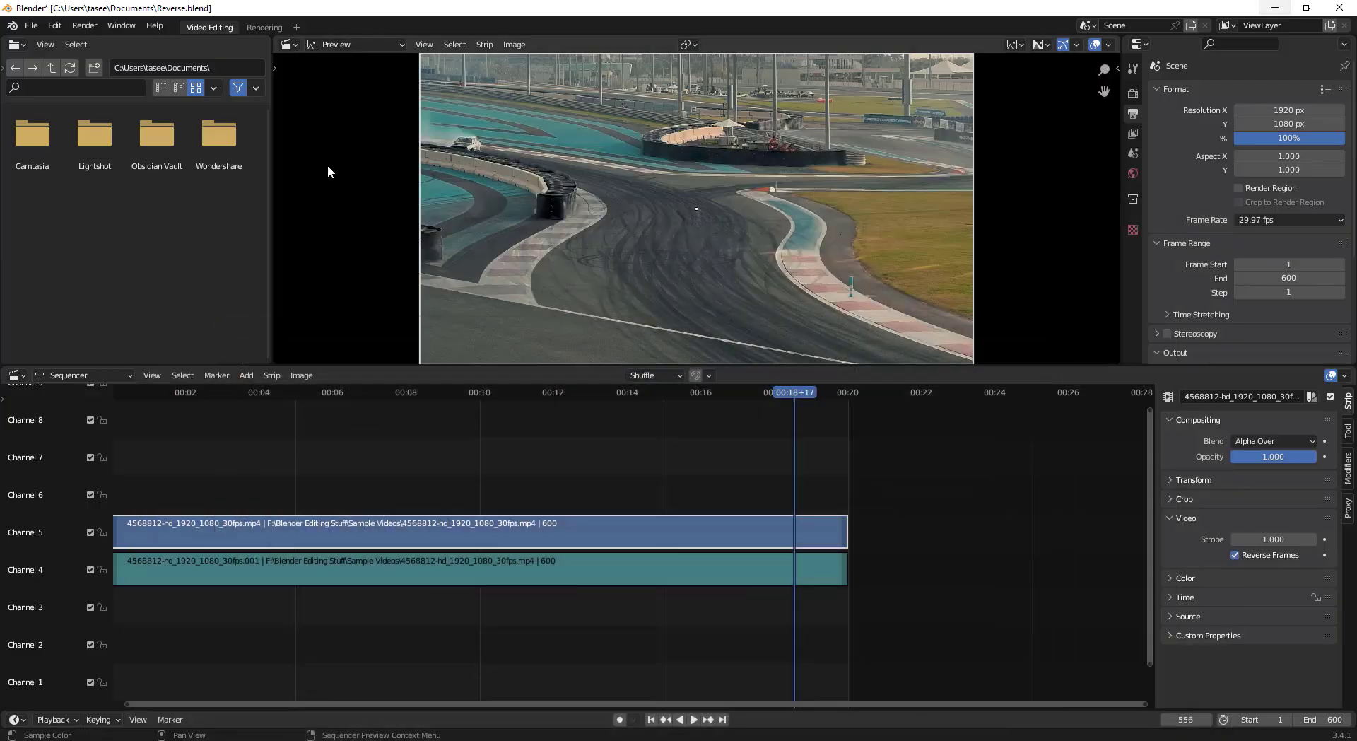
Open Blender's File Paths preferences in a maximized window and highlight the Documents folder path in the render output file browser.
click(54, 26)
click(71, 230)
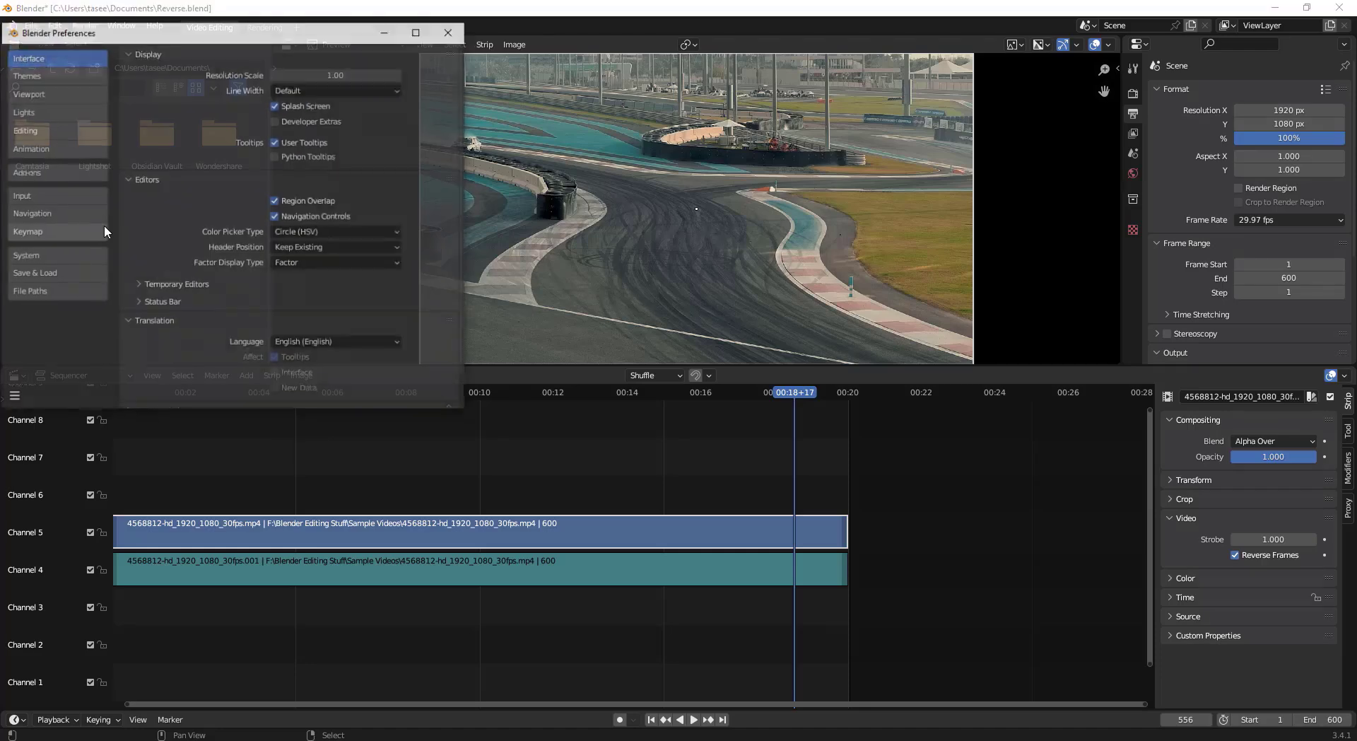
click(420, 34)
click(37, 271)
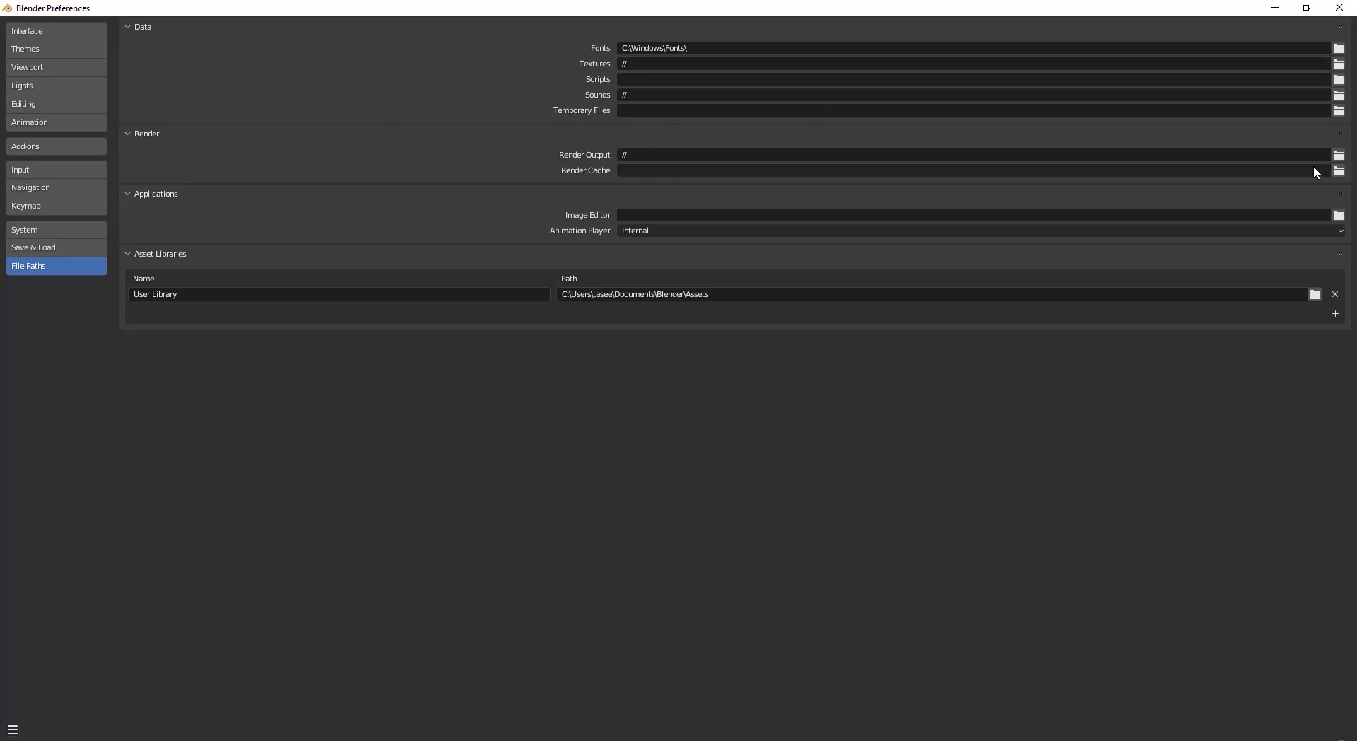
click(1339, 155)
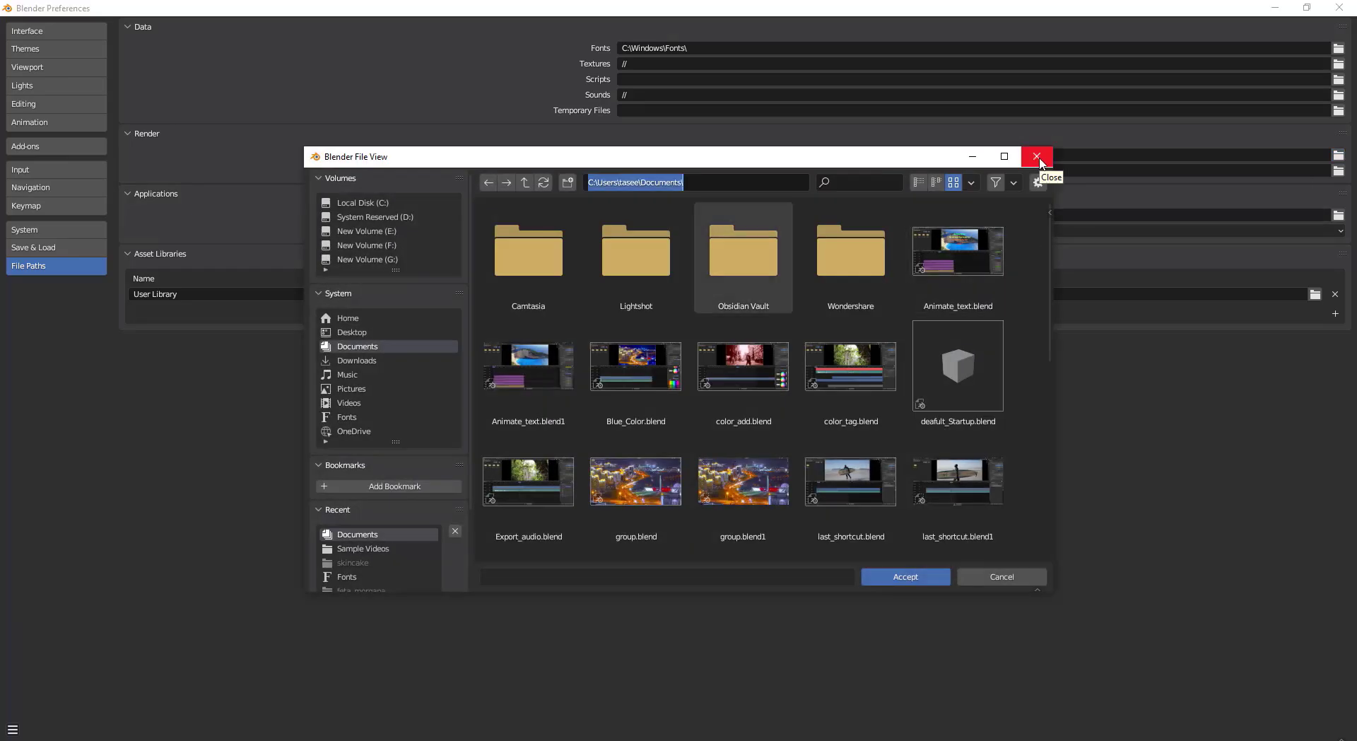
click(721, 188)
drag(721, 188, 551, 188)
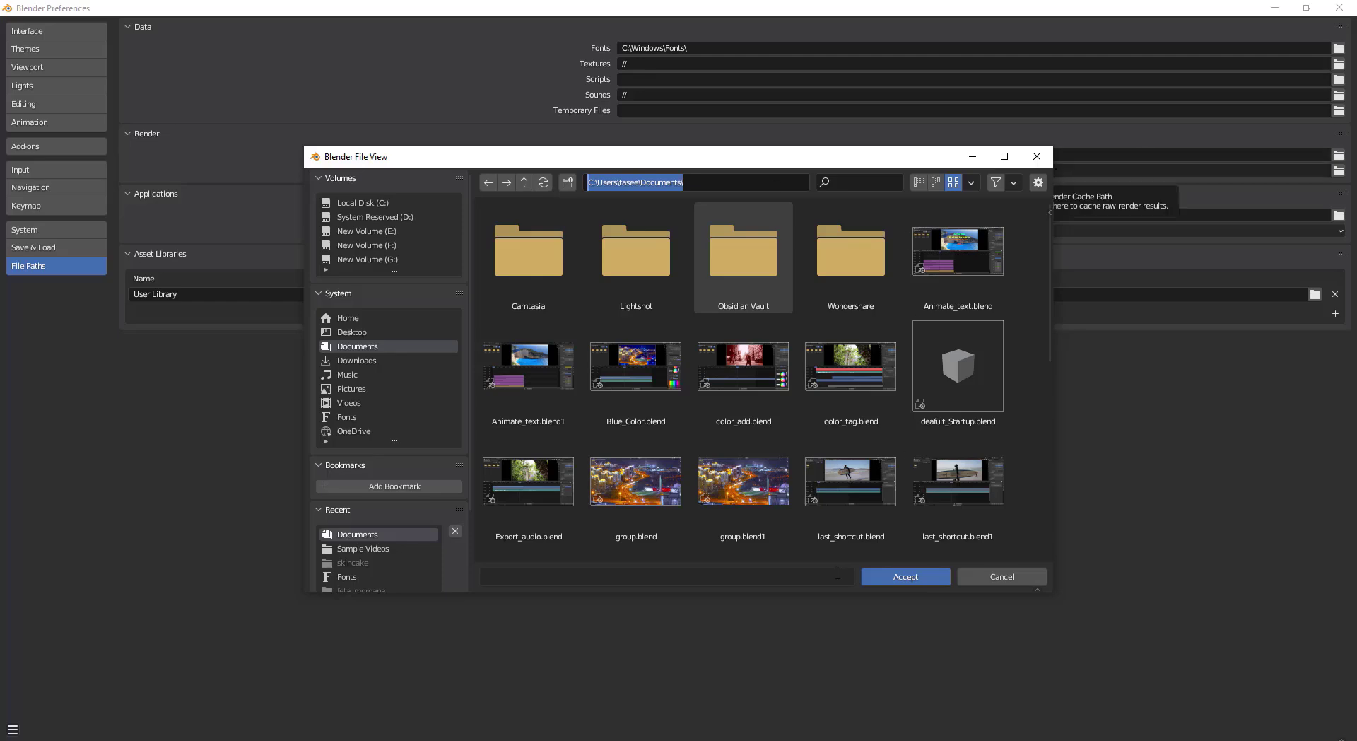
Append "--> saved files" to the Documents path line in the Notepad++ notes, then return to Blender's file browser.
key(alt+Tab)
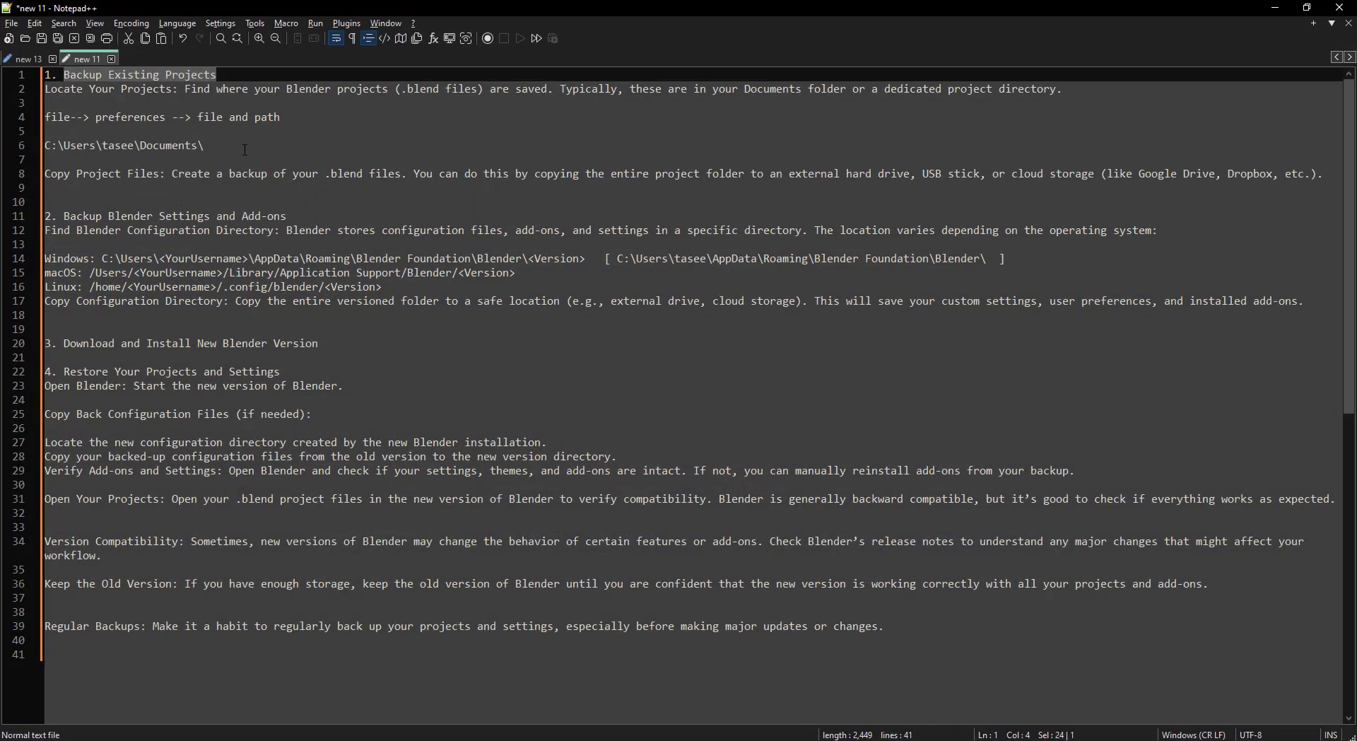
click(246, 150)
text(--> saved files)
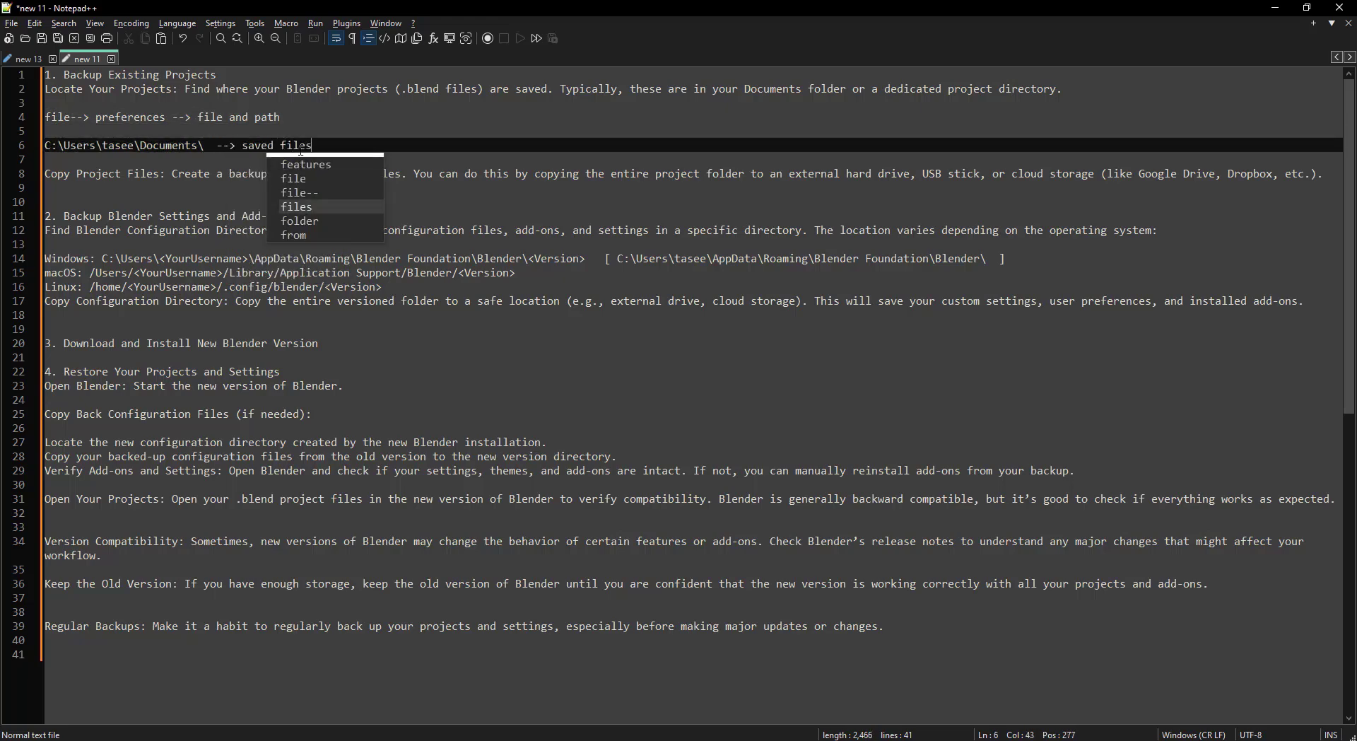
key(alt+Tab)
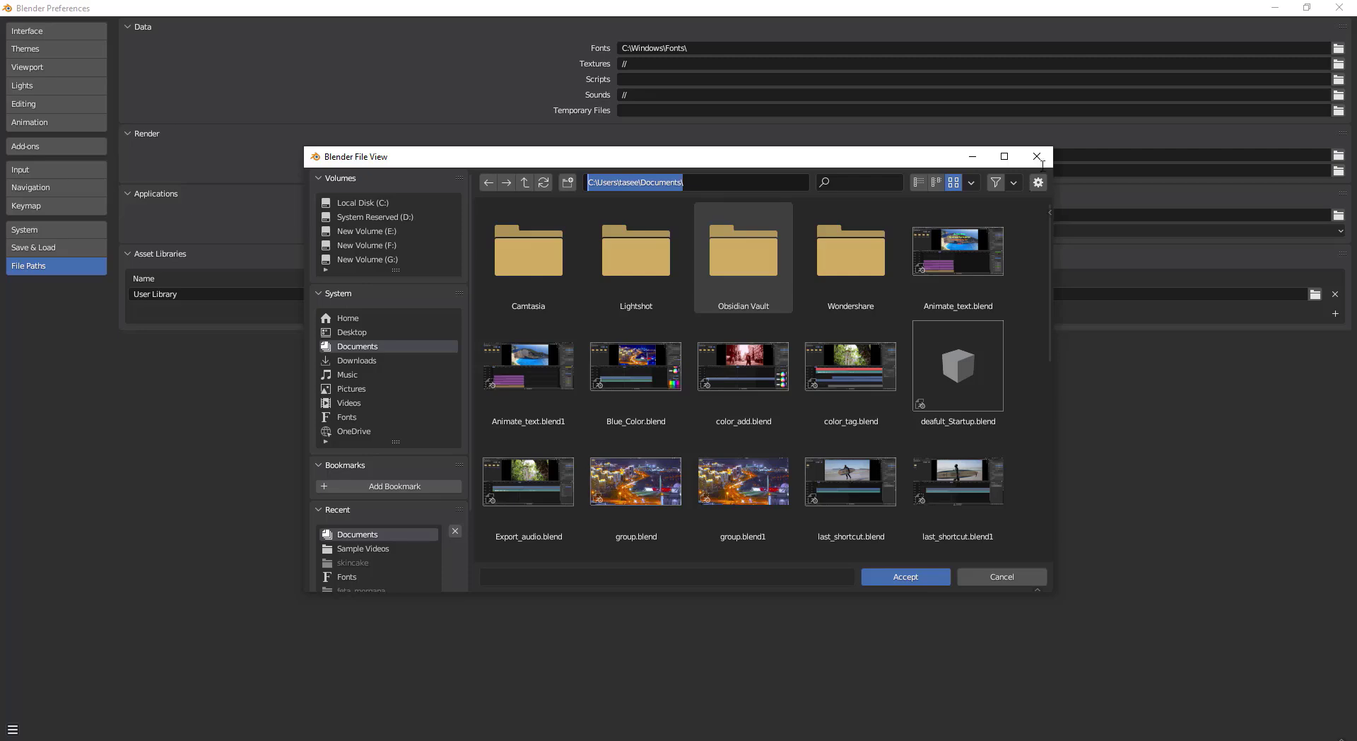
Browse the folders behind the render output and temporary files paths, looking through the saved .blend projects in Documents.
click(1038, 157)
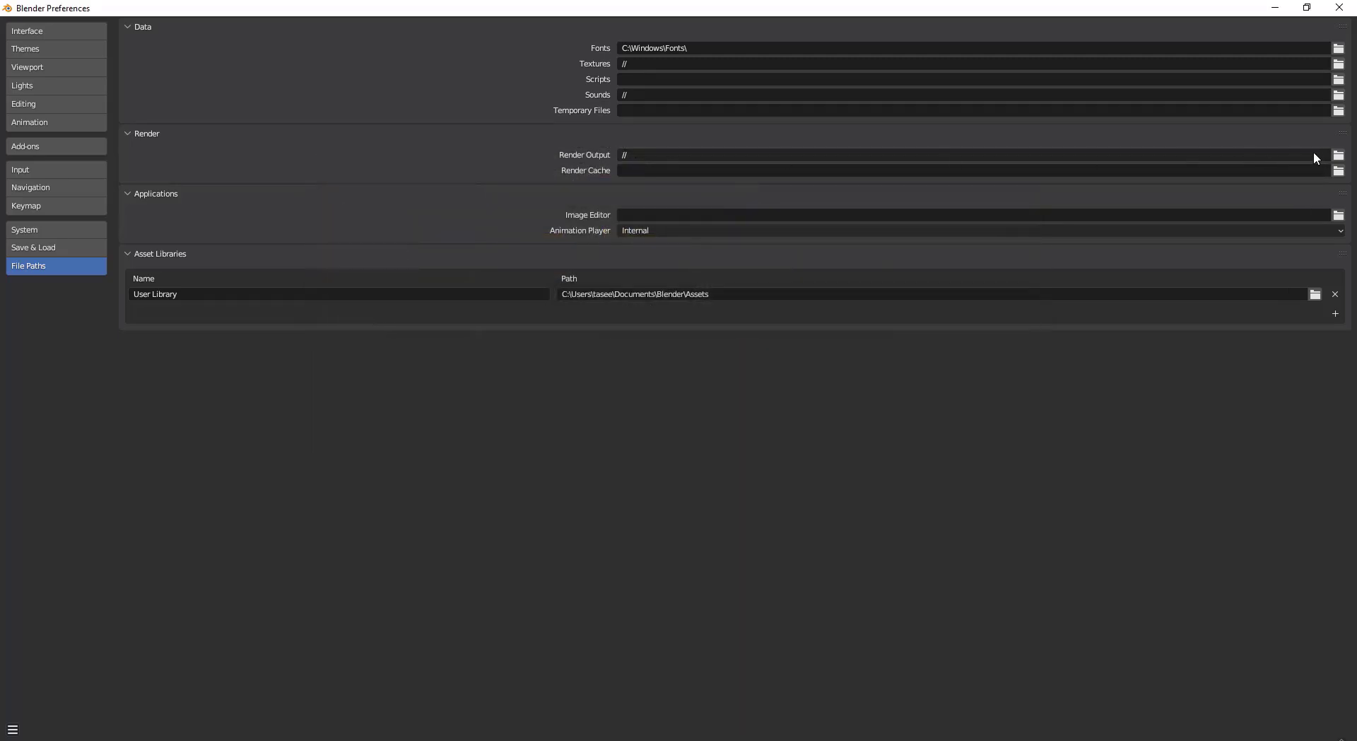
click(1339, 156)
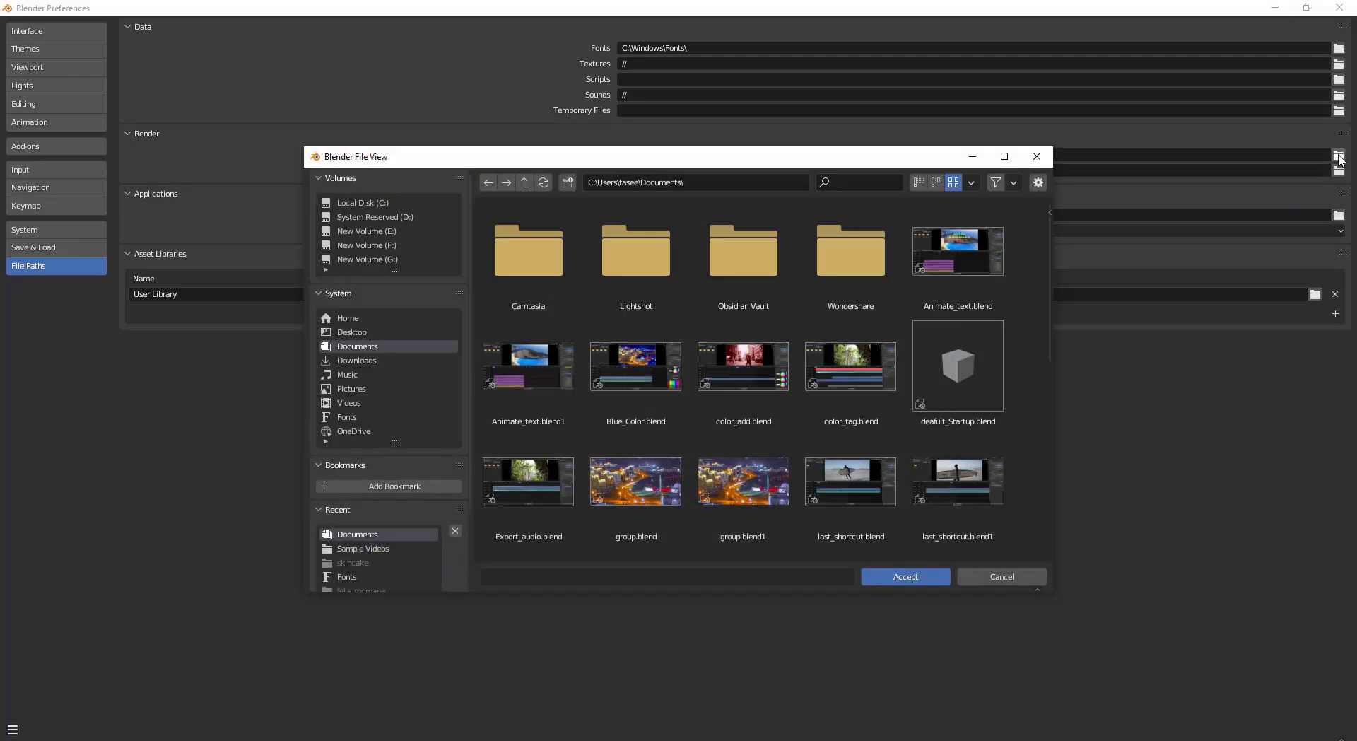
click(1037, 156)
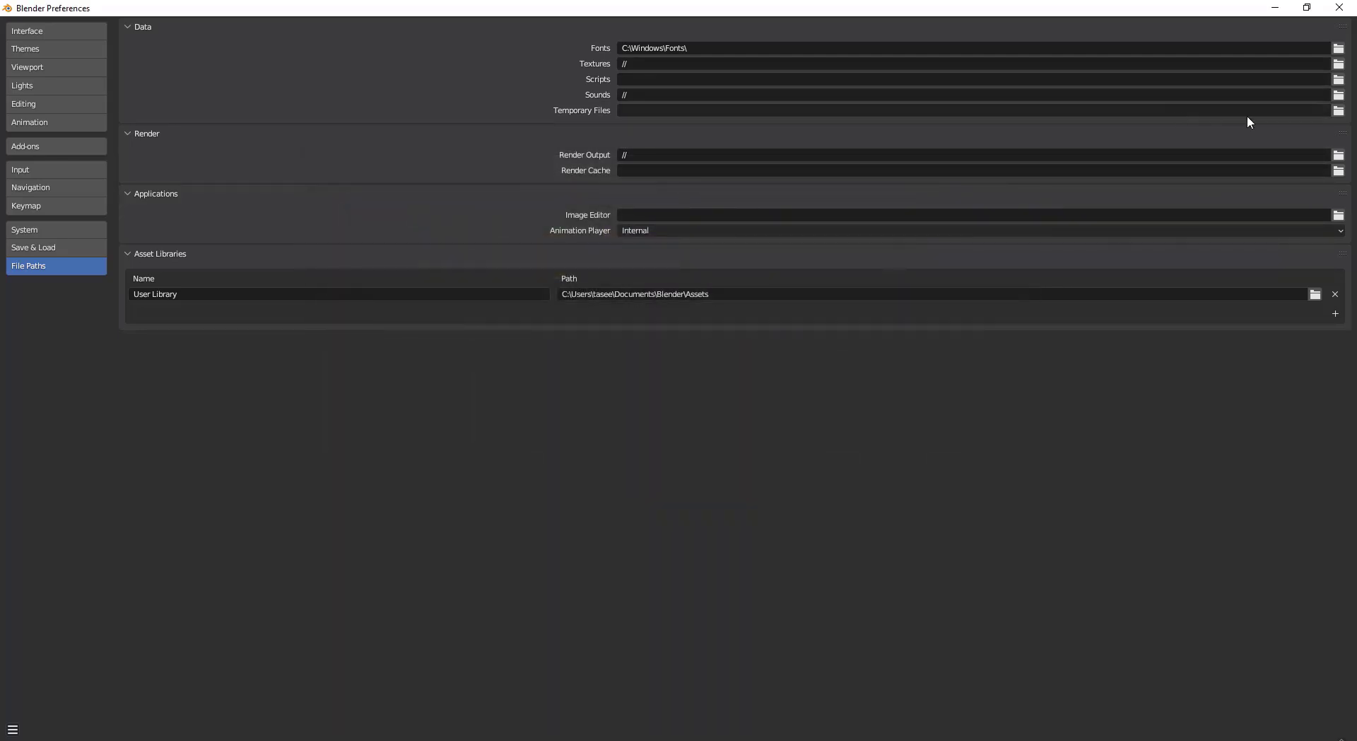
click(1339, 110)
scroll(696, 340, down, 2)
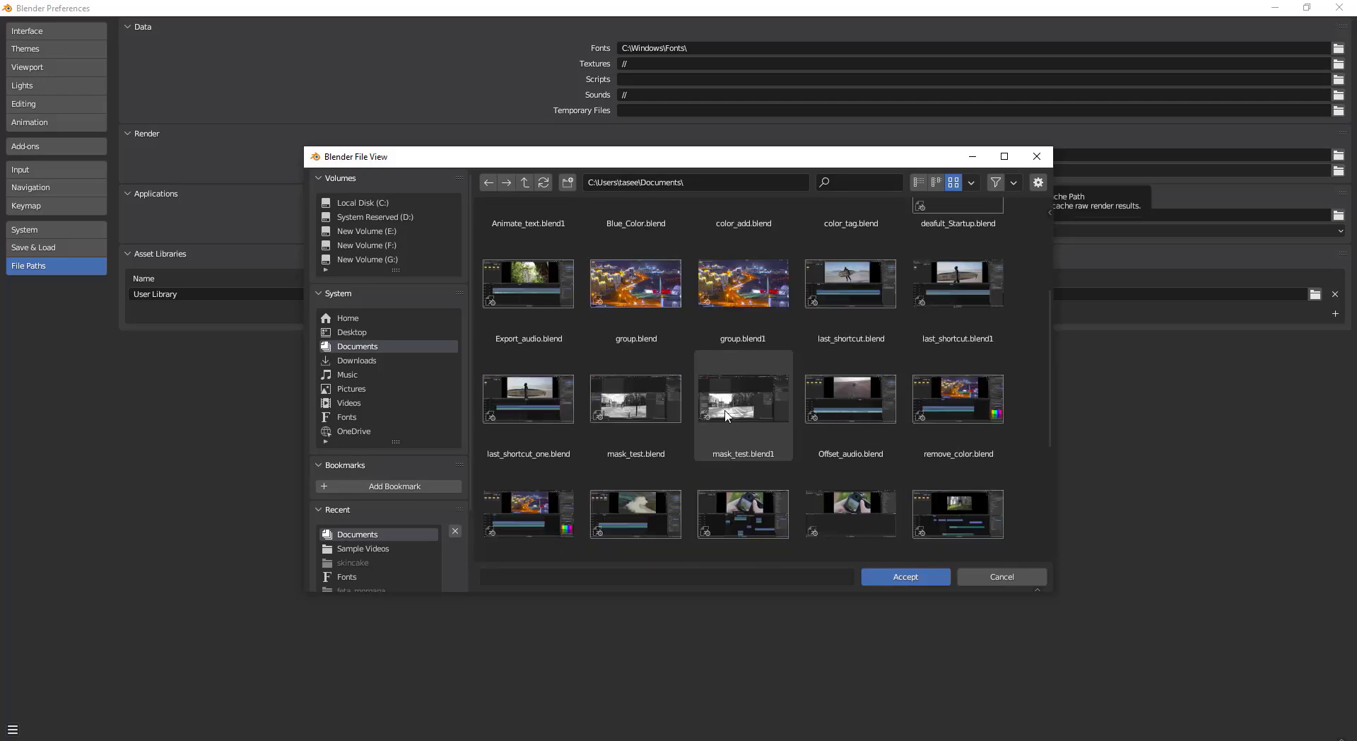
scroll(709, 304, up, 1)
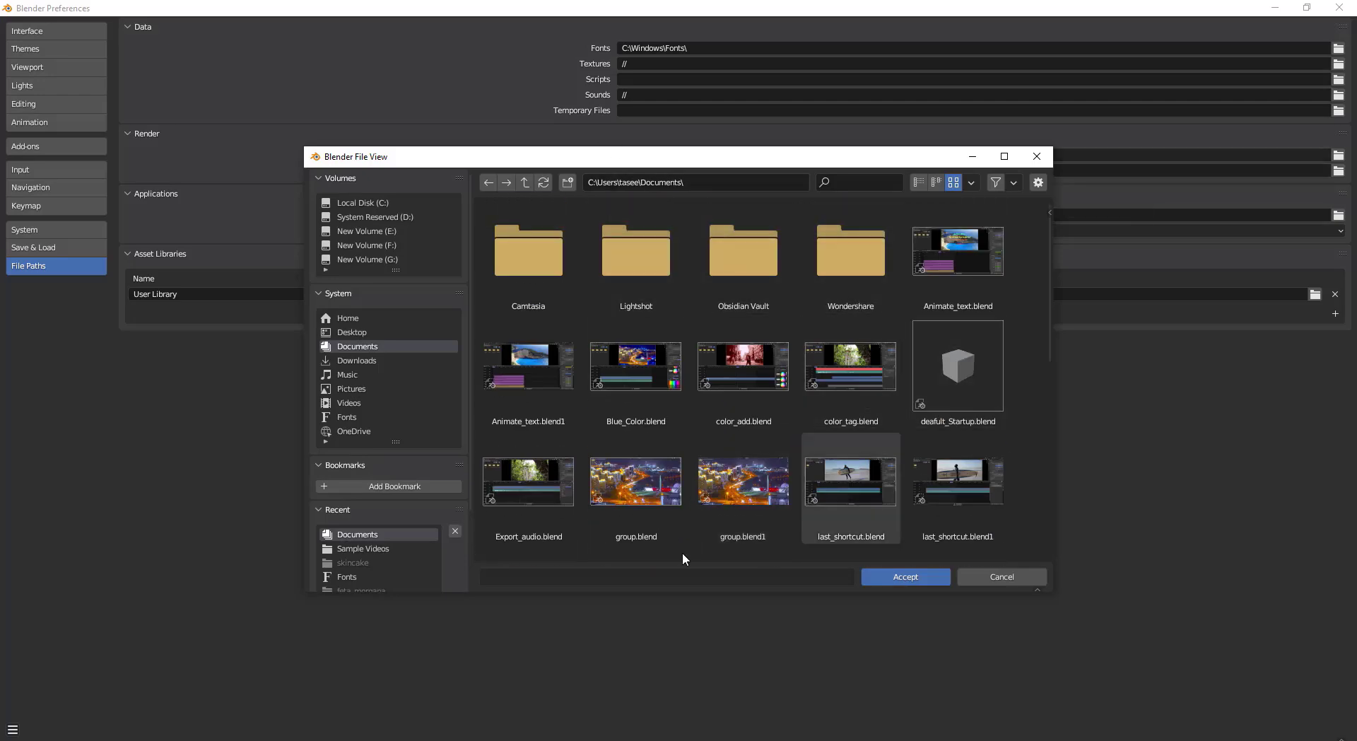
scroll(811, 479, down, 3)
key(Escape)
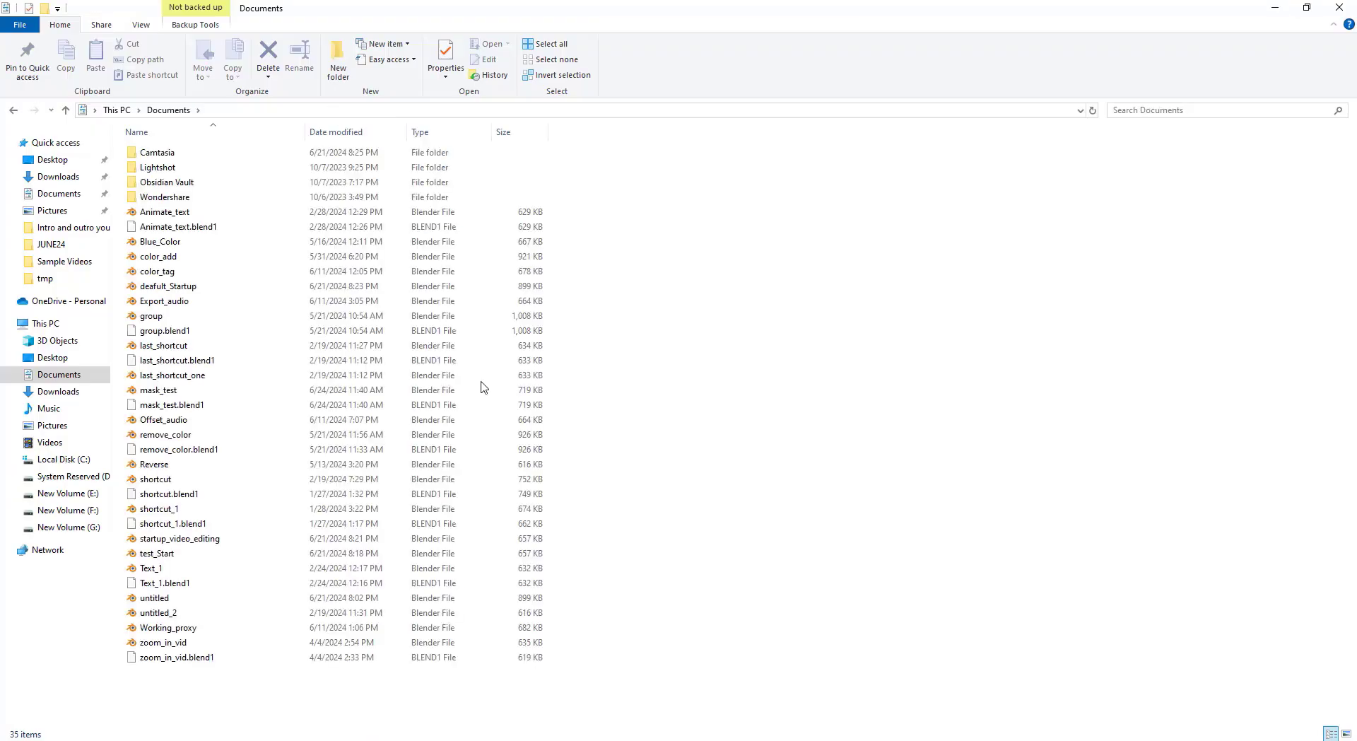
In File Explorer, copy all Blender files from Documents into a new folder there named Blender_backup_3.4.
drag(675, 666, 126, 205)
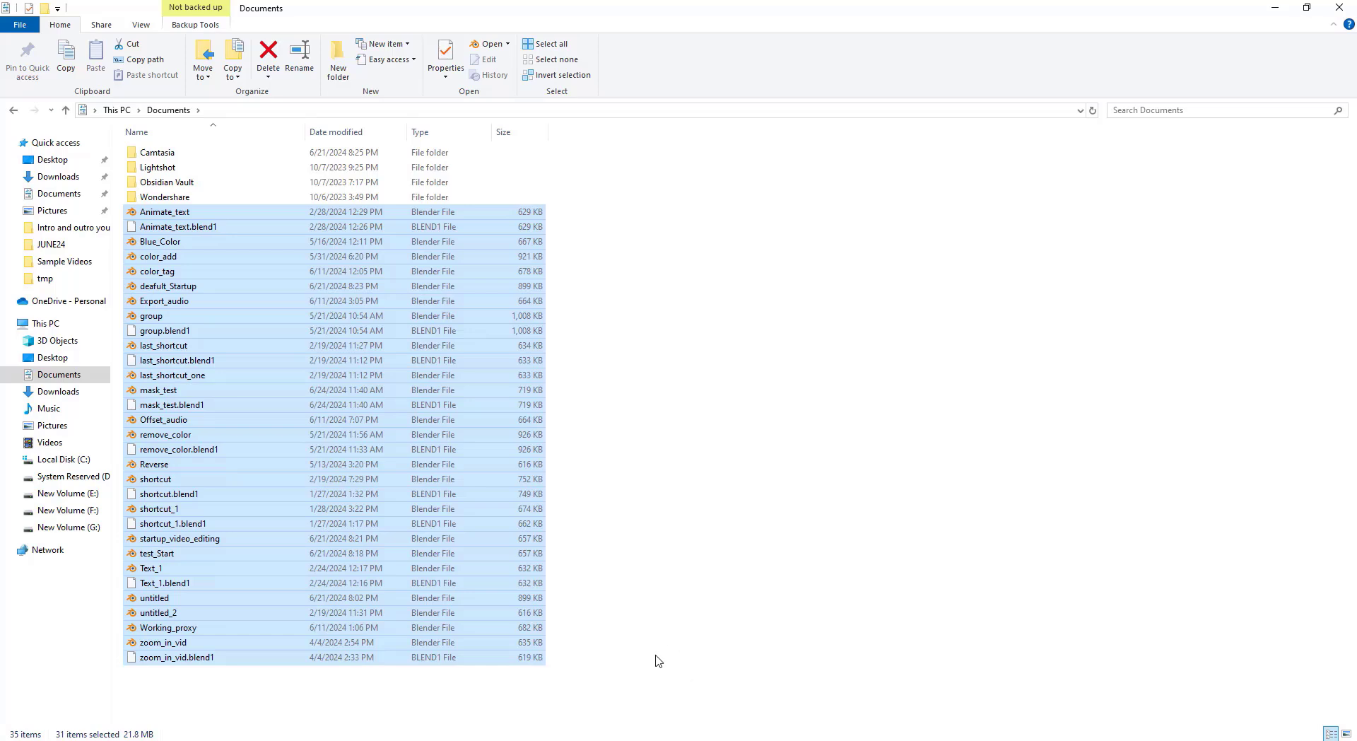
key(ctrl+c)
key(ctrl+shift+n)
text(Blender_backup_34)
key(Left)
text(.)
key(Return)
key(Return)
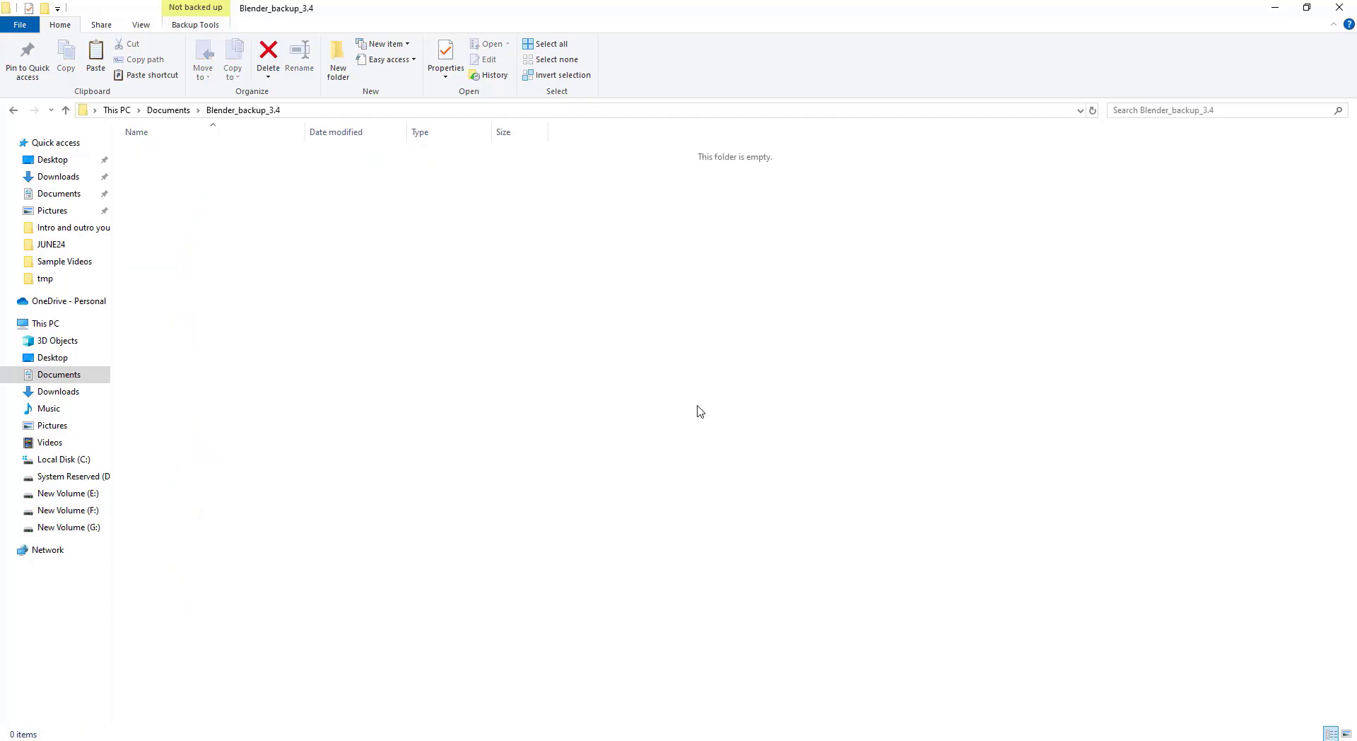
key(ctrl+v)
Check the original Blender files in Documents against the copies in the Blender_backup_3.4 folder.
key(alt+Up)
drag(540, 161, 489, 337)
drag(583, 232, 495, 680)
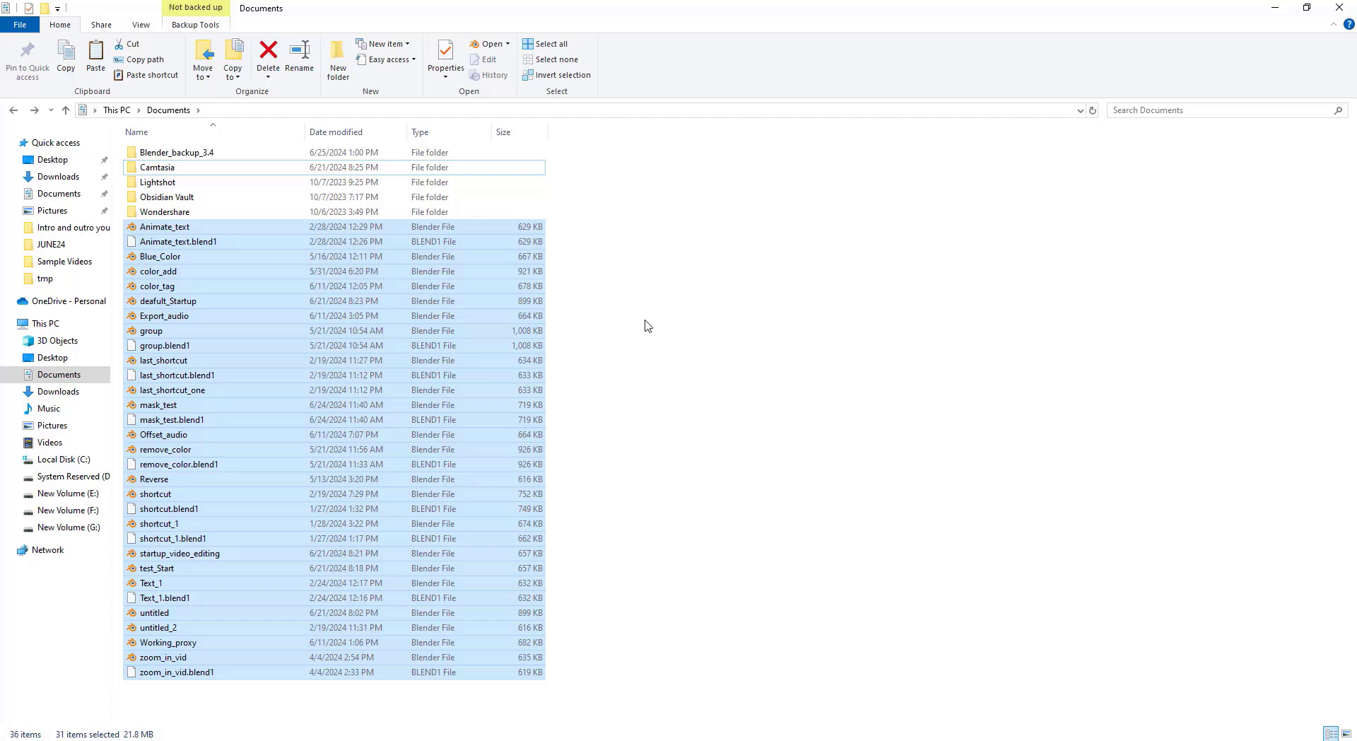
drag(594, 233, 380, 673)
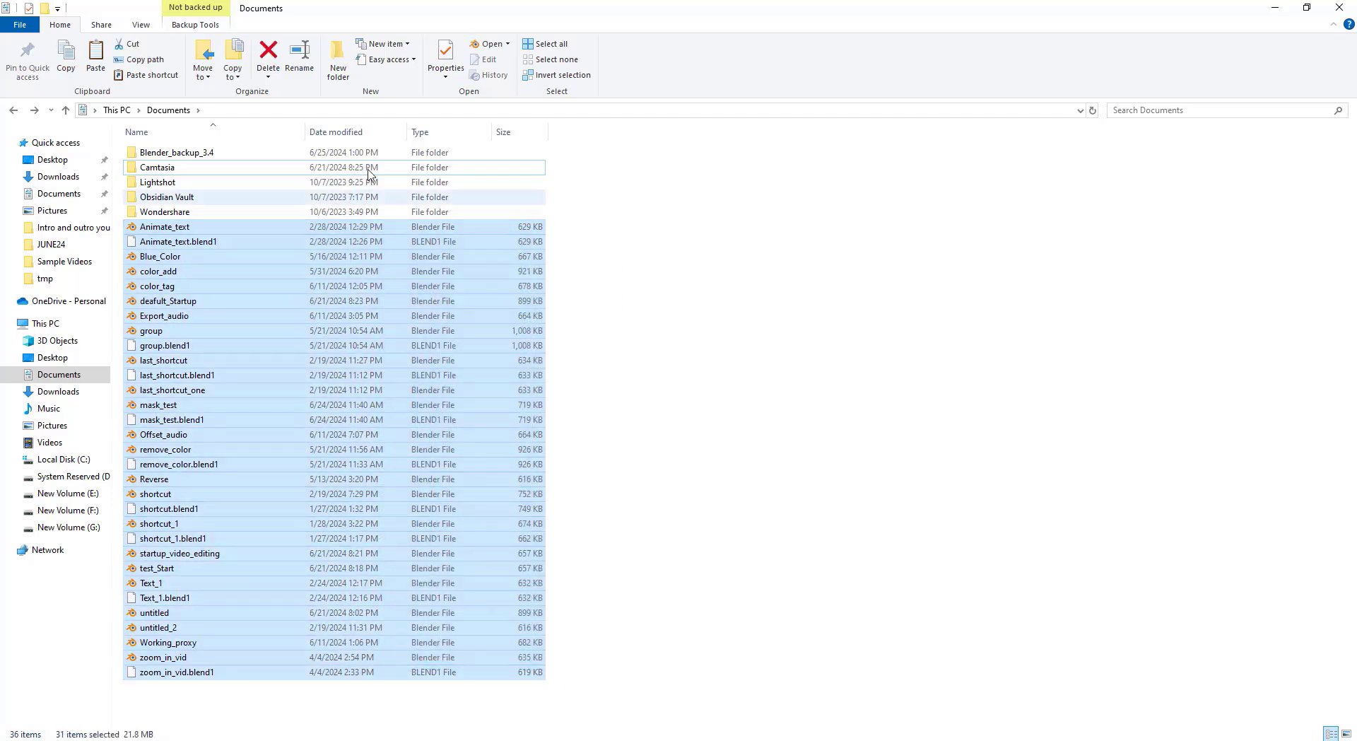
double_click(206, 158)
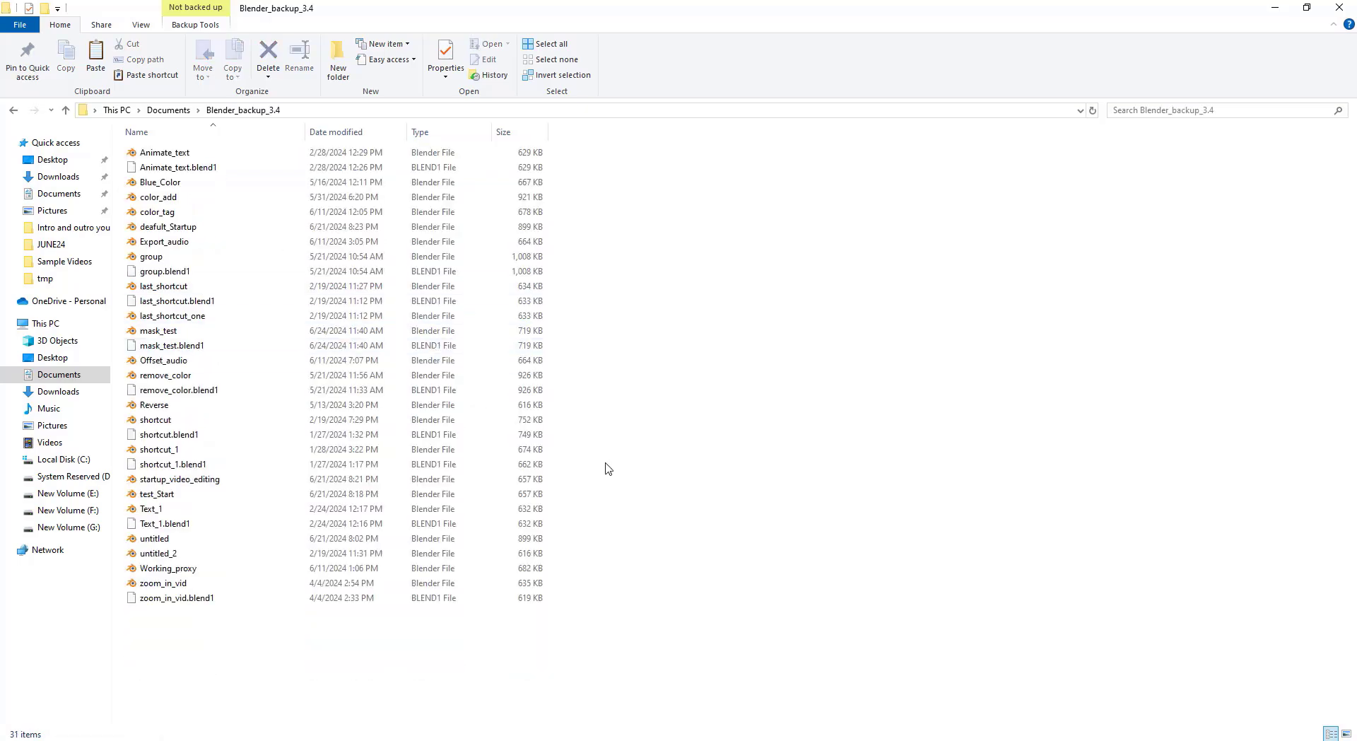
Review the Notepad++ notes on backing up .blend files, settings and add-ons, highlighting the Windows, macOS and Linux configuration paths.
key(alt+Tab)
drag(44, 173, 401, 174)
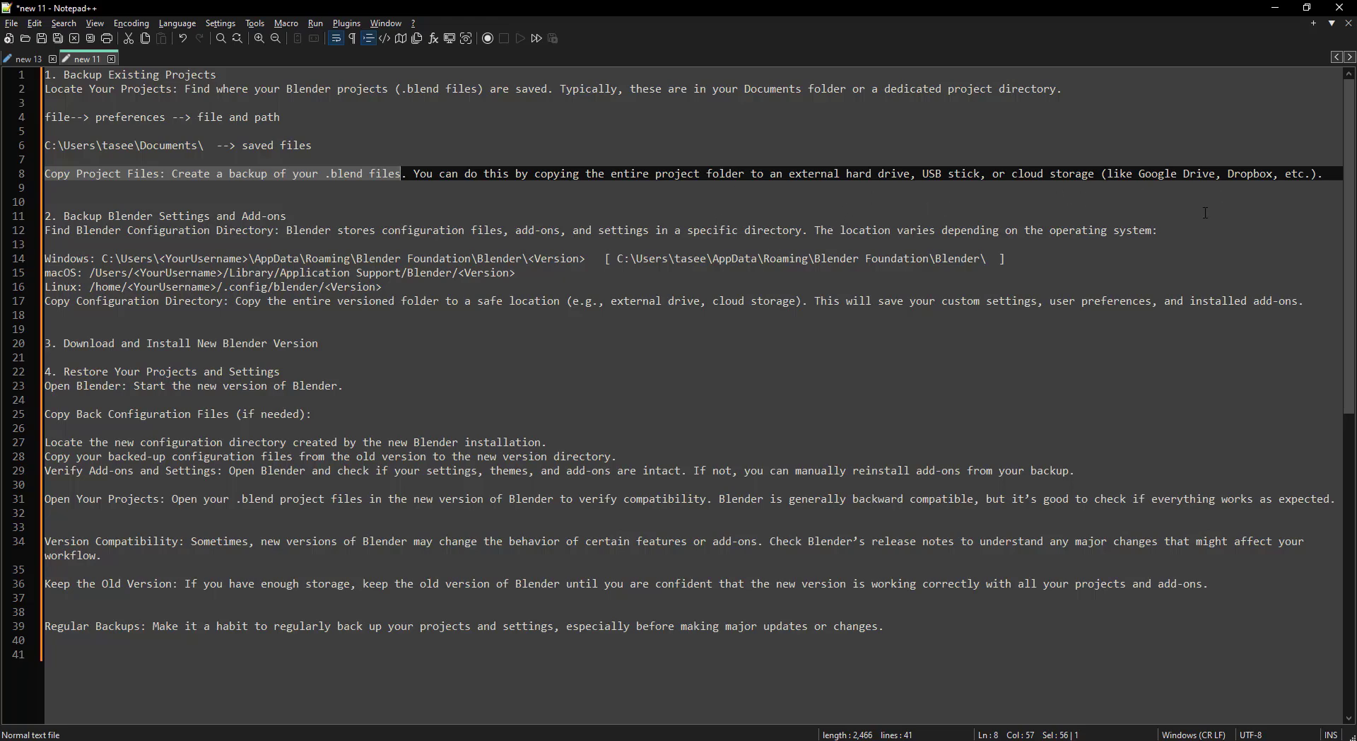
drag(286, 215, 64, 216)
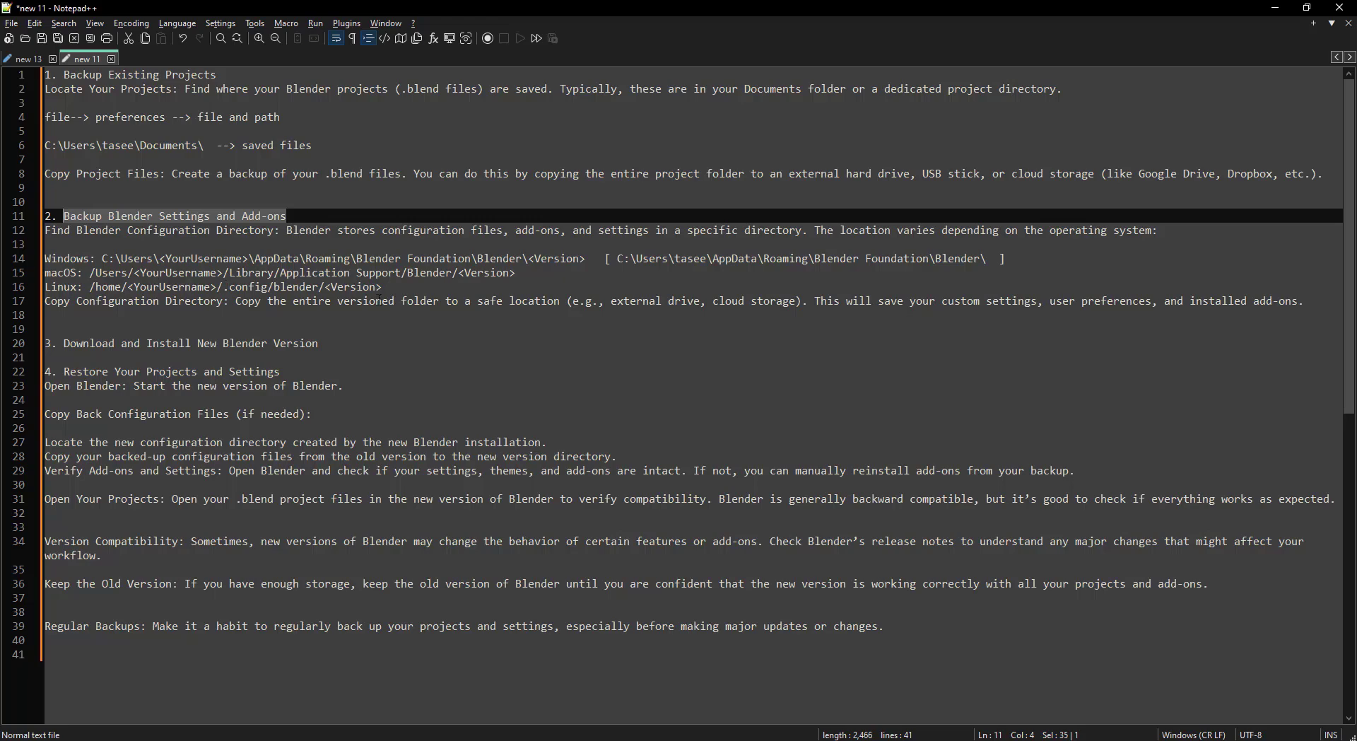
drag(45, 258, 593, 260)
drag(382, 286, 45, 273)
drag(382, 286, 45, 286)
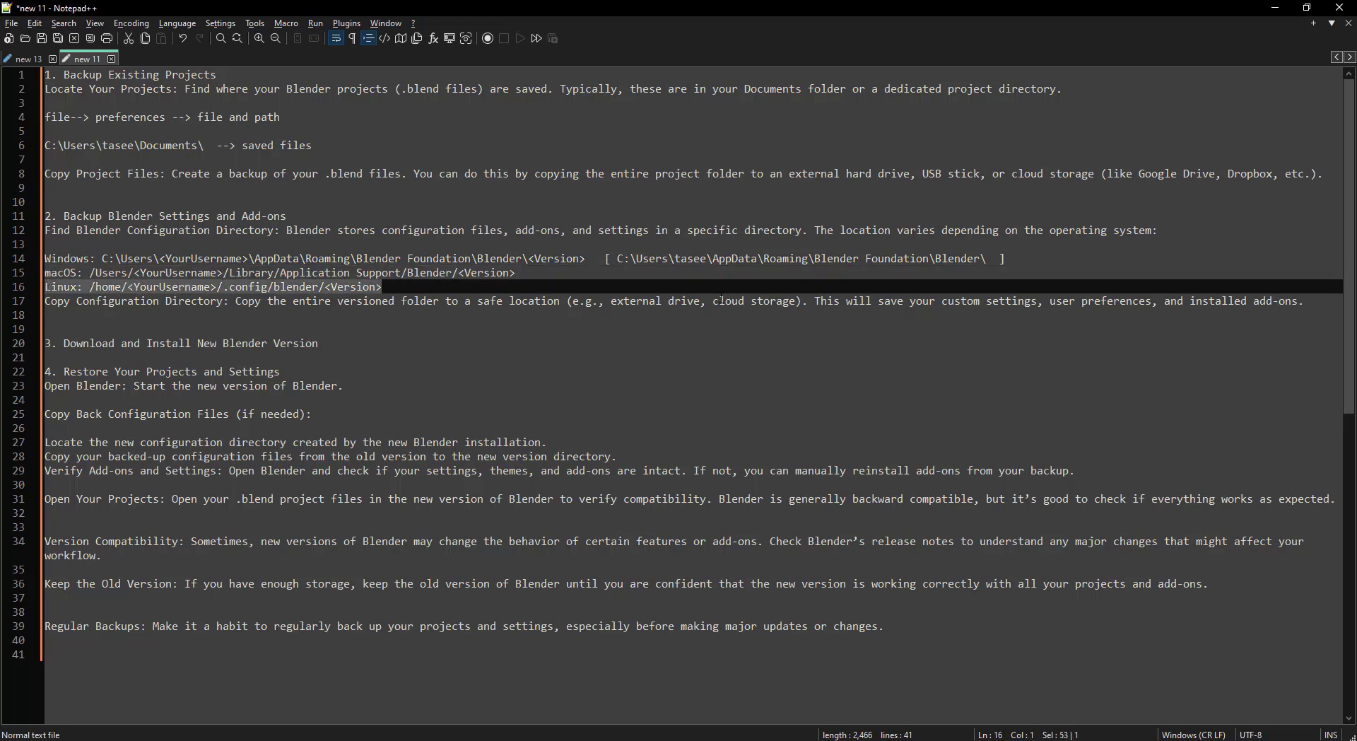
Copy the bracketed Windows configuration path from the notes and open that Blender folder in File Explorer.
drag(987, 258, 615, 258)
key(ctrl+c)
key(alt+Tab)
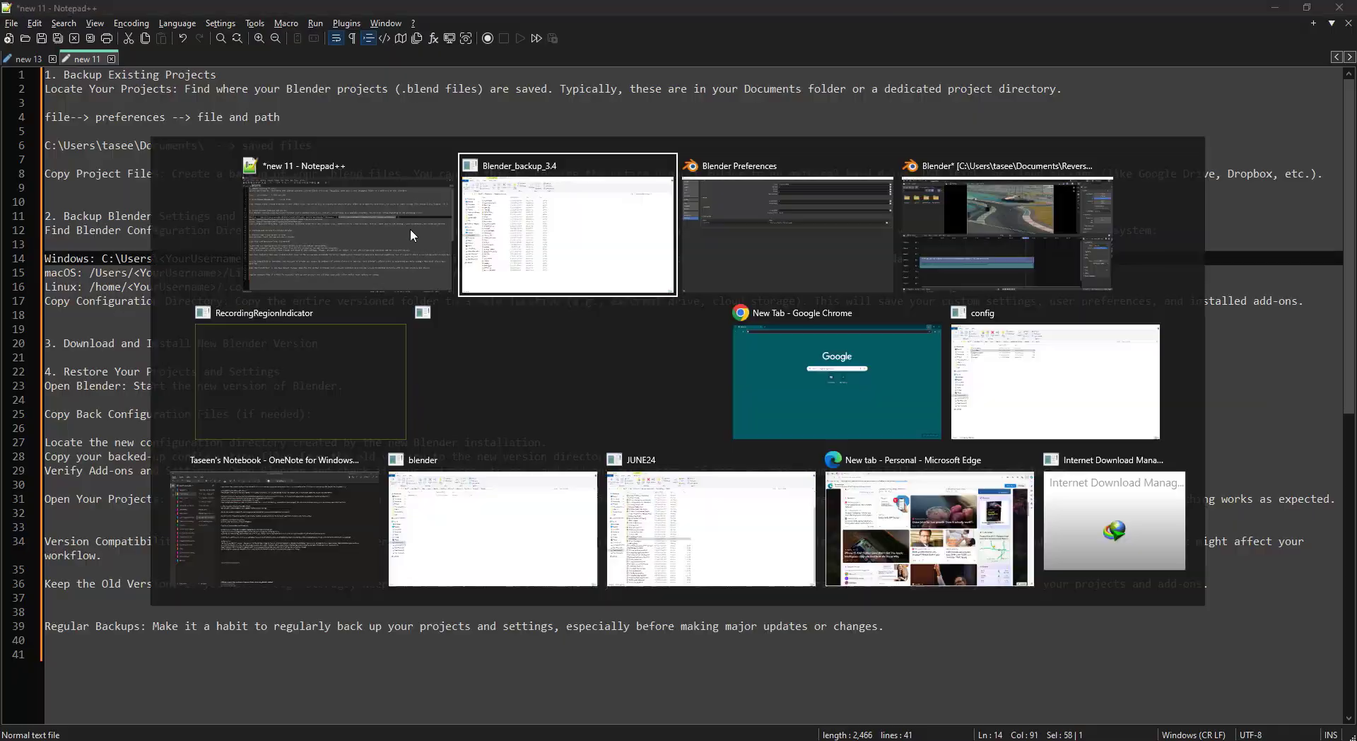
key(ctrl+v)
key(Return)
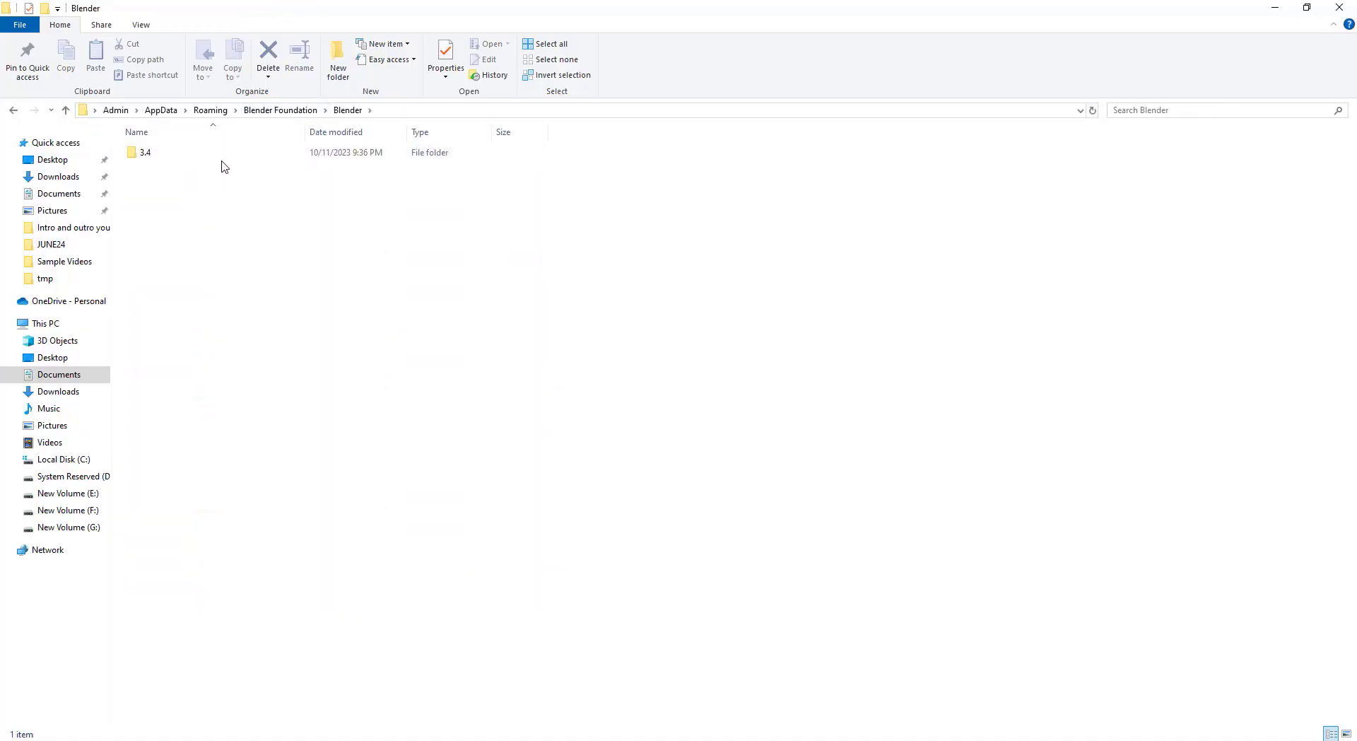
Highlight the username and version placeholders of the Windows path in the notes, then return to File Explorer.
key(alt+Tab)
drag(223, 259, 197, 259)
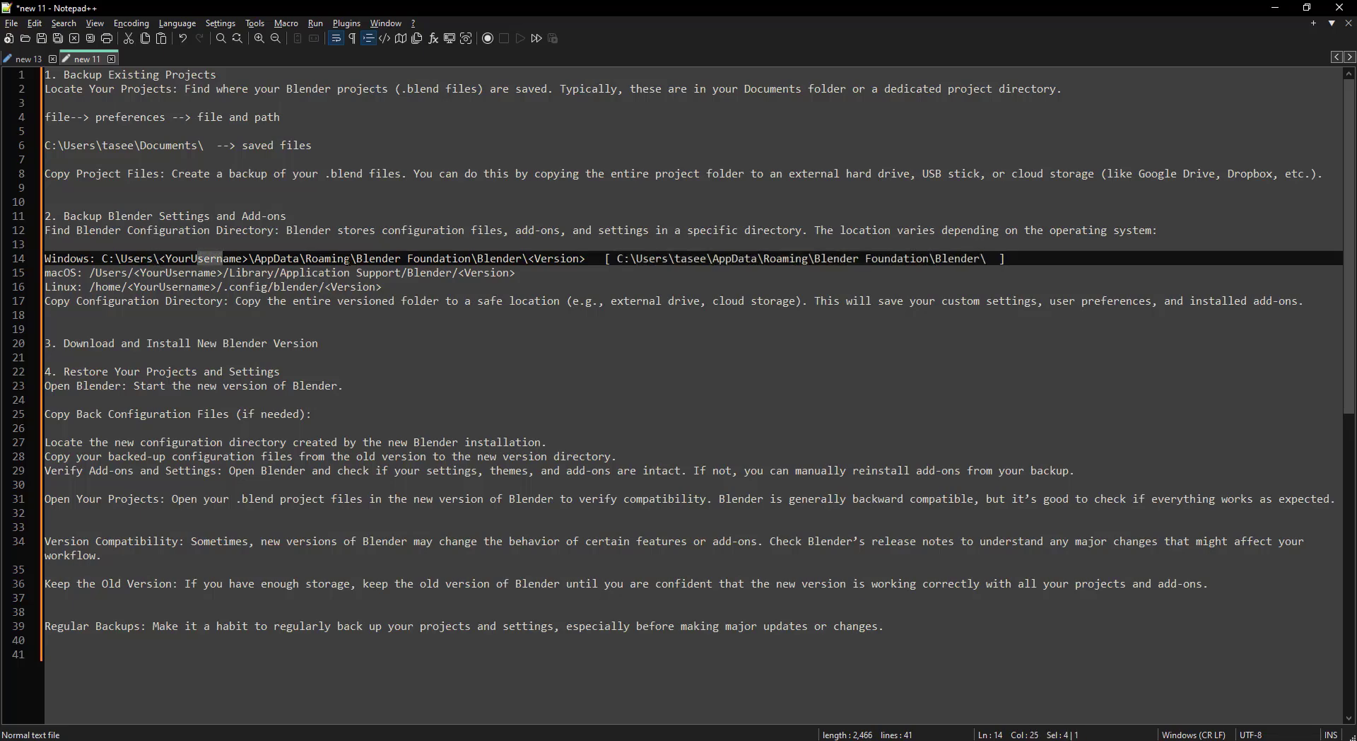
drag(584, 263, 530, 261)
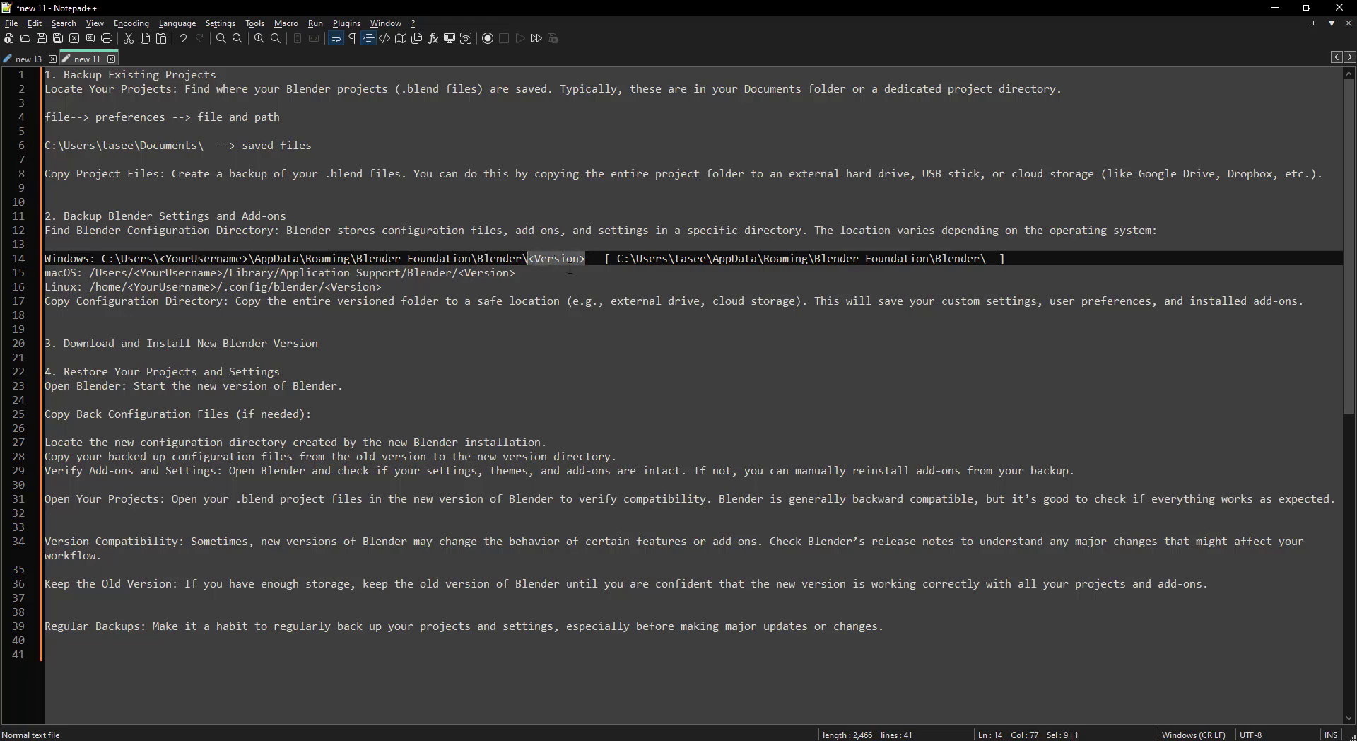
key(alt+Tab)
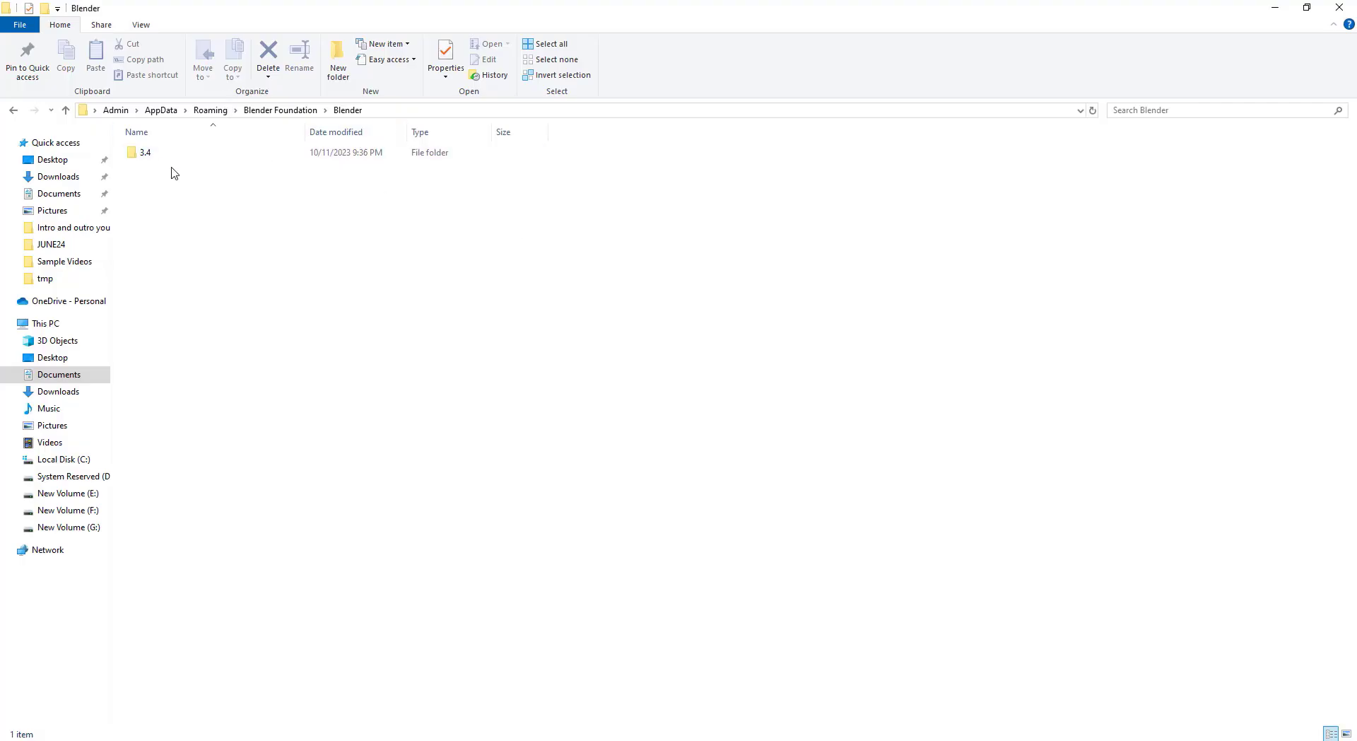
Inspect the config folder inside 3.4 and its Video_Editing subfolder, then go back to the 3.4 folder.
double_click(163, 161)
double_click(201, 164)
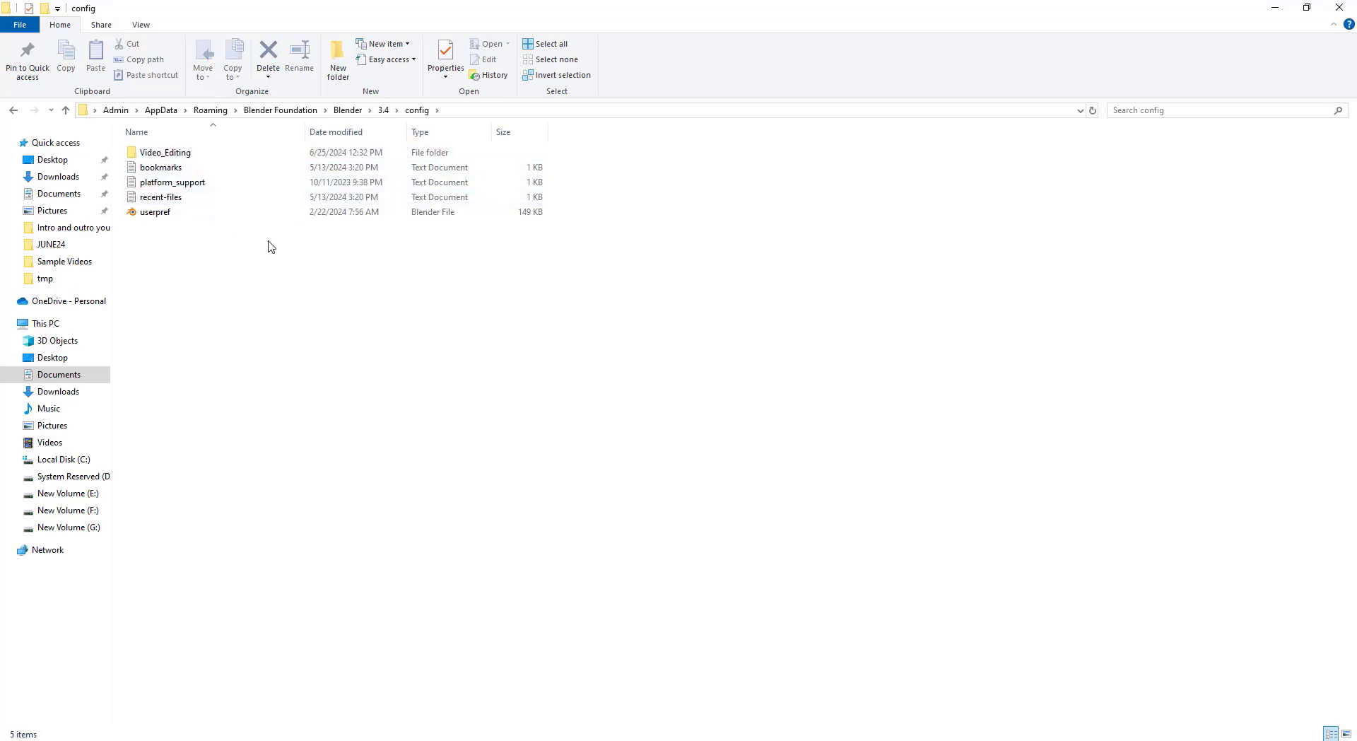
double_click(197, 155)
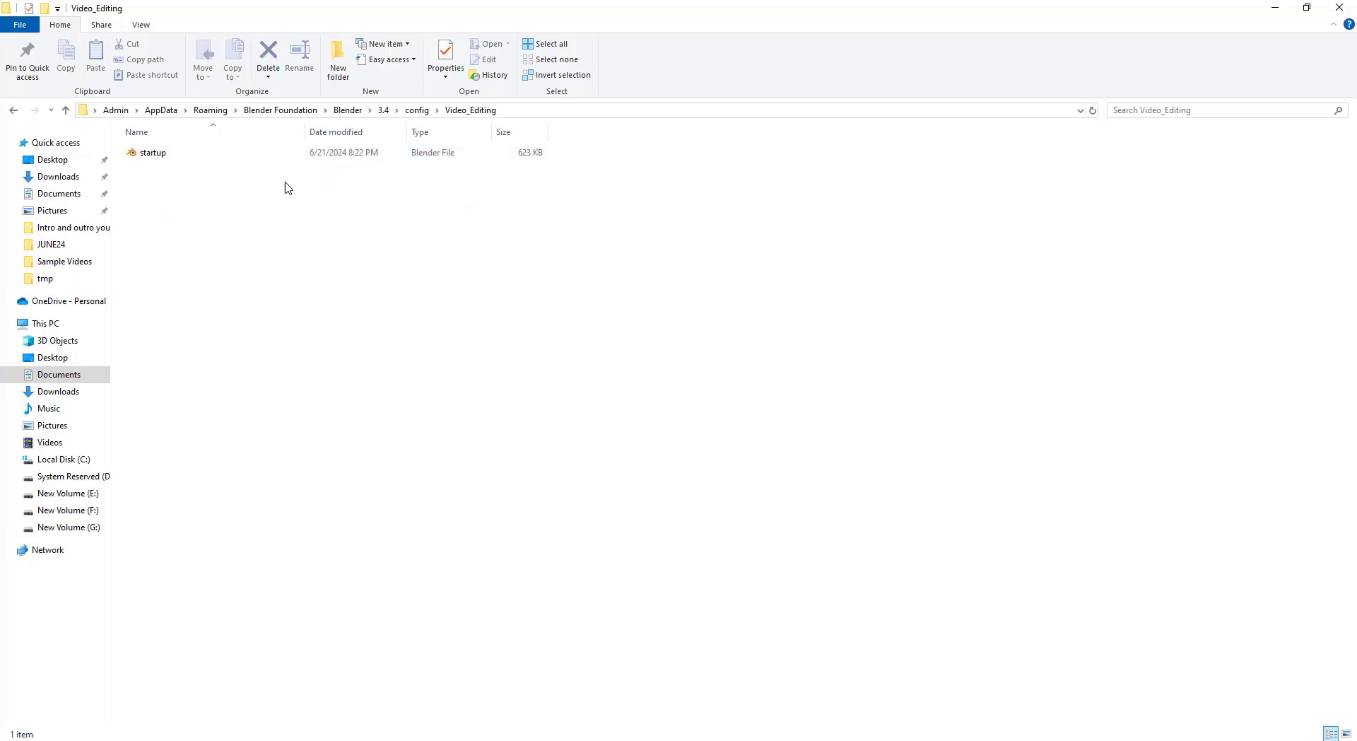
click(383, 110)
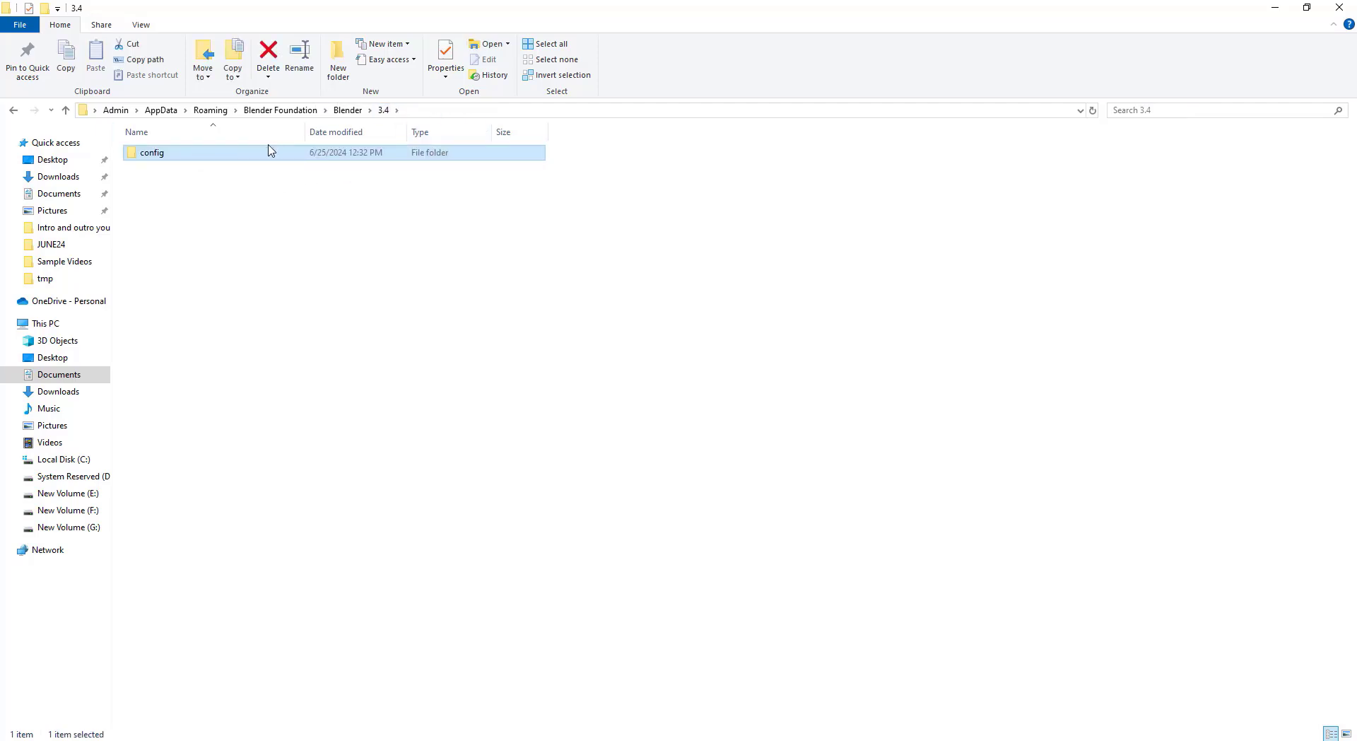
Paste the config folder from 3.4 into Blender_backup_3.4 in Documents and select the folder's contents.
click(304, 739)
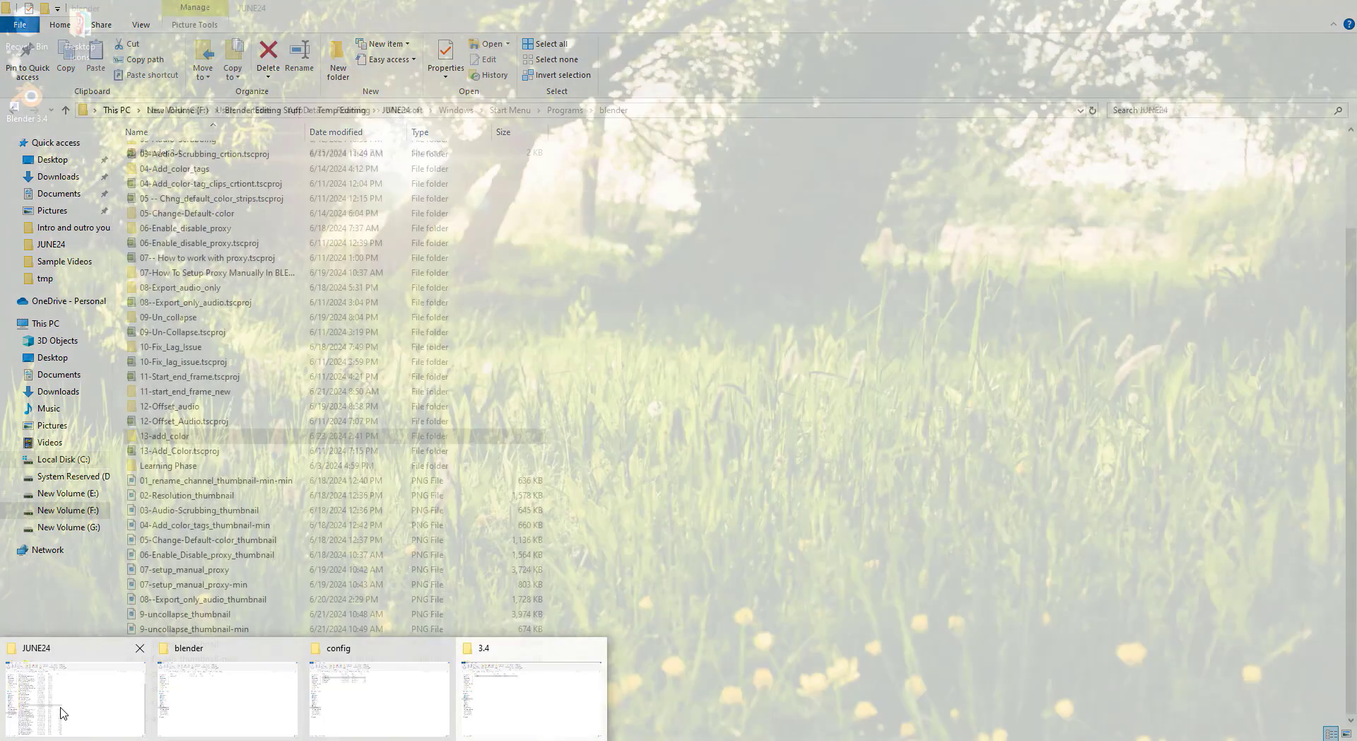
click(272, 706)
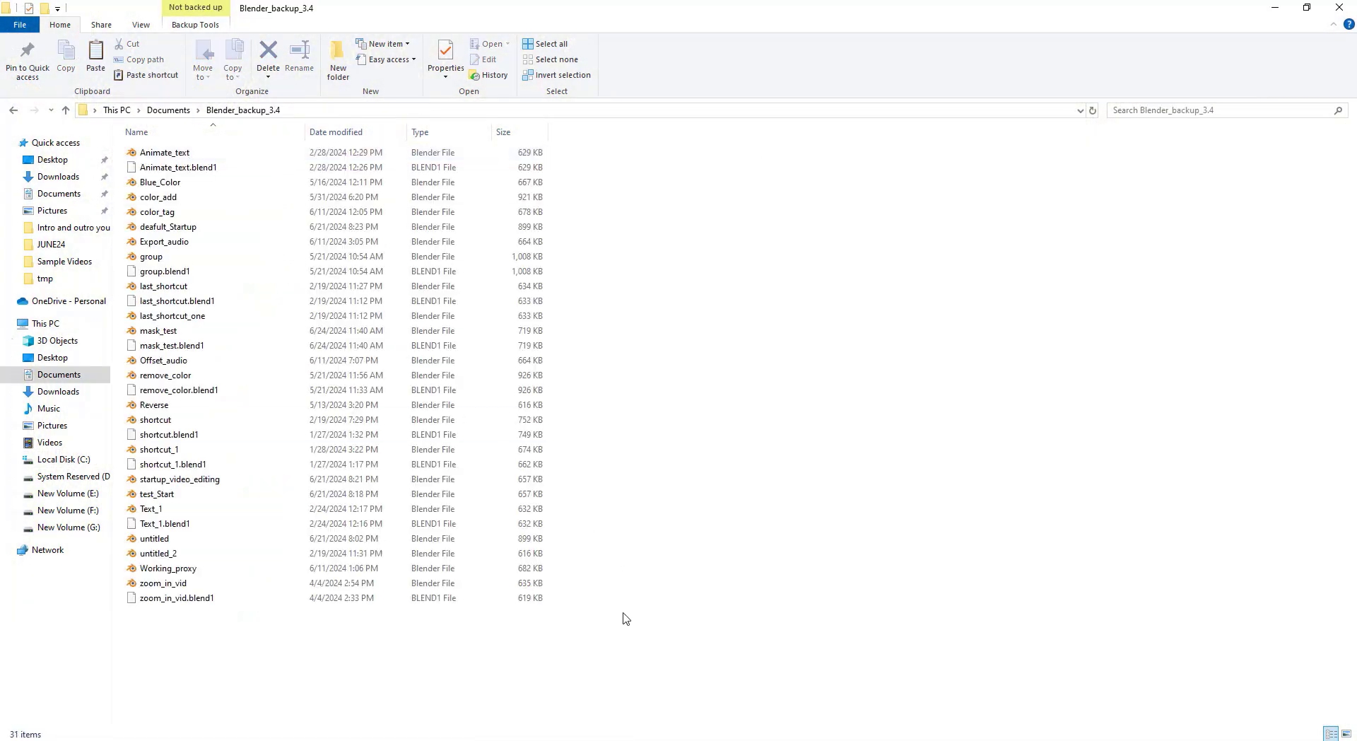
click(227, 153)
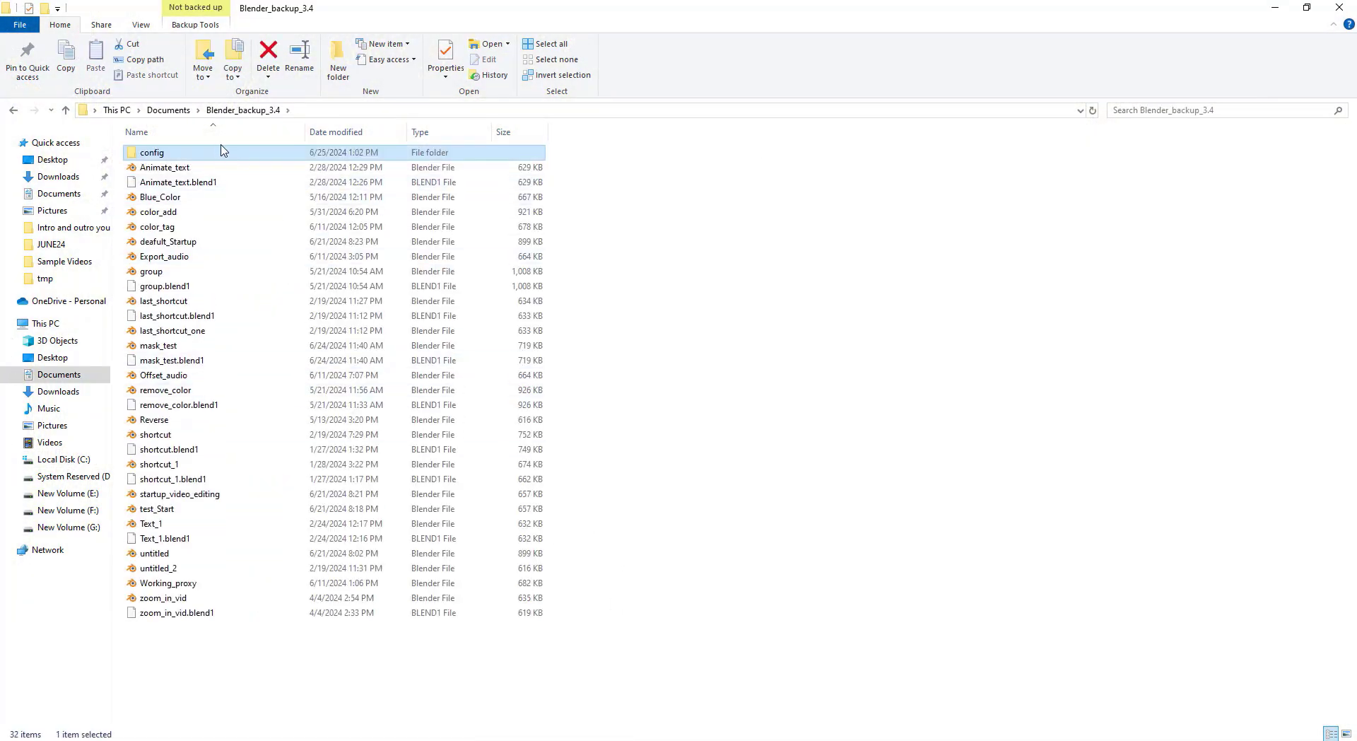
drag(612, 142, 570, 481)
Compare the add-ons backup note with the files in the 3.4 config folder, then highlight sections 2 and 3 of the notes.
key(alt+Tab)
drag(287, 216, 247, 215)
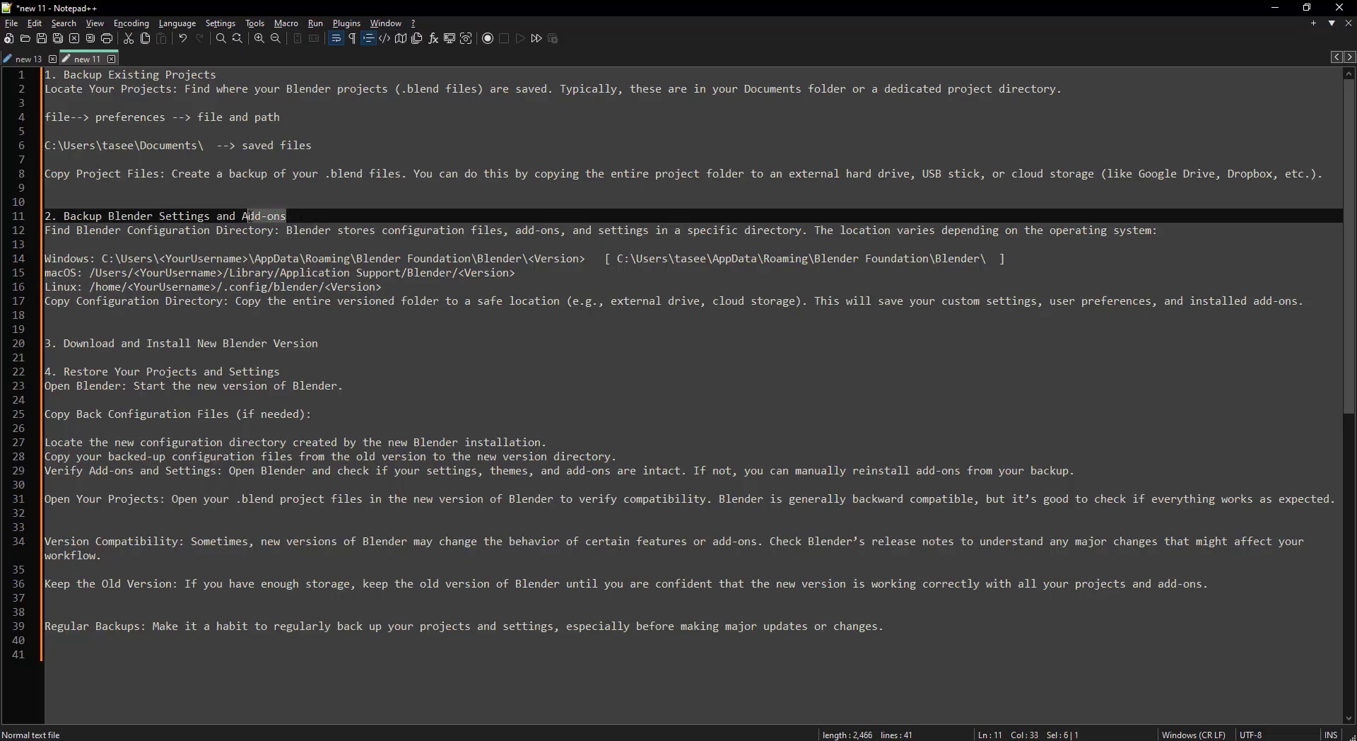
click(669, 740)
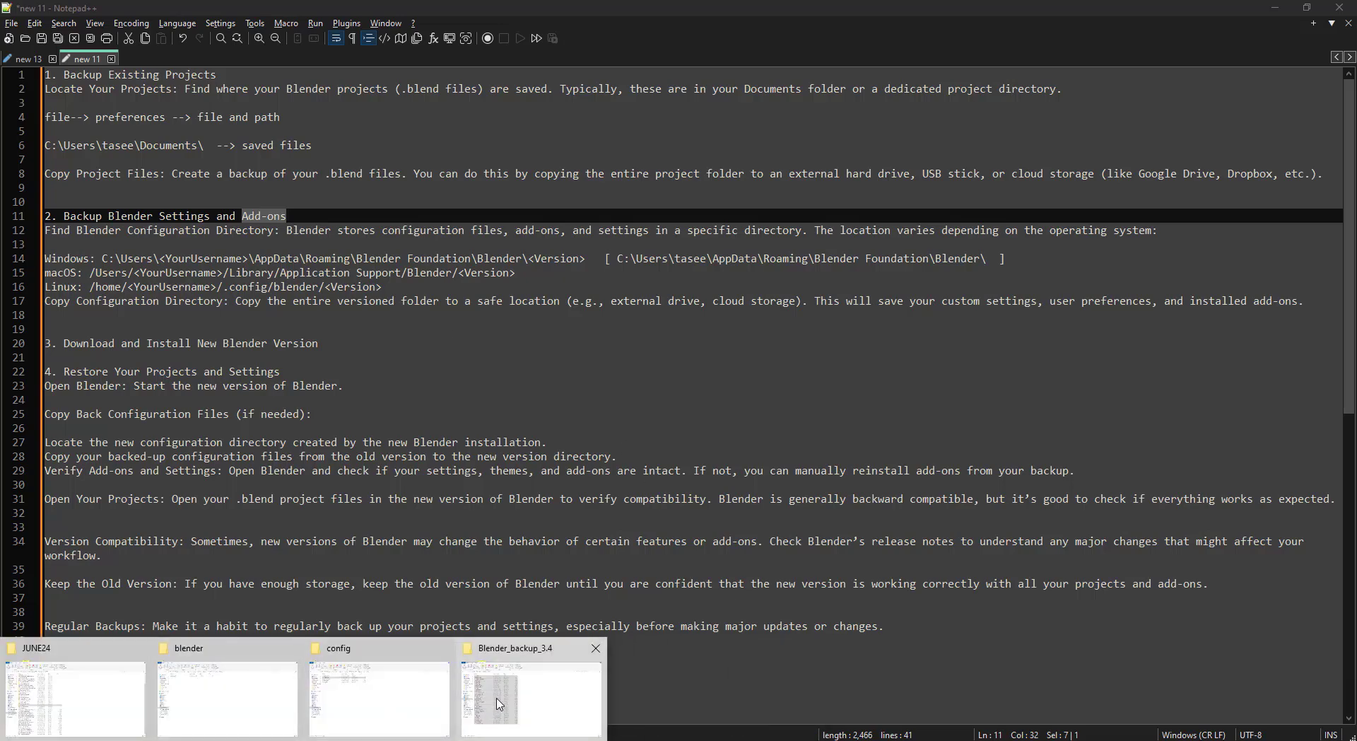
click(521, 705)
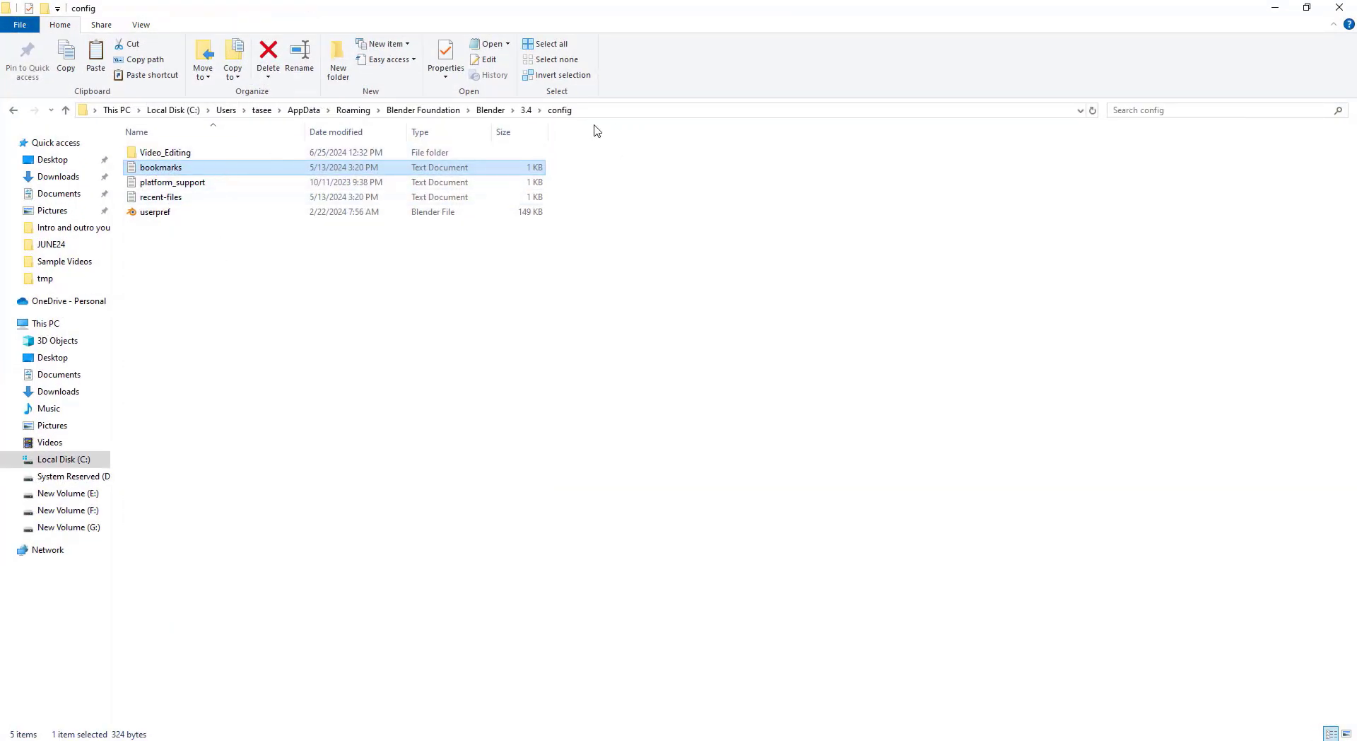
drag(307, 294, 250, 164)
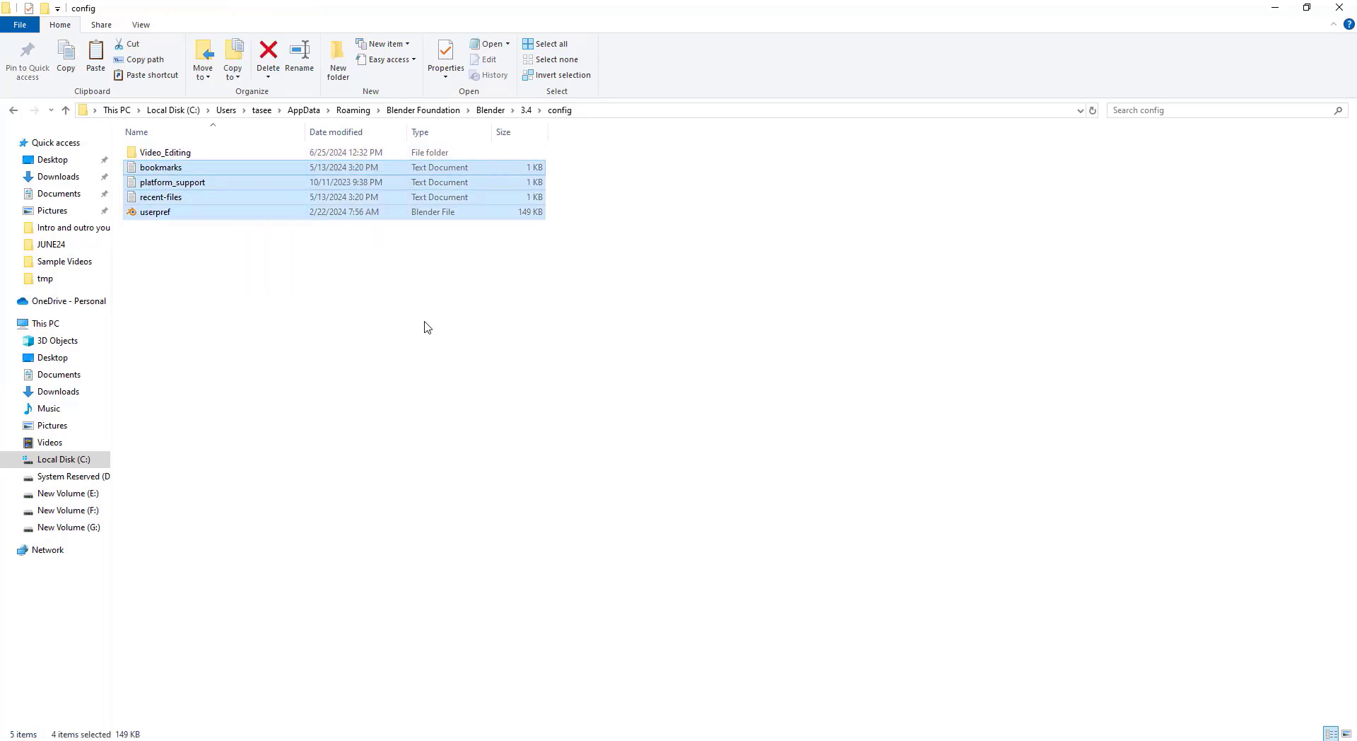
click(721, 276)
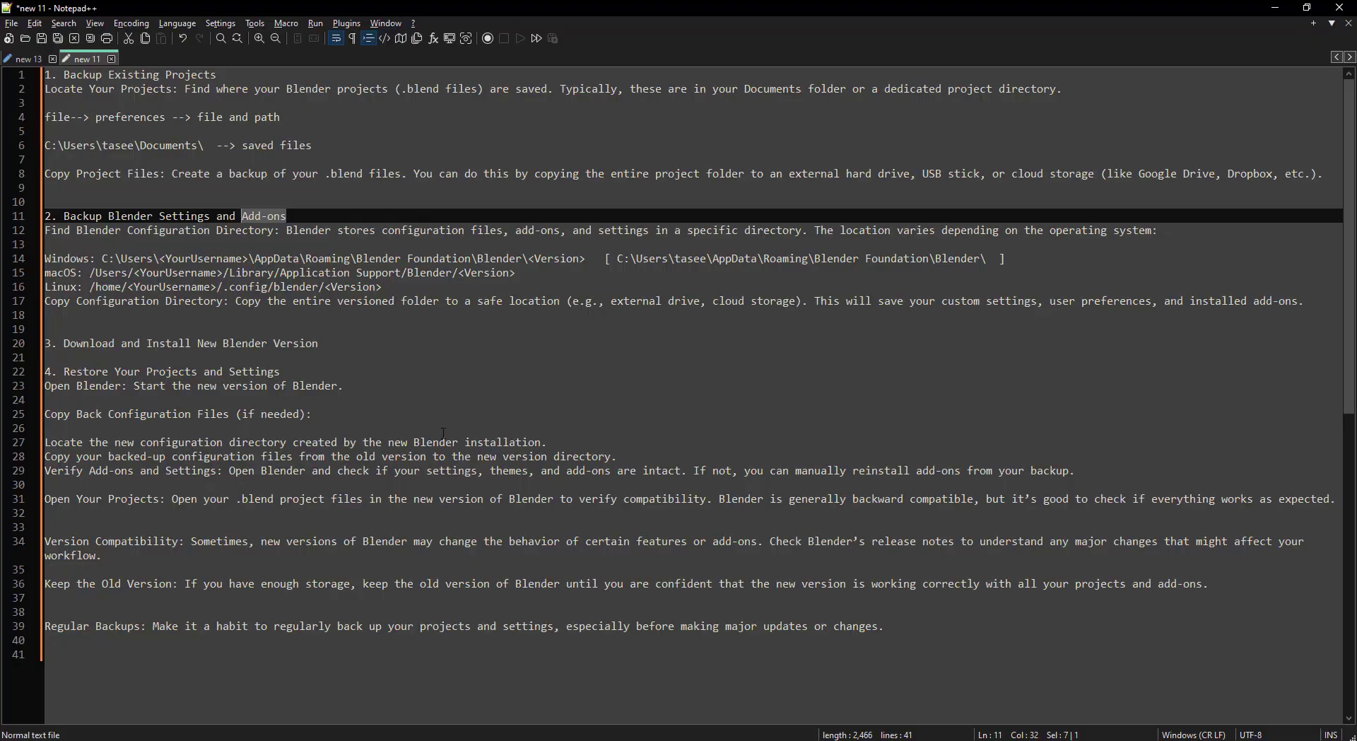
drag(456, 315, 47, 216)
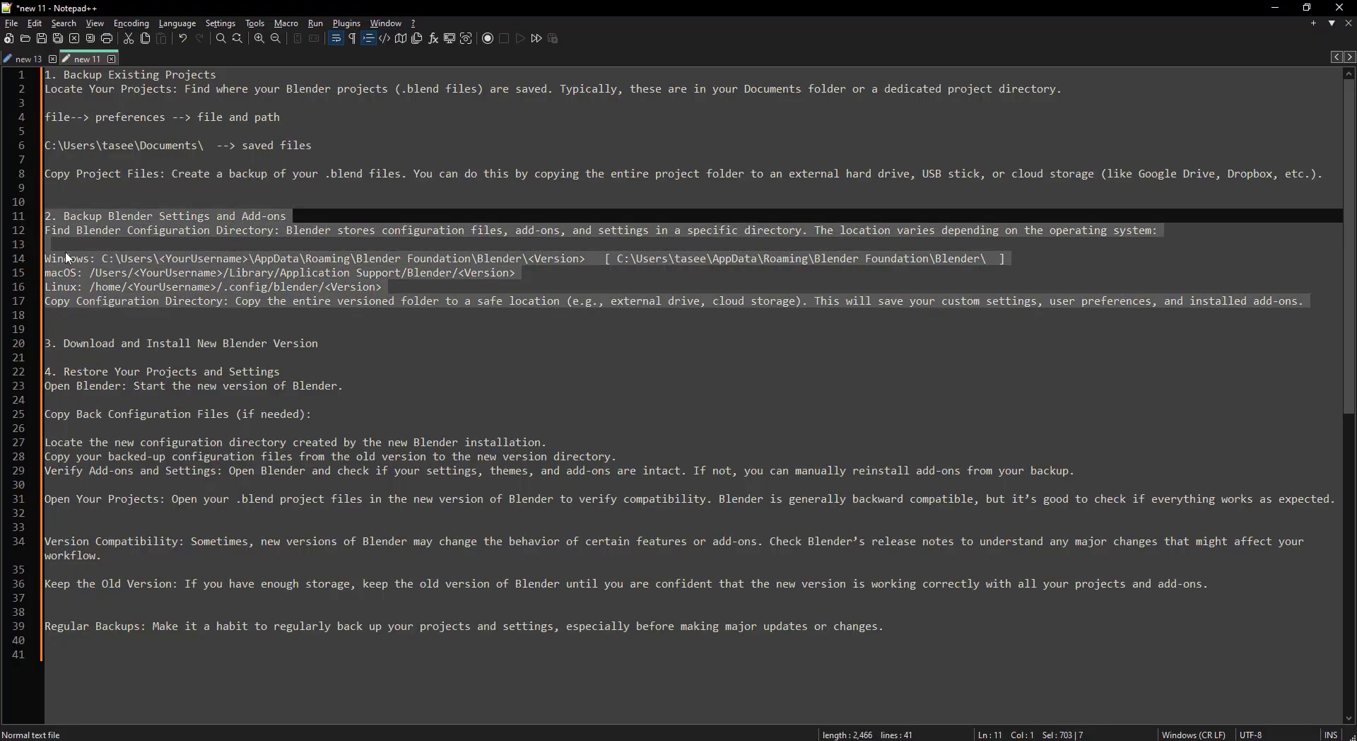
drag(319, 344, 69, 344)
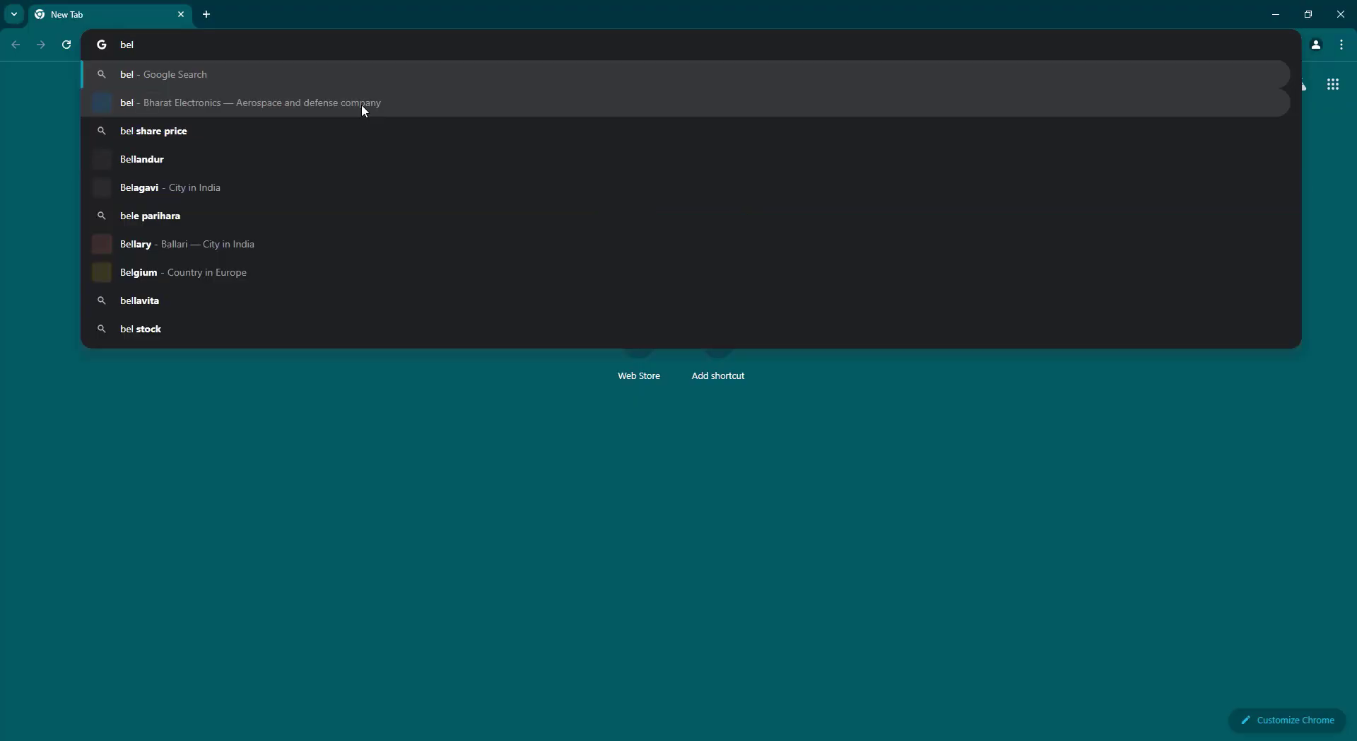
Search the web for "blender download" in Chrome and download the Blender 4.1.1 Windows installer from blender.org.
key(BackSpace)
key(BackSpace)
text(lender do)
key(Return)
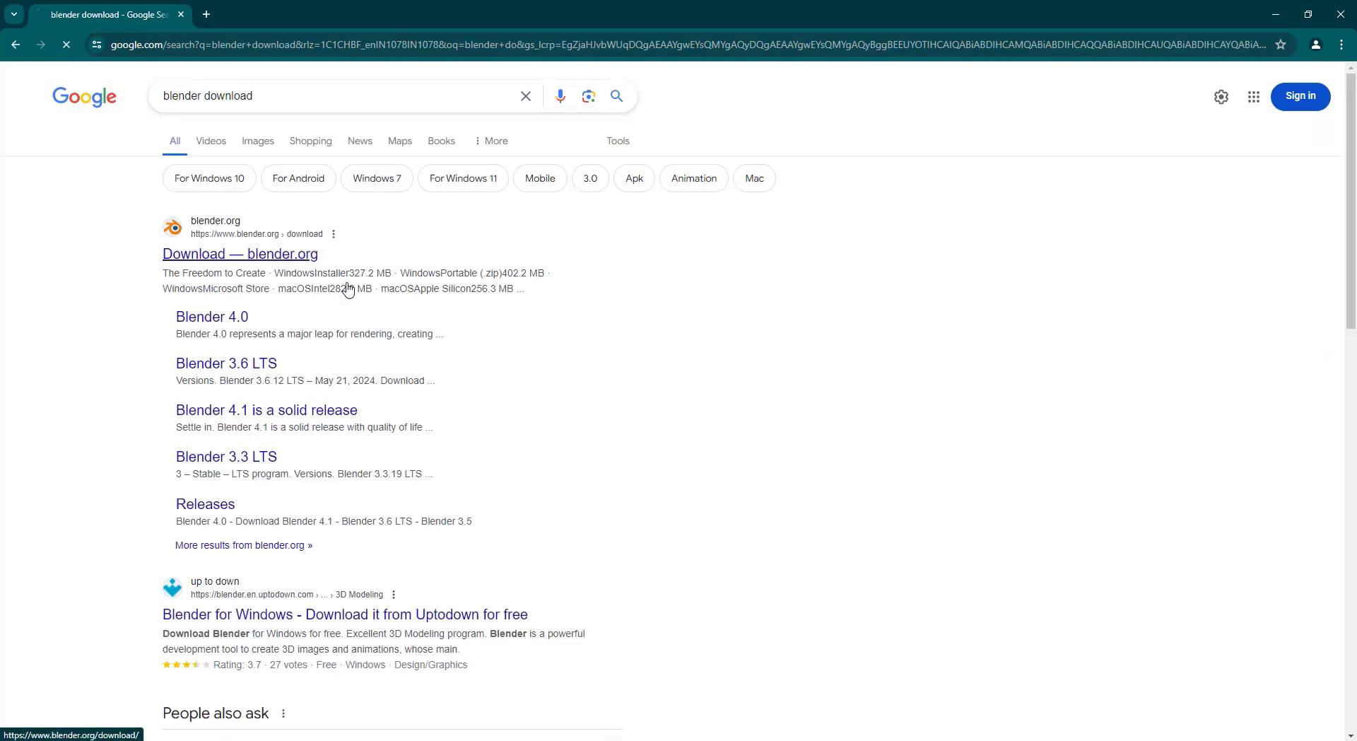
click(348, 288)
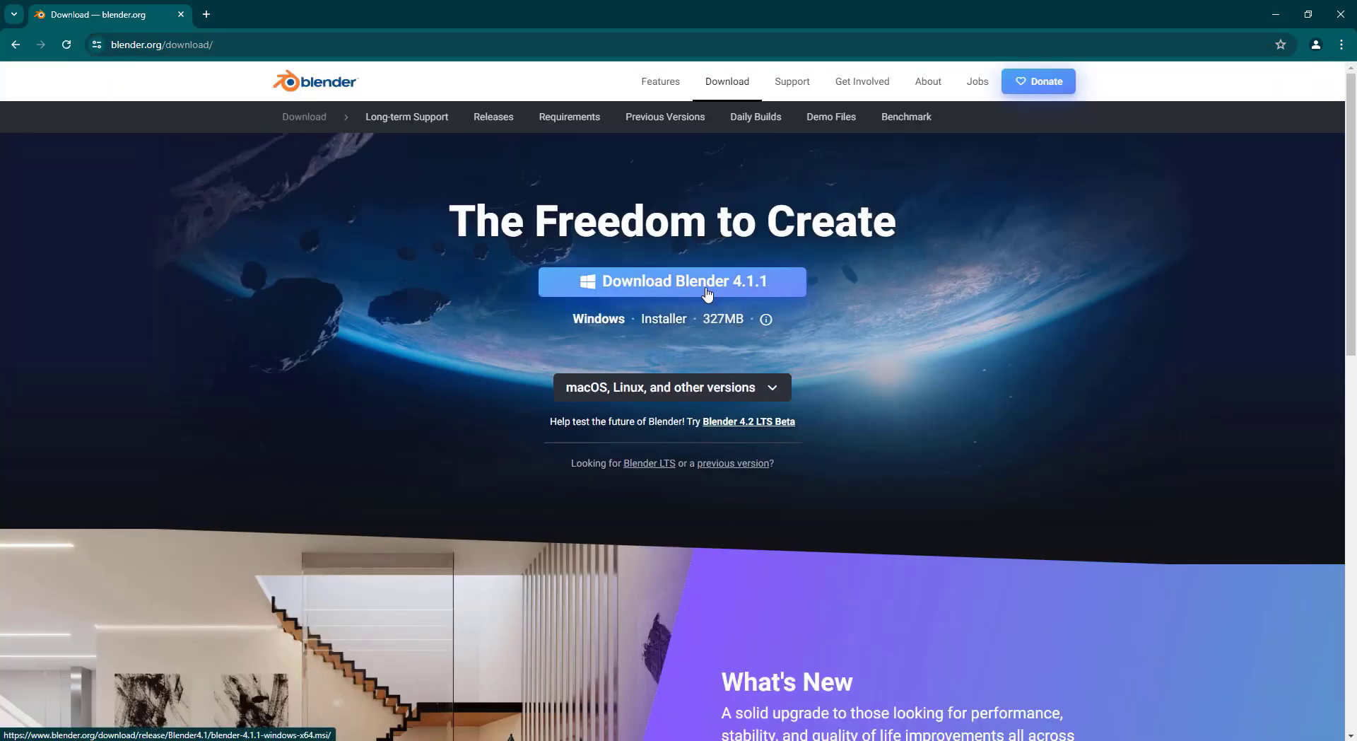
click(683, 290)
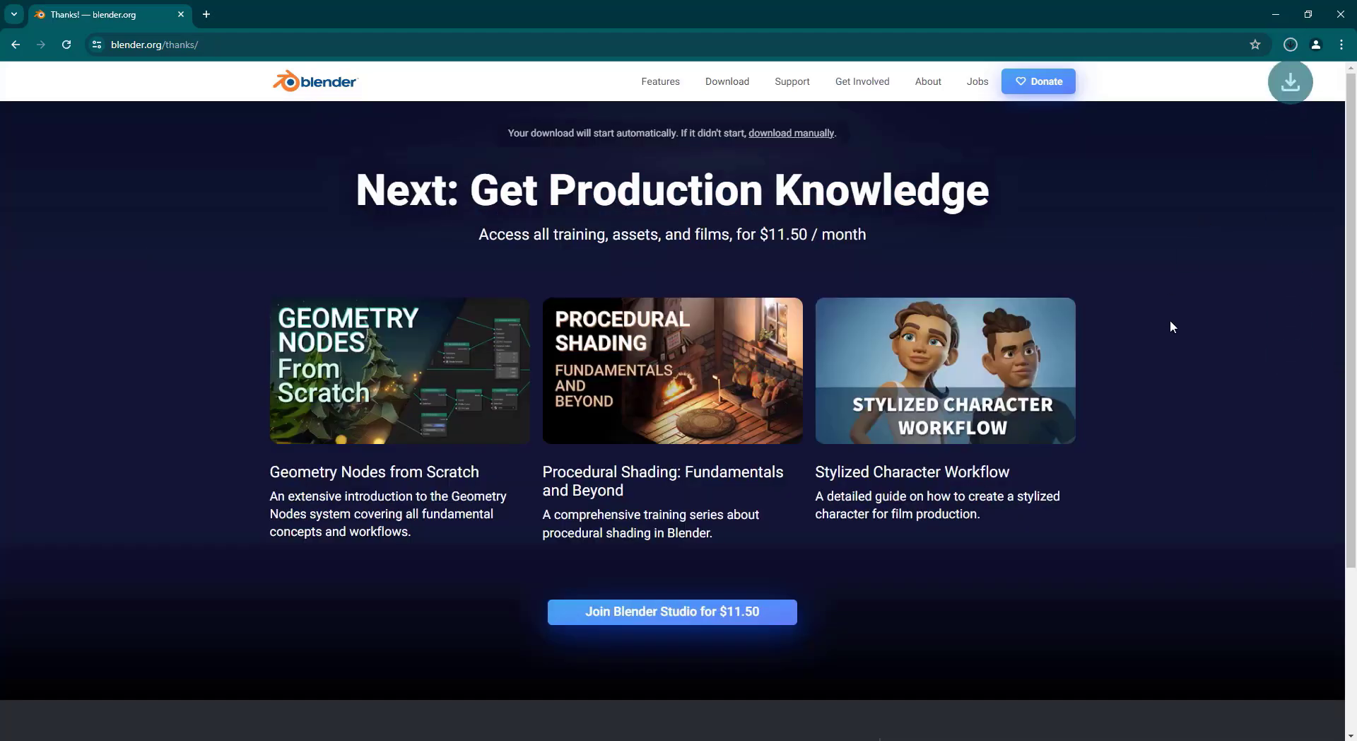
Open the browser's download list, go to the Downloads folder and select the blender-4.1.1-windows-x64 installer.
click(1341, 45)
click(1202, 216)
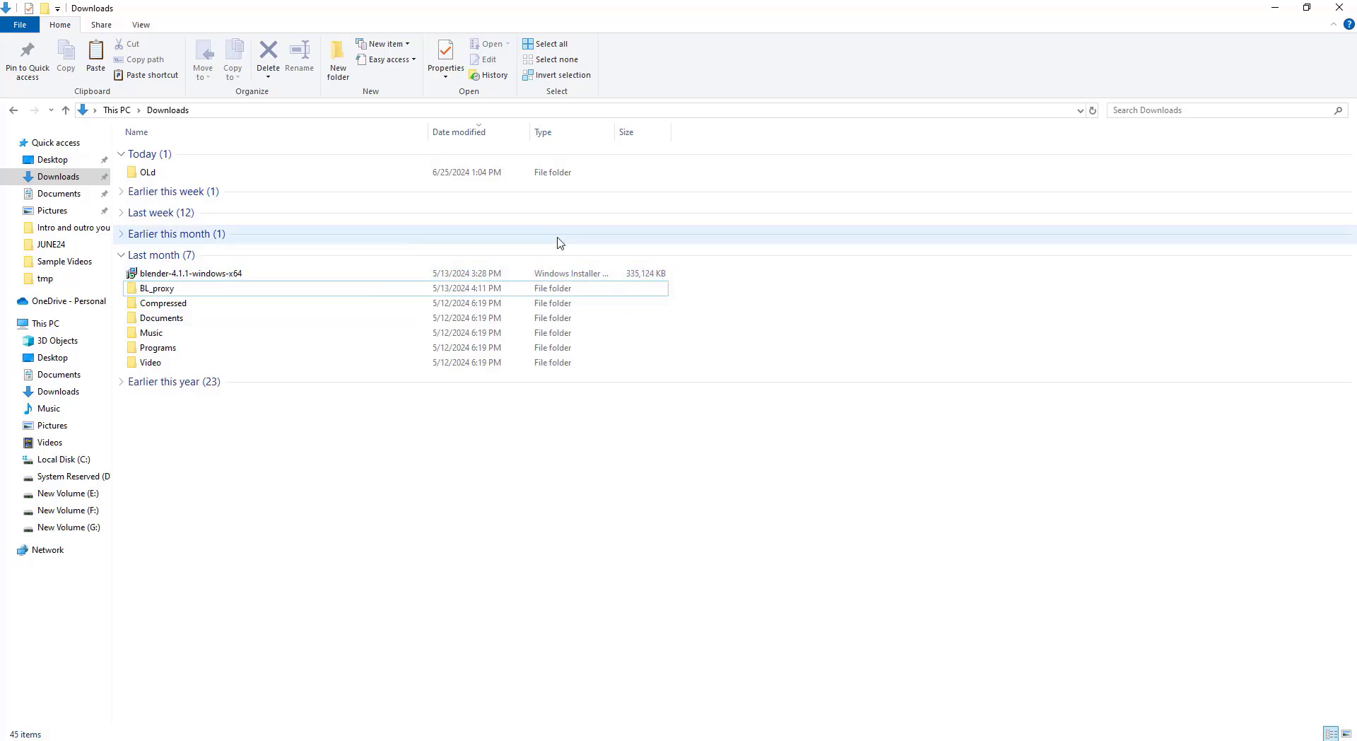
click(578, 276)
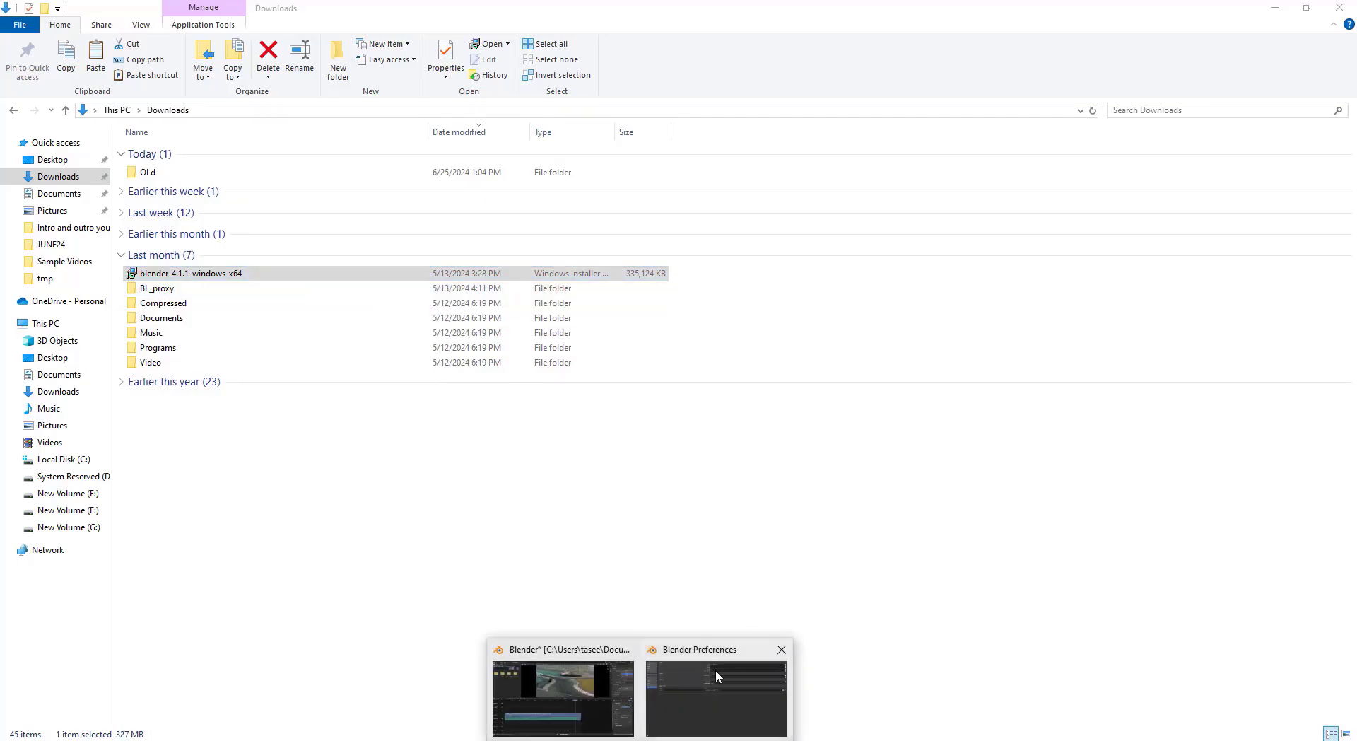
Close the Blender Preferences window and exit Blender 3.4 without saving the changes to Reverse.blend.
click(715, 672)
click(1353, 7)
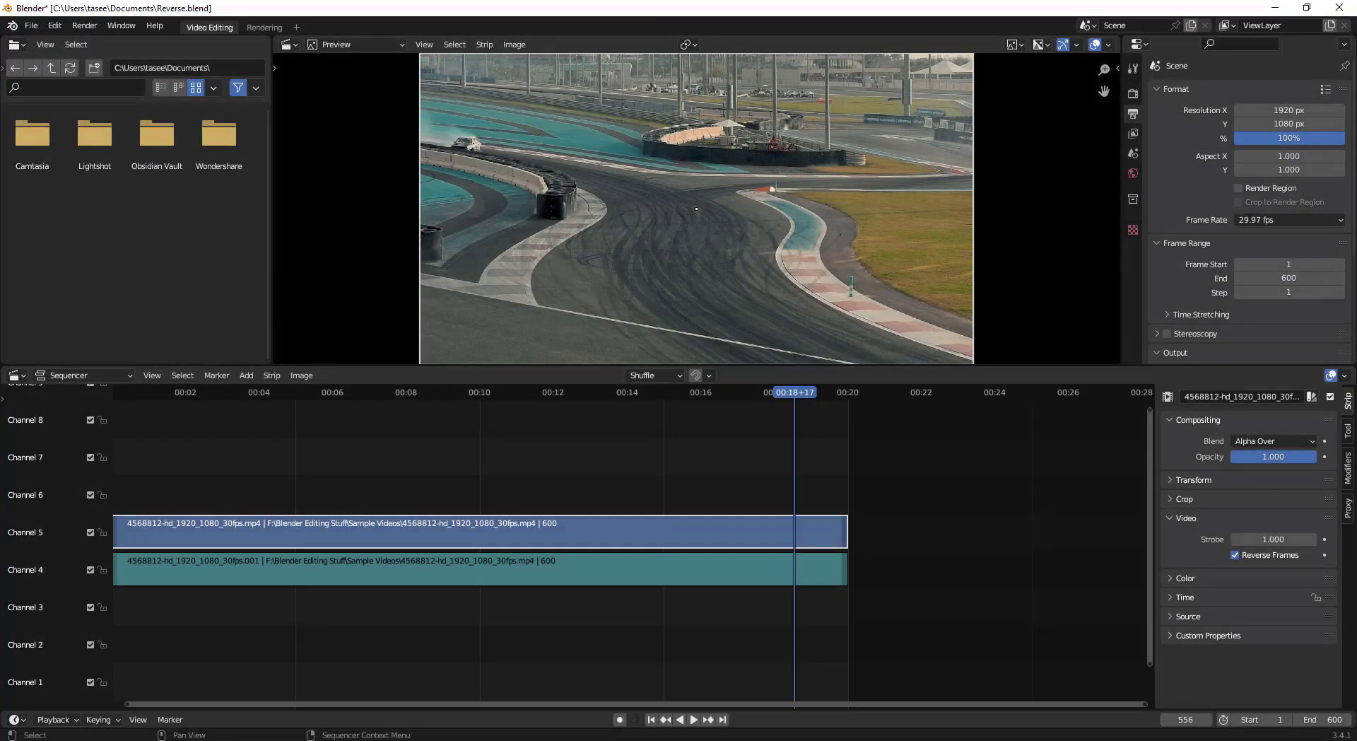
click(1339, 9)
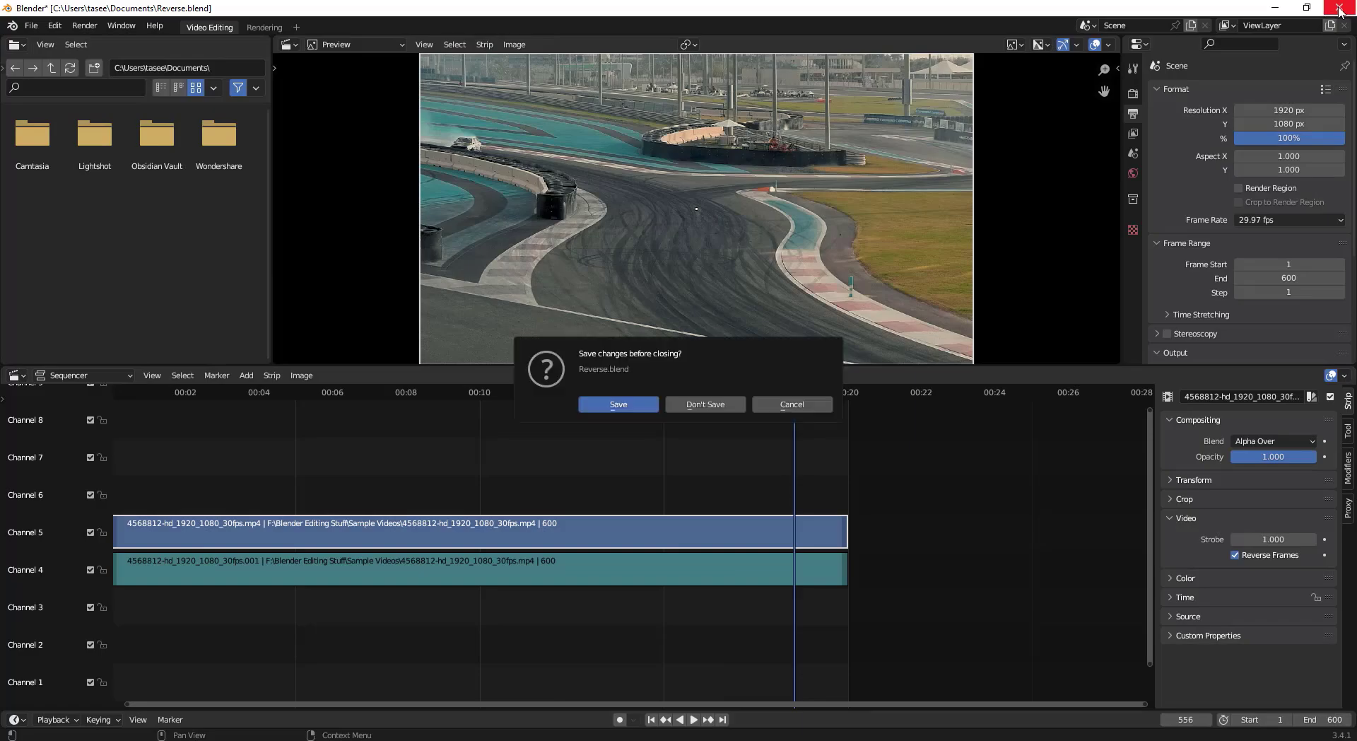
click(693, 406)
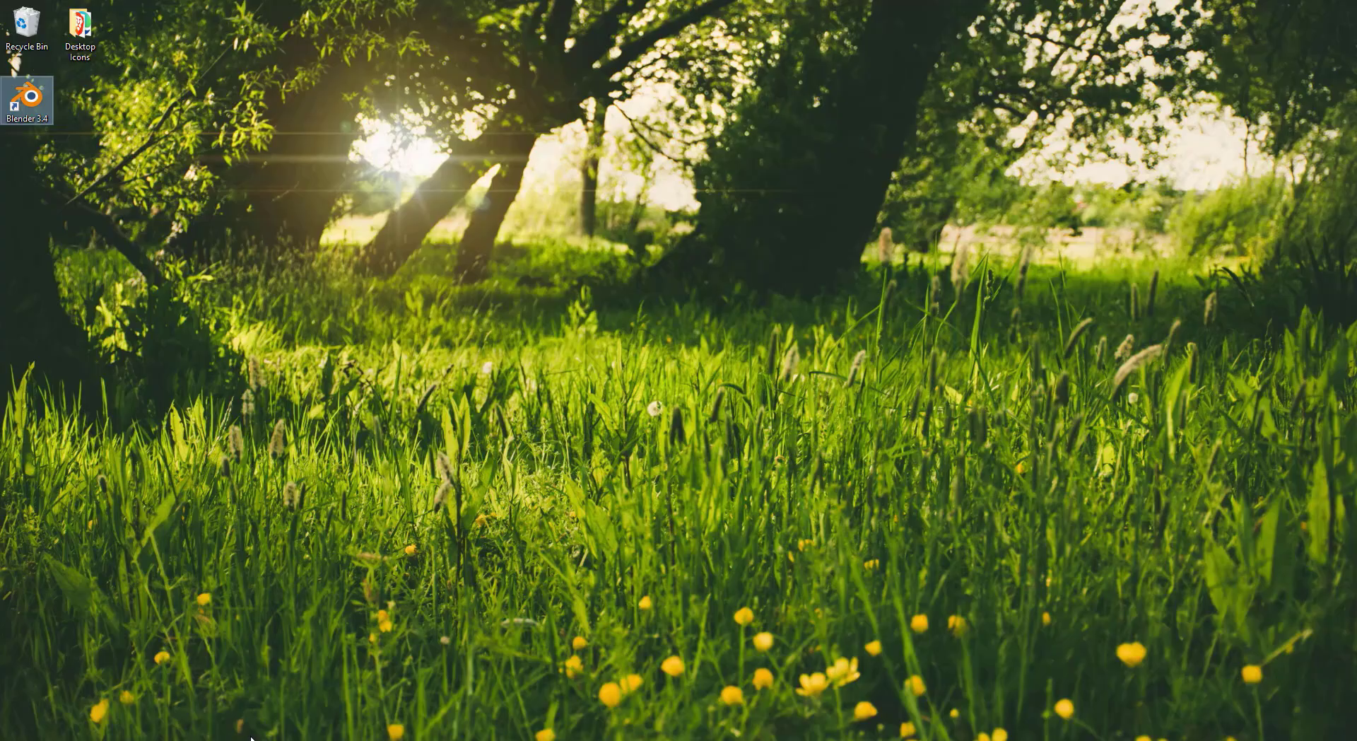
Run the blender-4.1.1-windows-x64 installer from Downloads, accept the license agreement and complete the setup with default options.
click(240, 694)
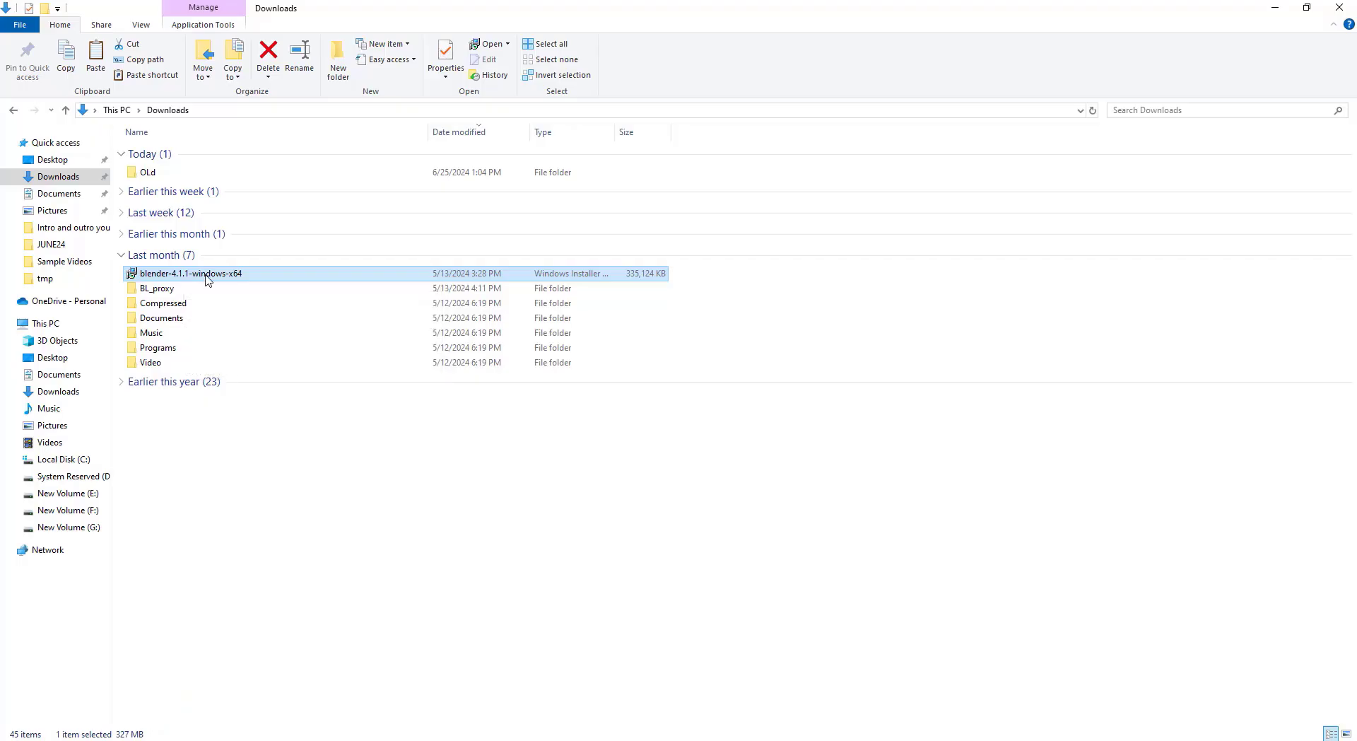
double_click(212, 276)
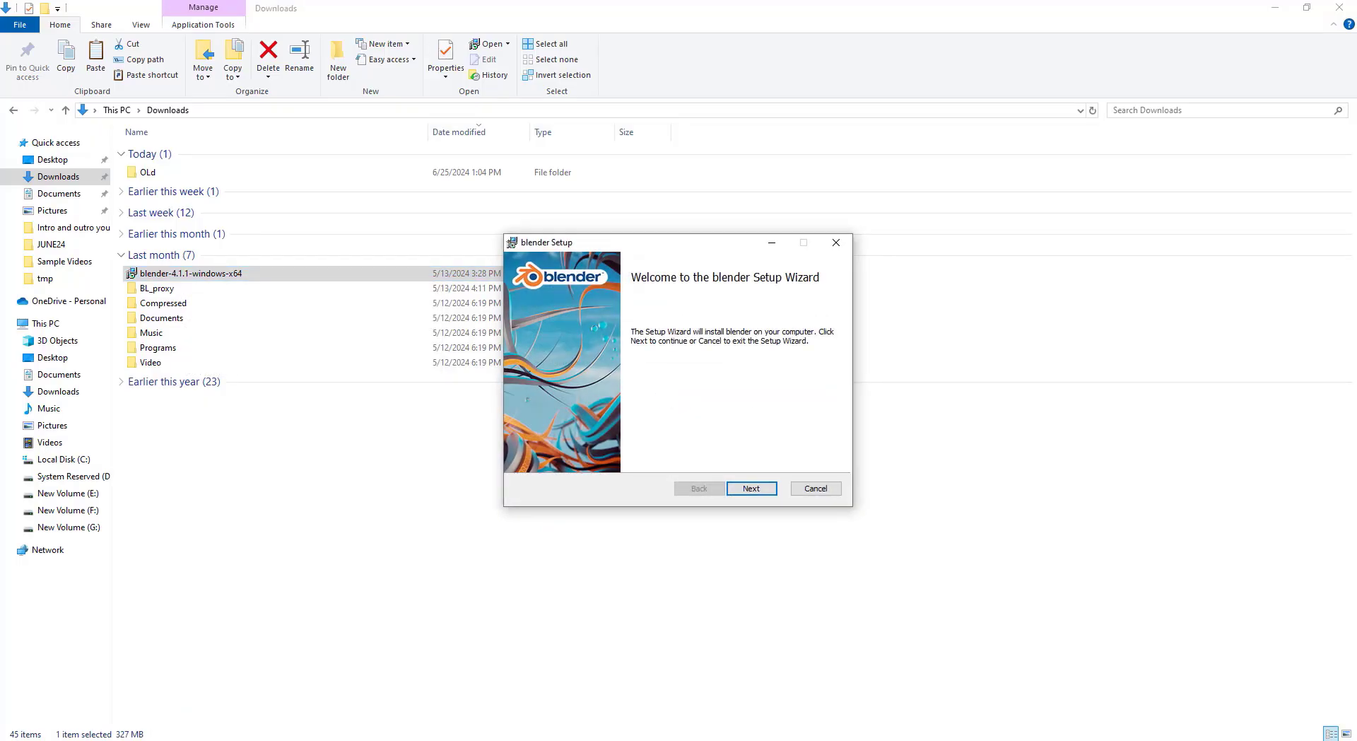
click(751, 488)
click(527, 455)
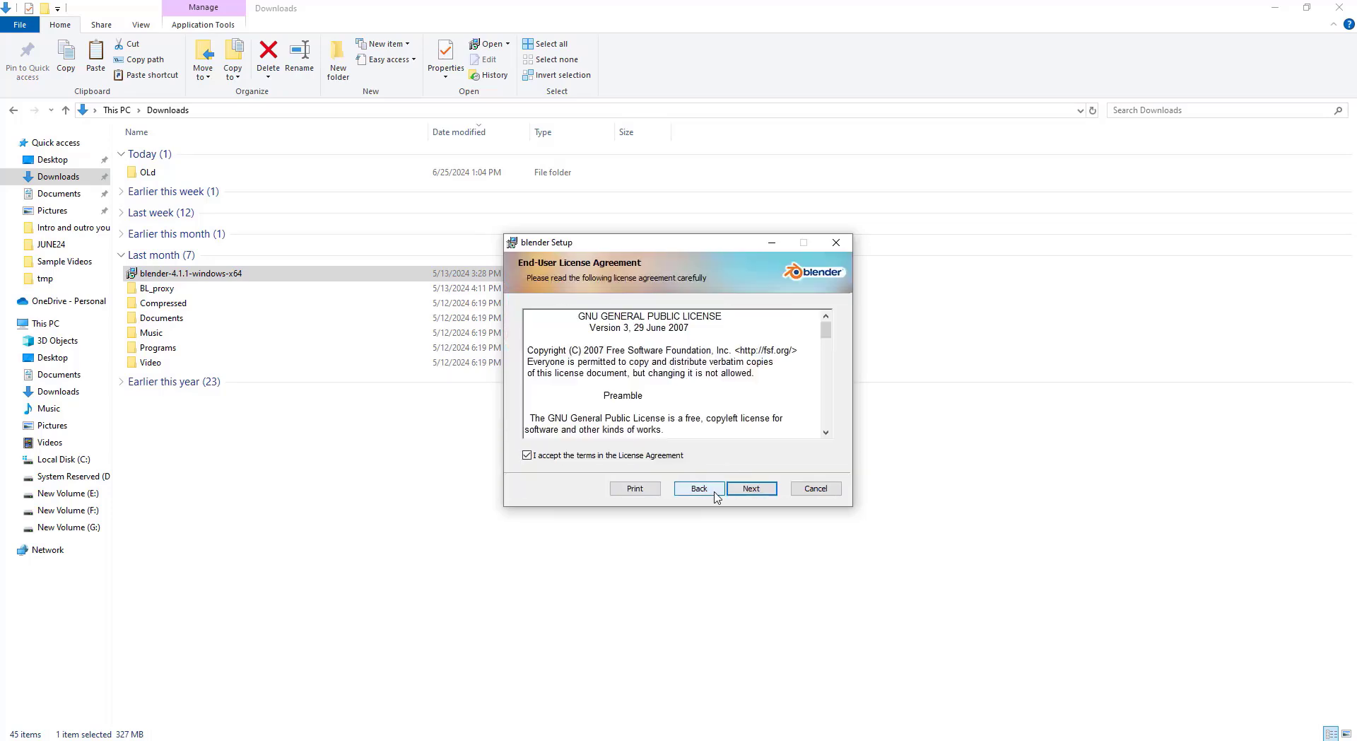
click(768, 489)
click(763, 489)
click(765, 491)
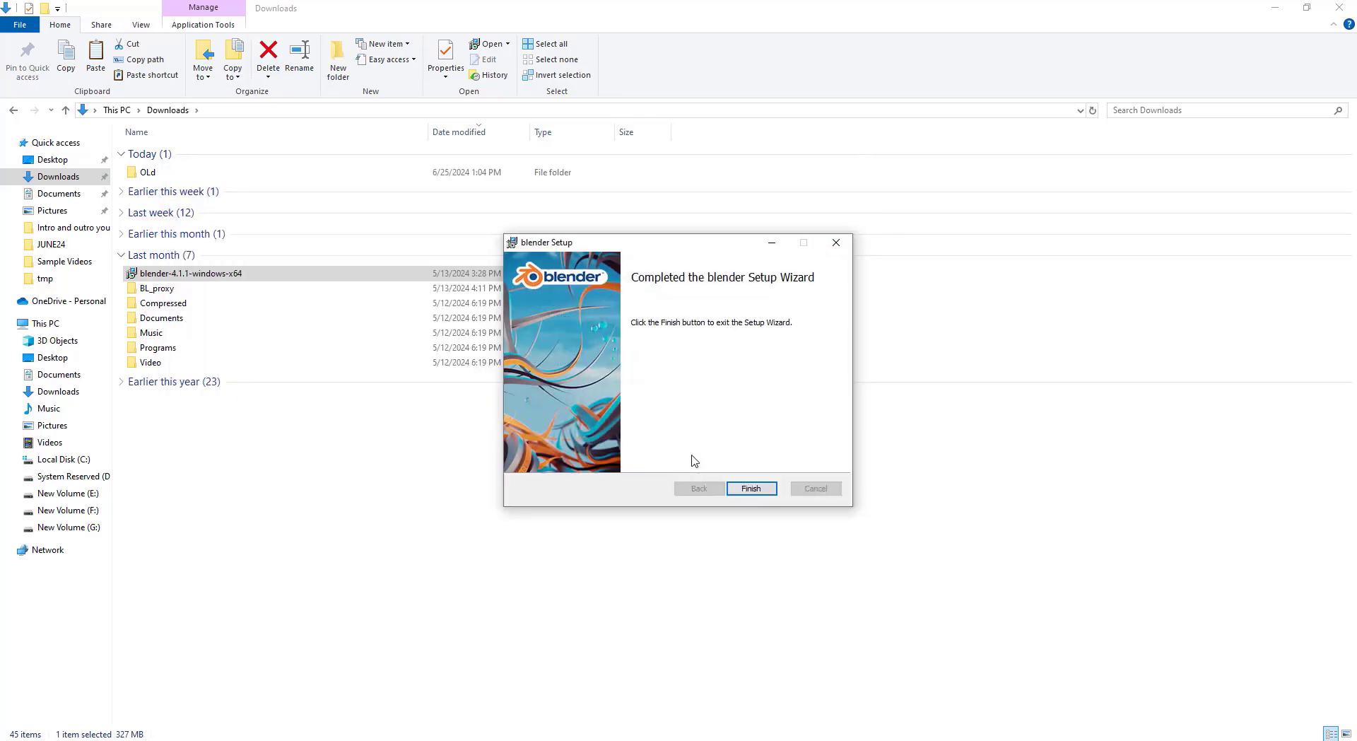
click(750, 488)
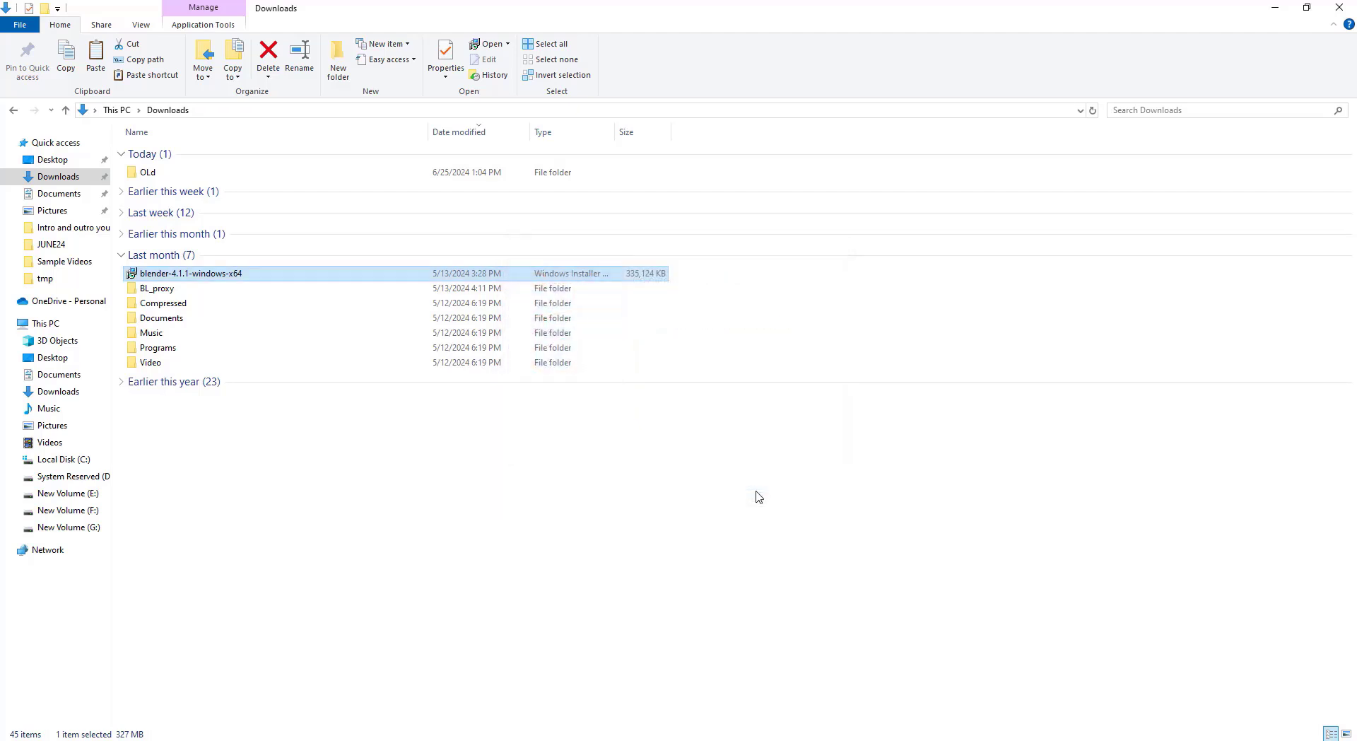
Launch Blender 4.1 from the desktop, load the Blender 3.4 settings from the splash screen, and restart Blender 4.1.
click(1274, 7)
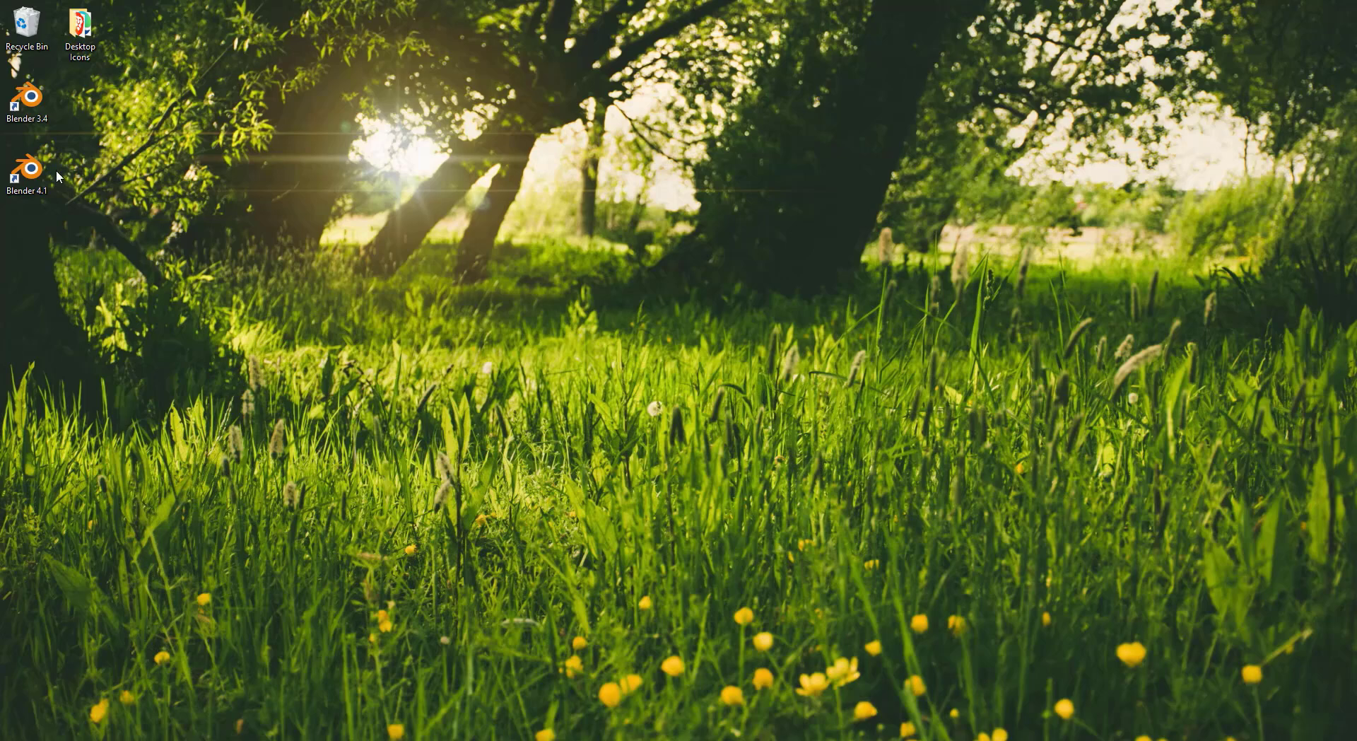
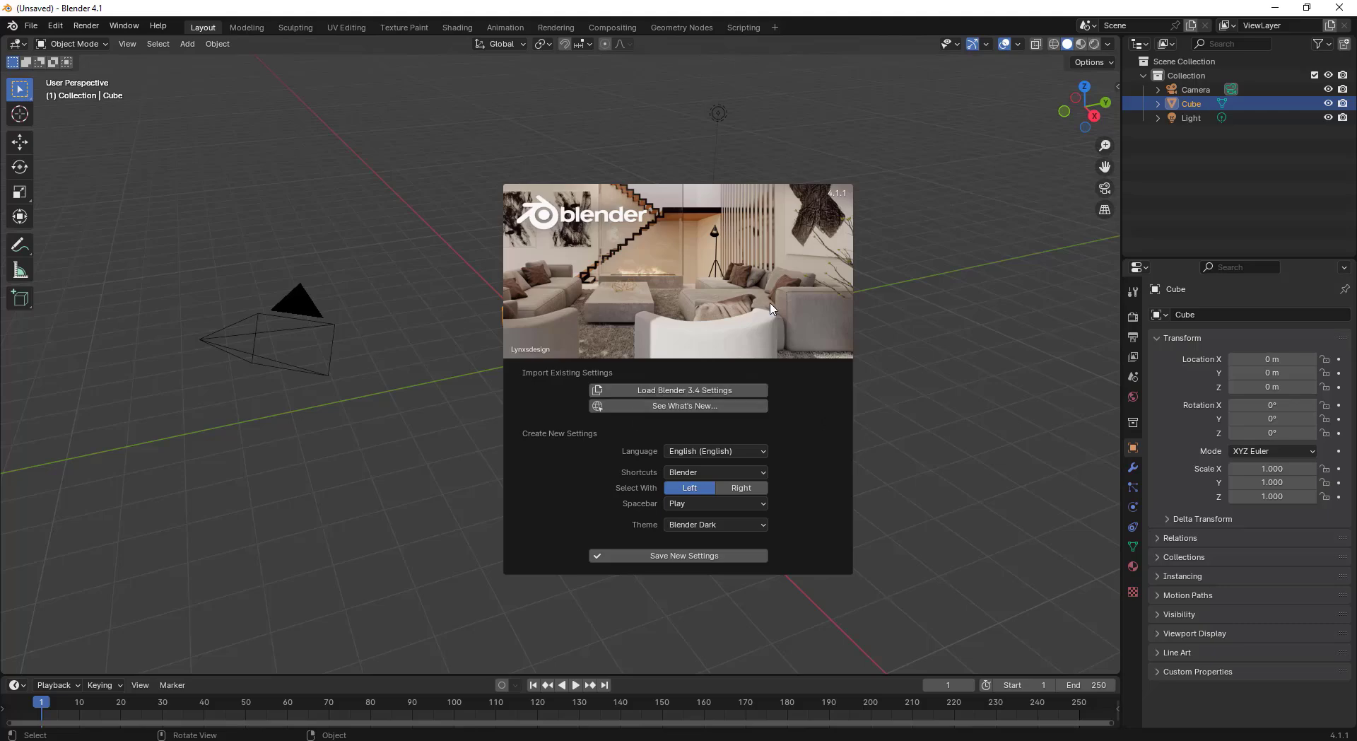
click(740, 389)
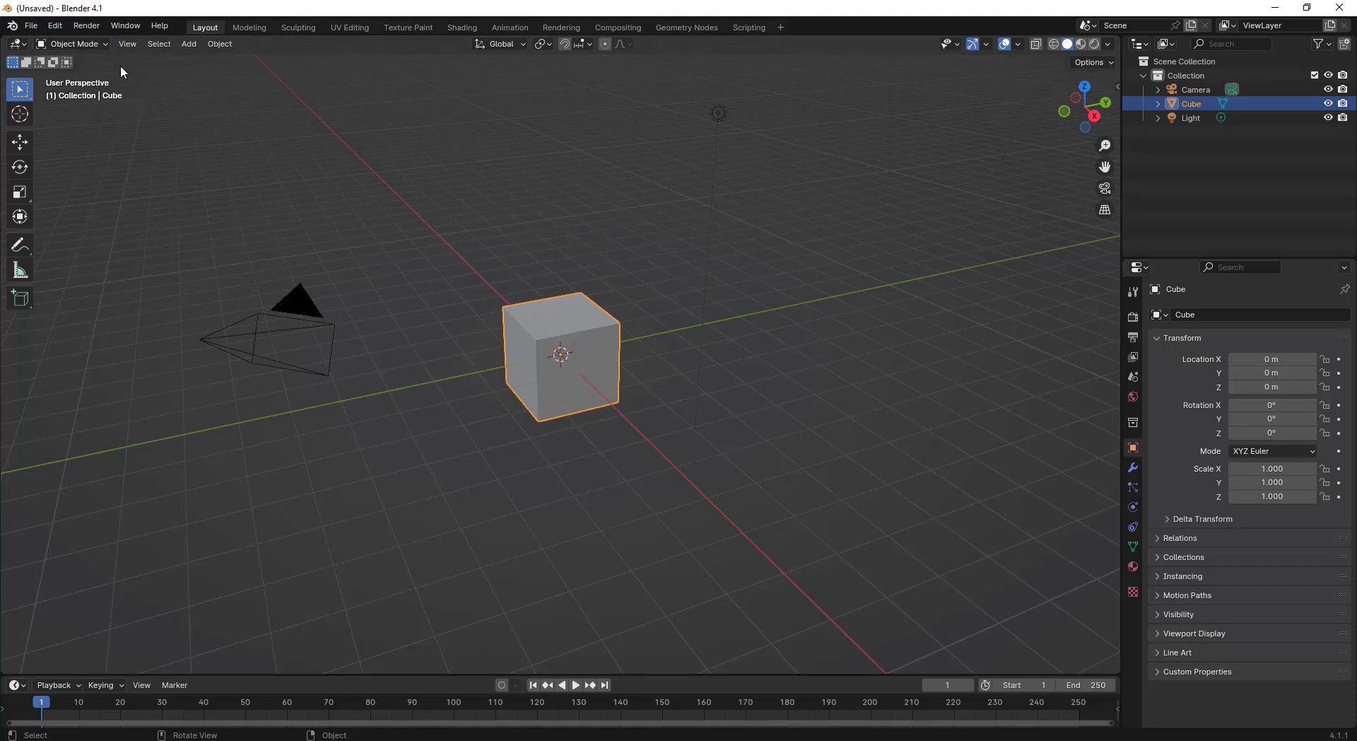
click(1340, 8)
double_click(27, 170)
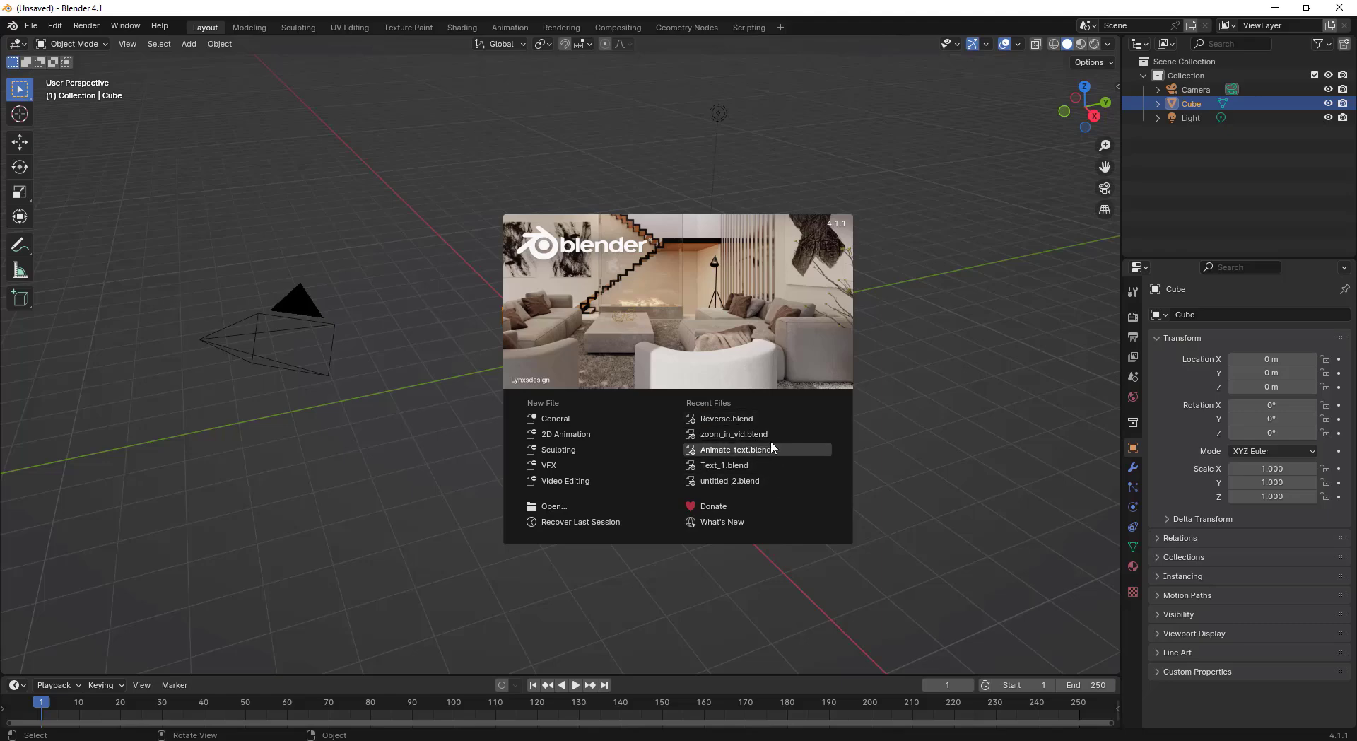
Bring up the 3.4 config folder, then copy the saved-files Documents path from the notes and open it in File Explorer.
mouse_move(212, 735)
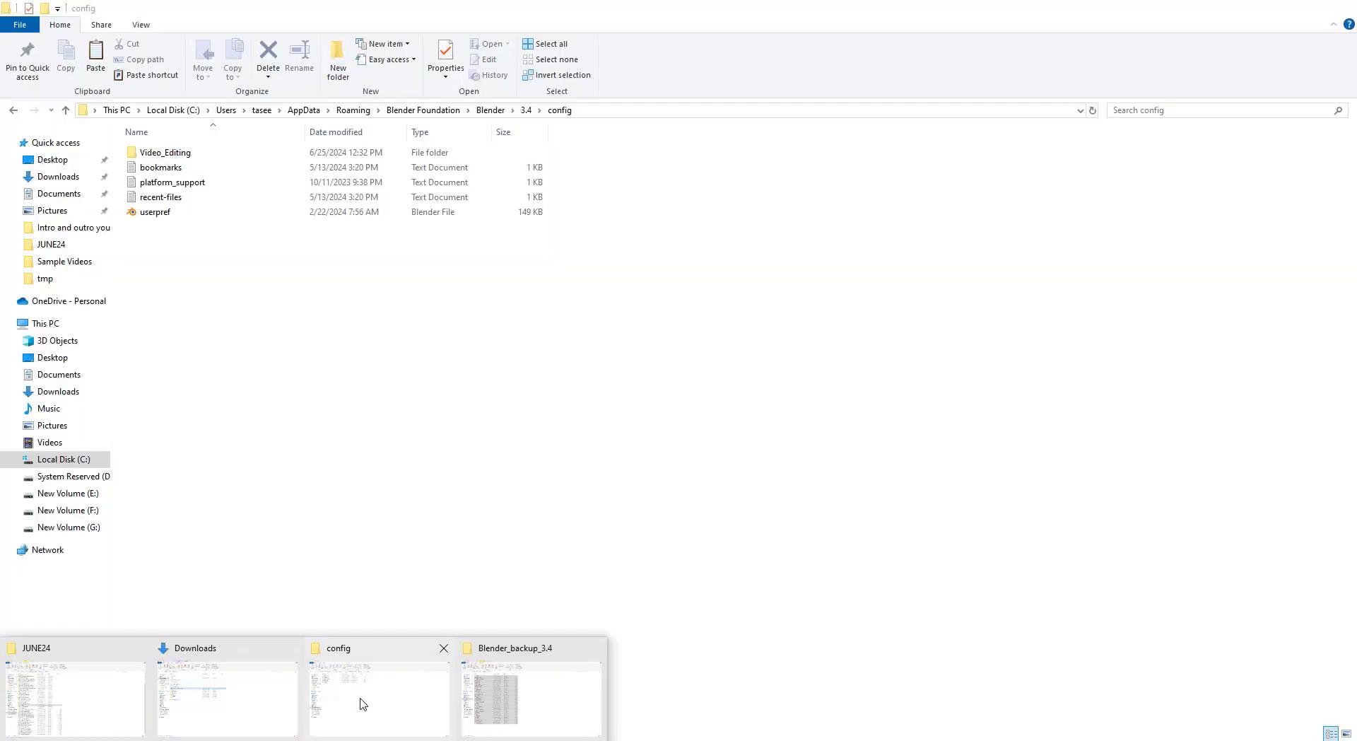
click(362, 703)
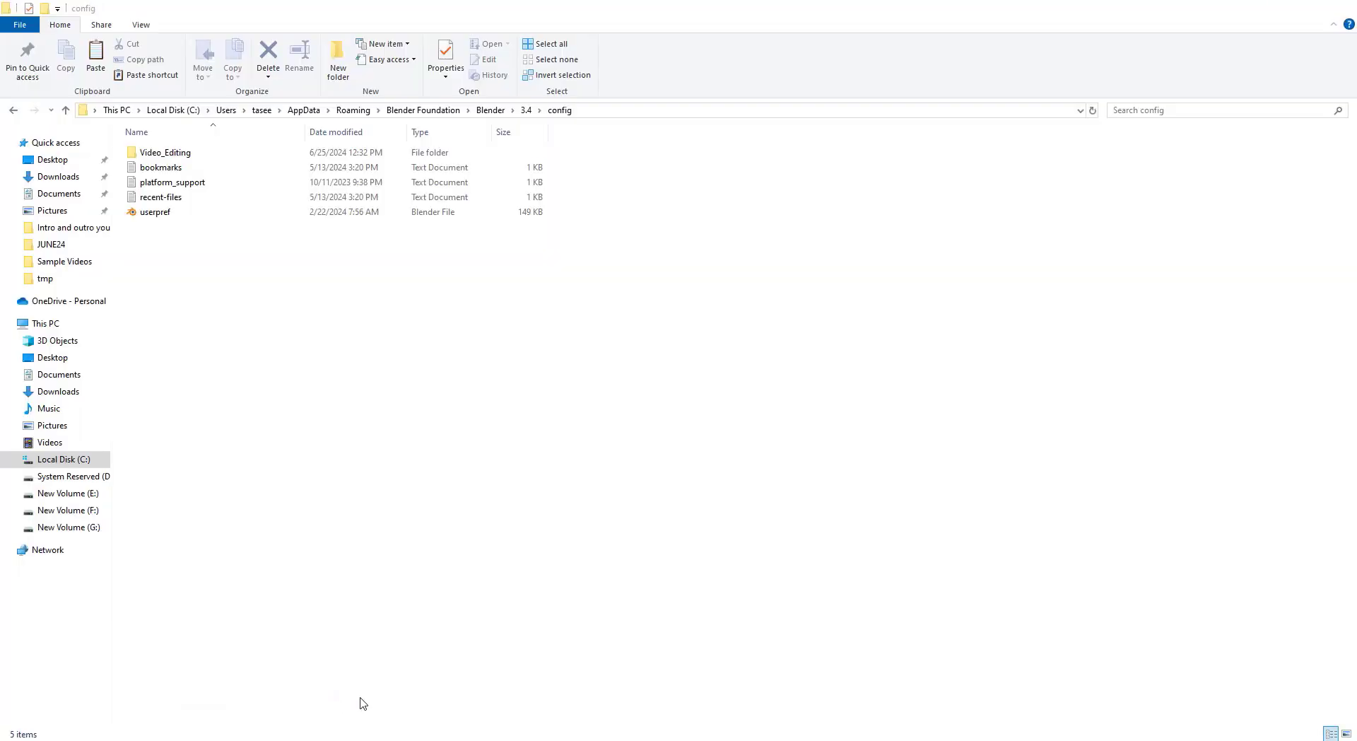
mouse_move(225, 723)
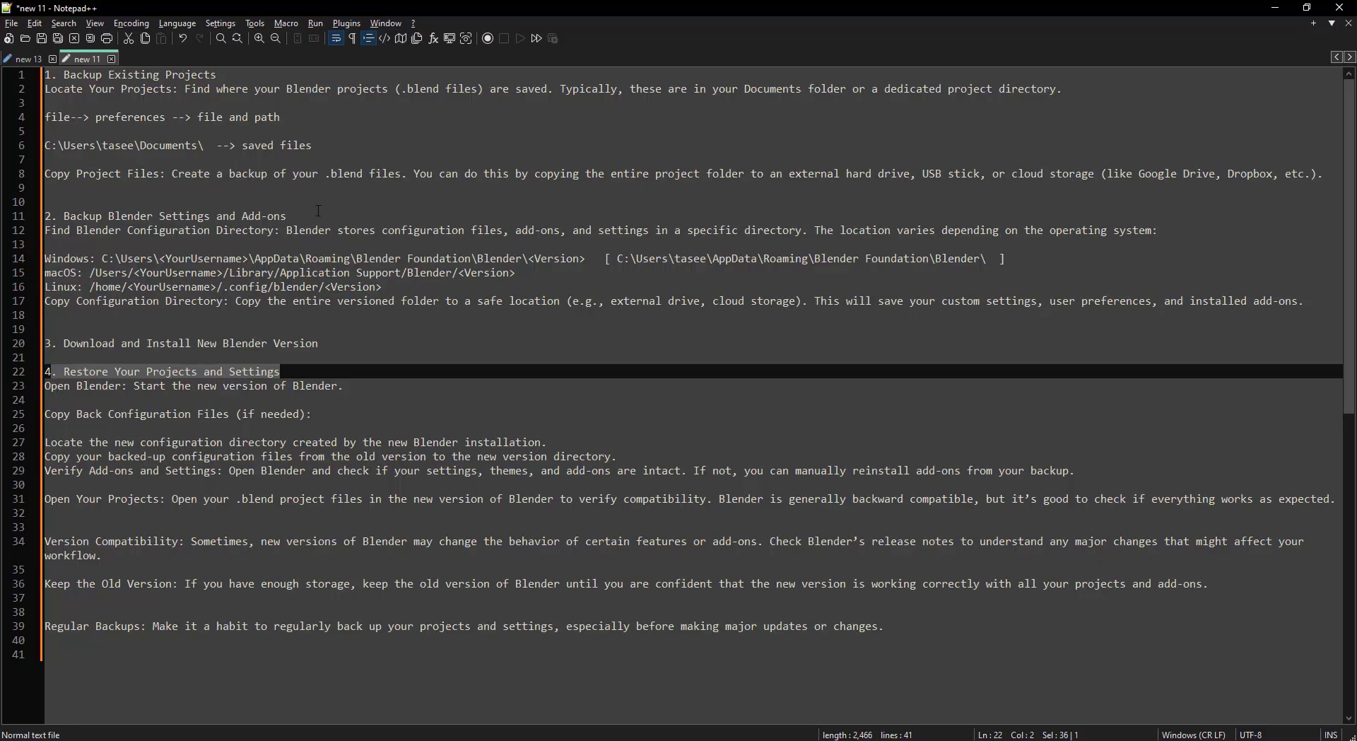
drag(220, 145, 44, 145)
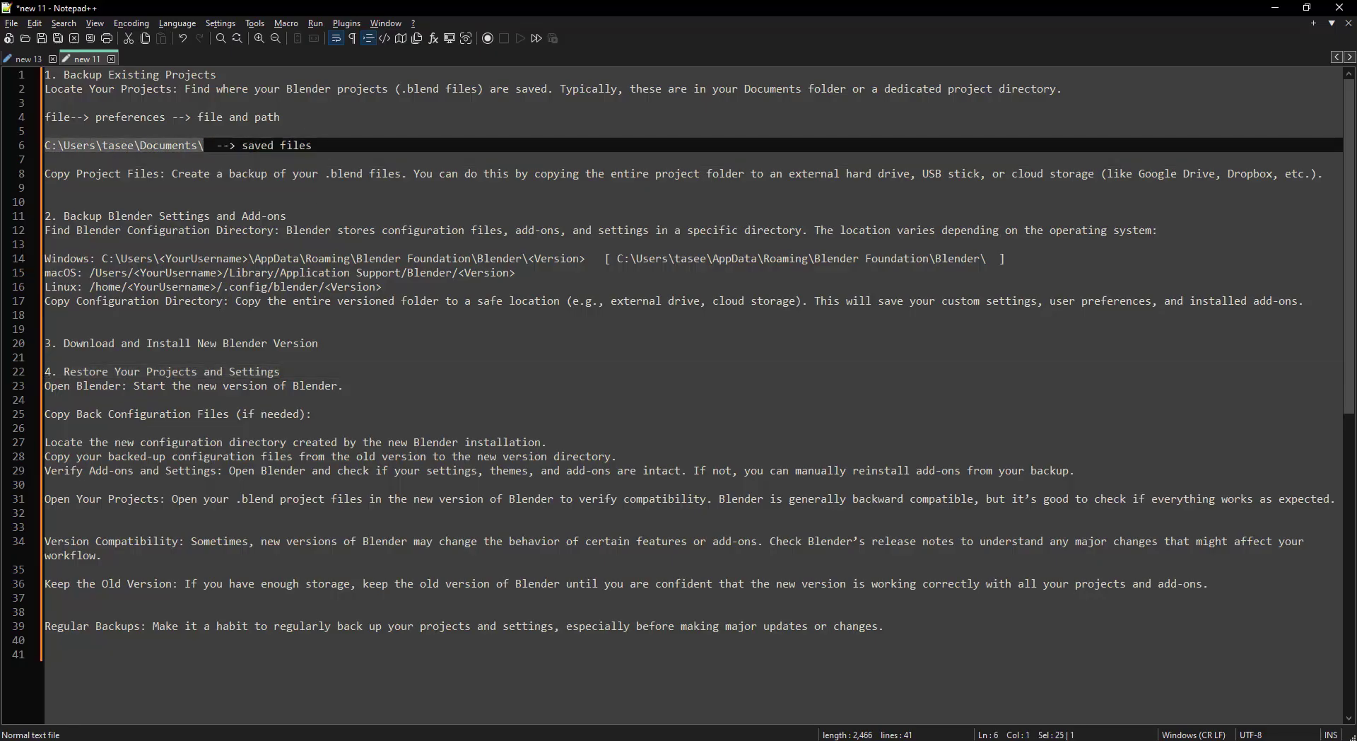
key(alt+Tab)
click(372, 111)
text(C:\Users\Admin\Documents\)
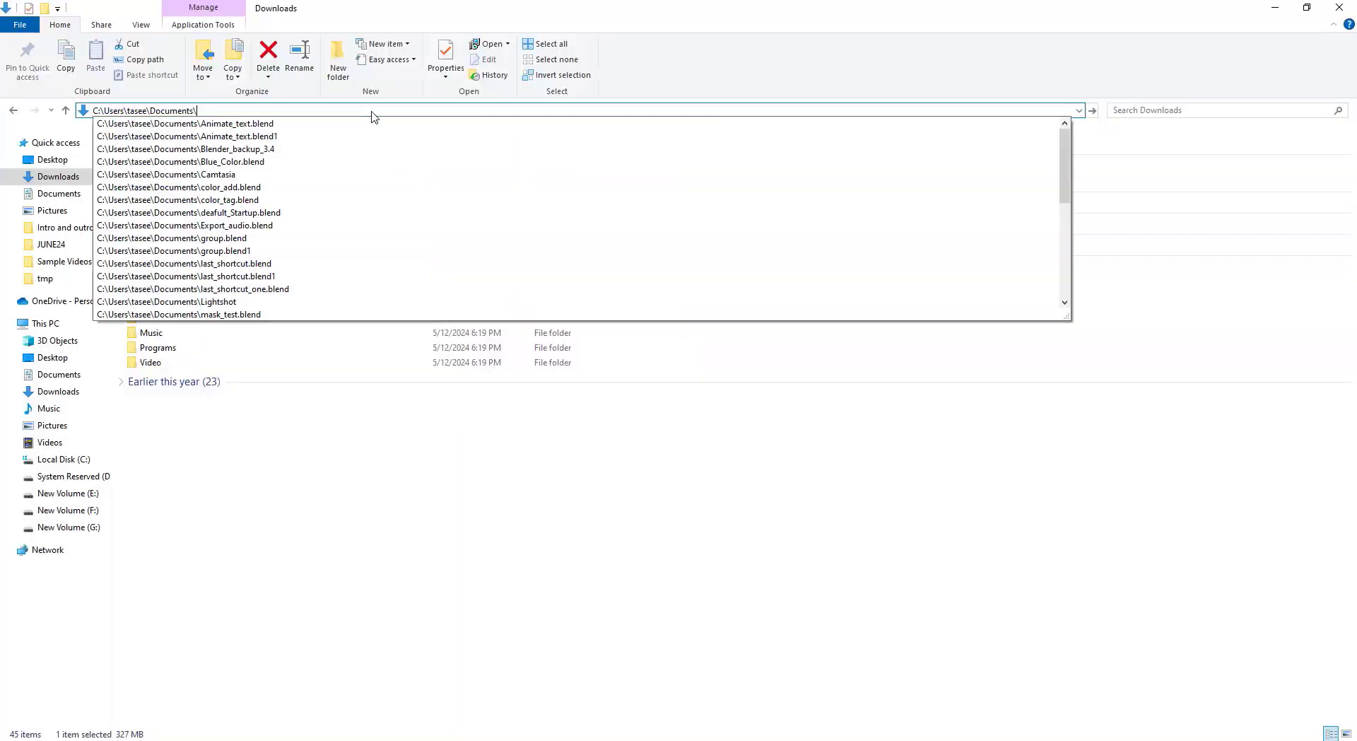
key(Return)
Select the Blender project files in Documents from Animate_text down to zoom_in_vid, leaving the folders out.
drag(495, 219, 500, 414)
click(587, 248)
drag(577, 231, 352, 680)
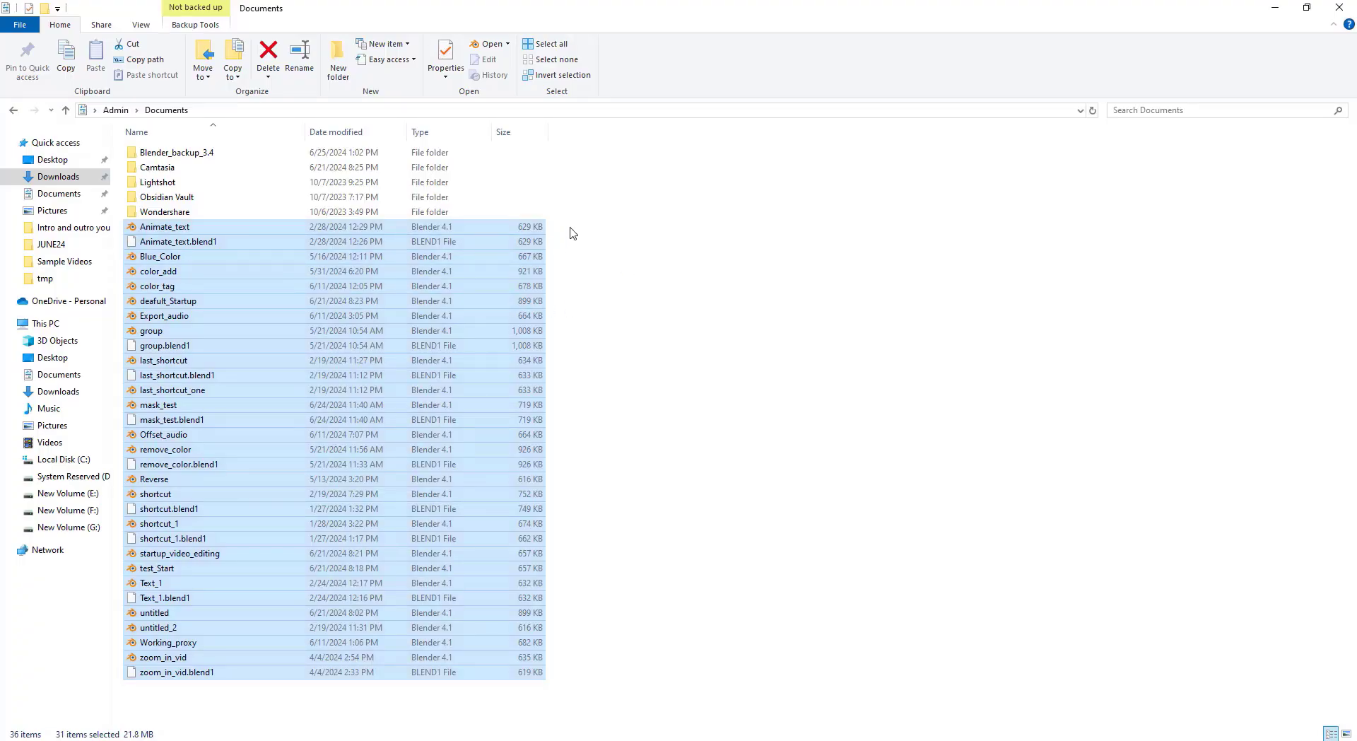
drag(584, 224, 564, 260)
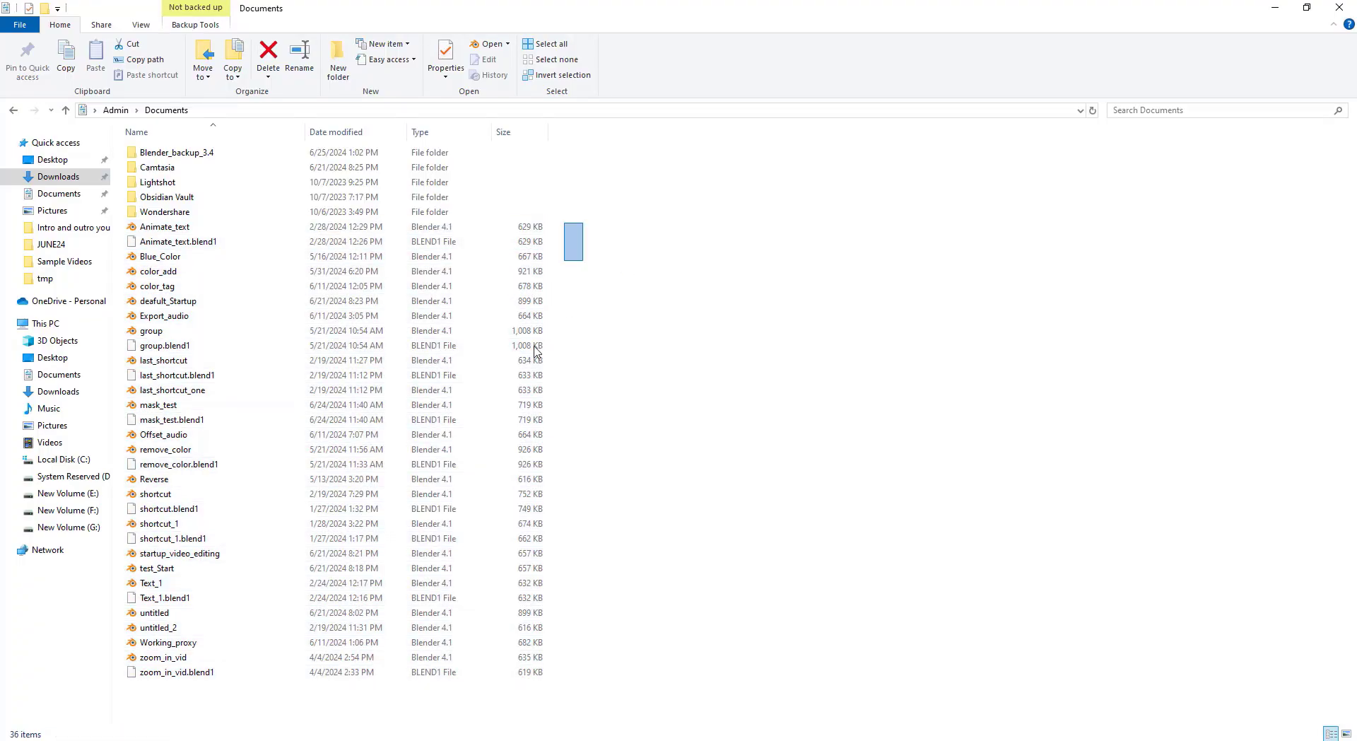
drag(535, 349, 449, 664)
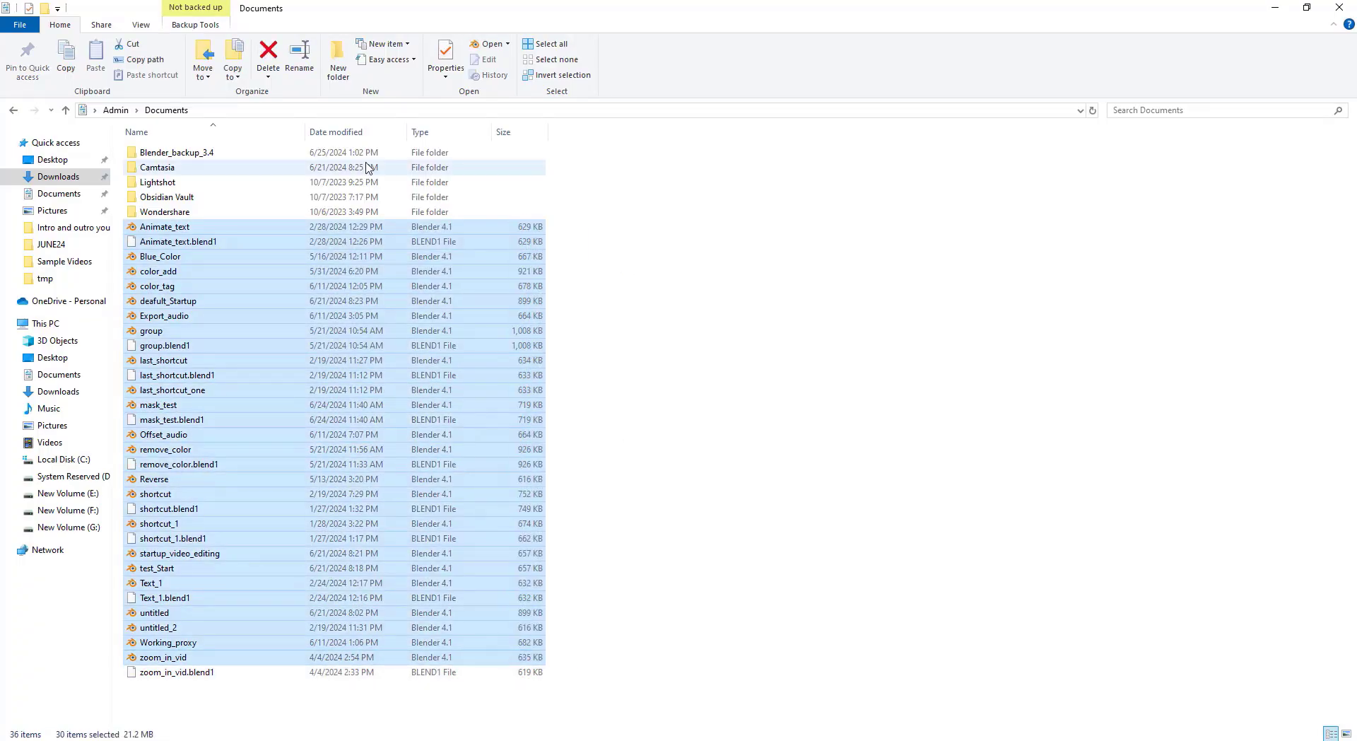
Review the notes on restoring projects and settings, starting the new version and copying back the configuration files.
drag(565, 226, 519, 665)
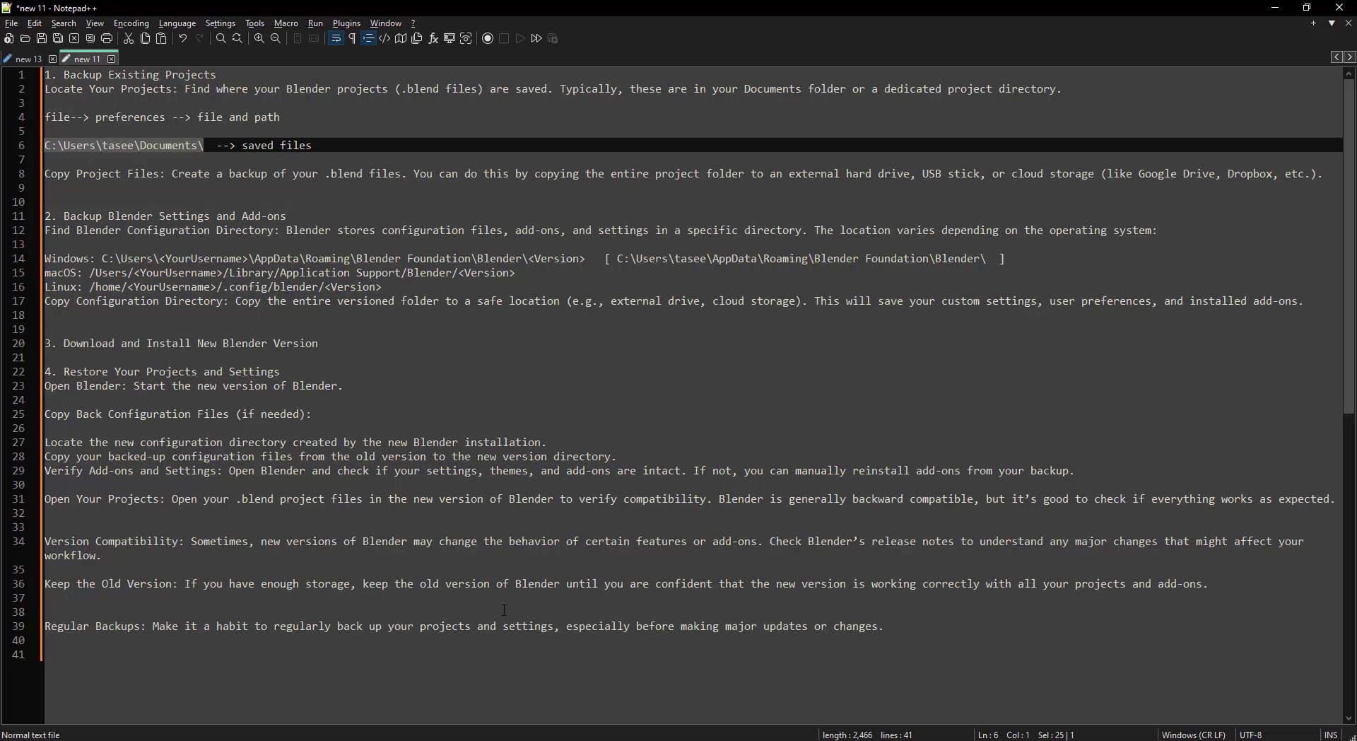
drag(343, 385, 45, 371)
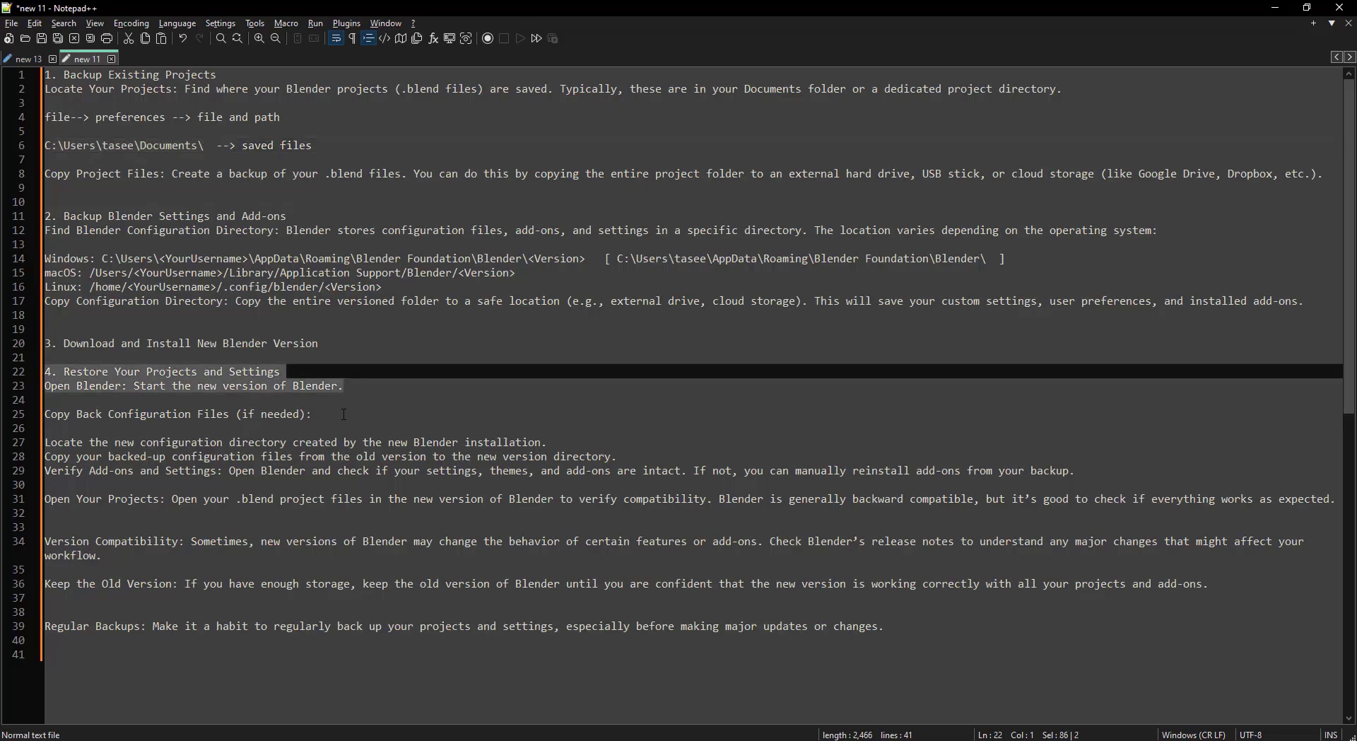
drag(344, 414, 39, 426)
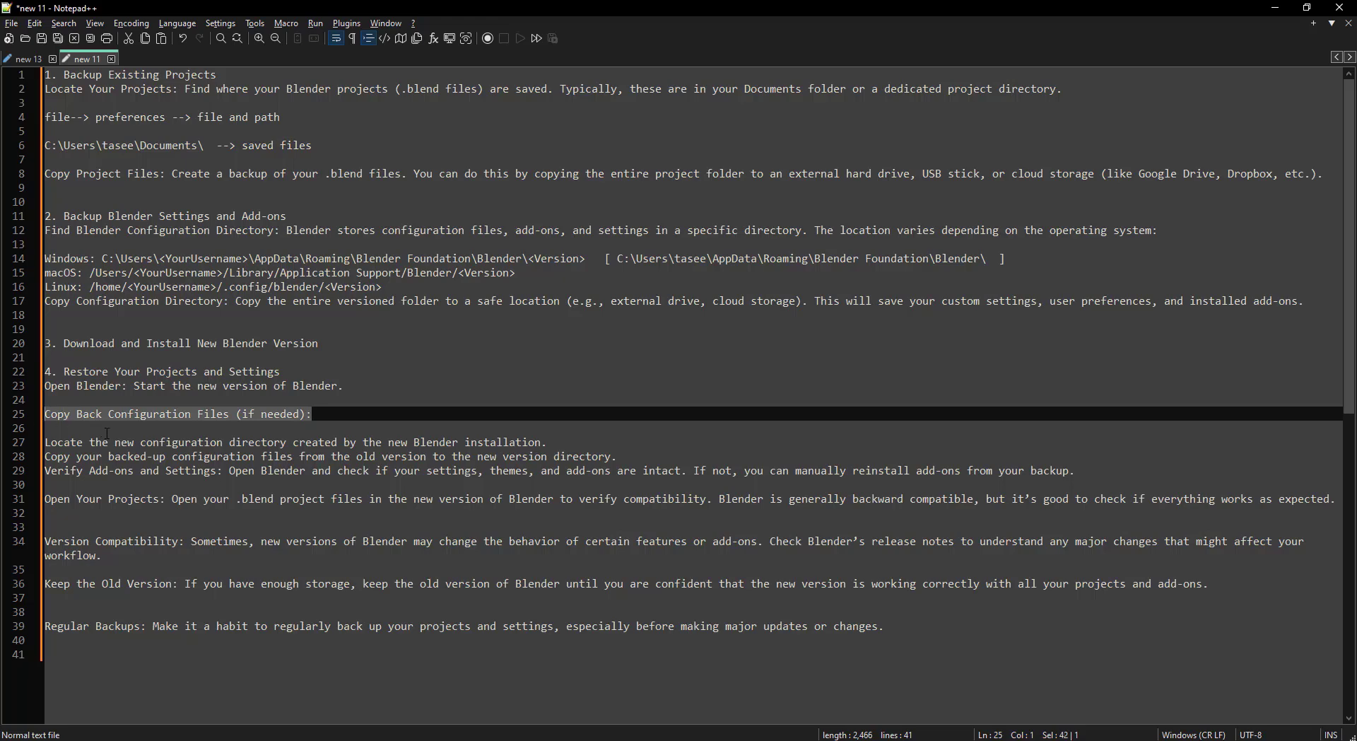
click(1277, 7)
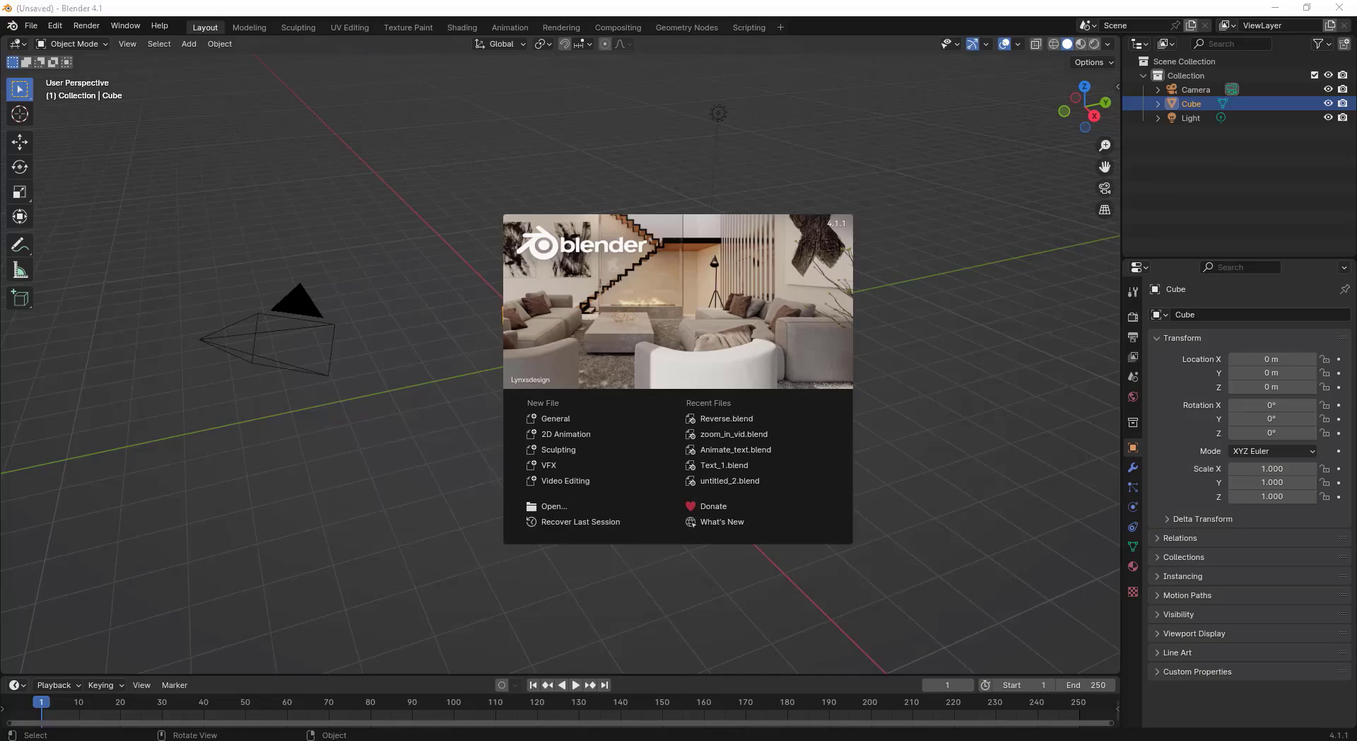
Open the config folder inside Blender_backup_3.4 and select all of its contents.
mouse_move(364, 703)
click(530, 707)
click(367, 257)
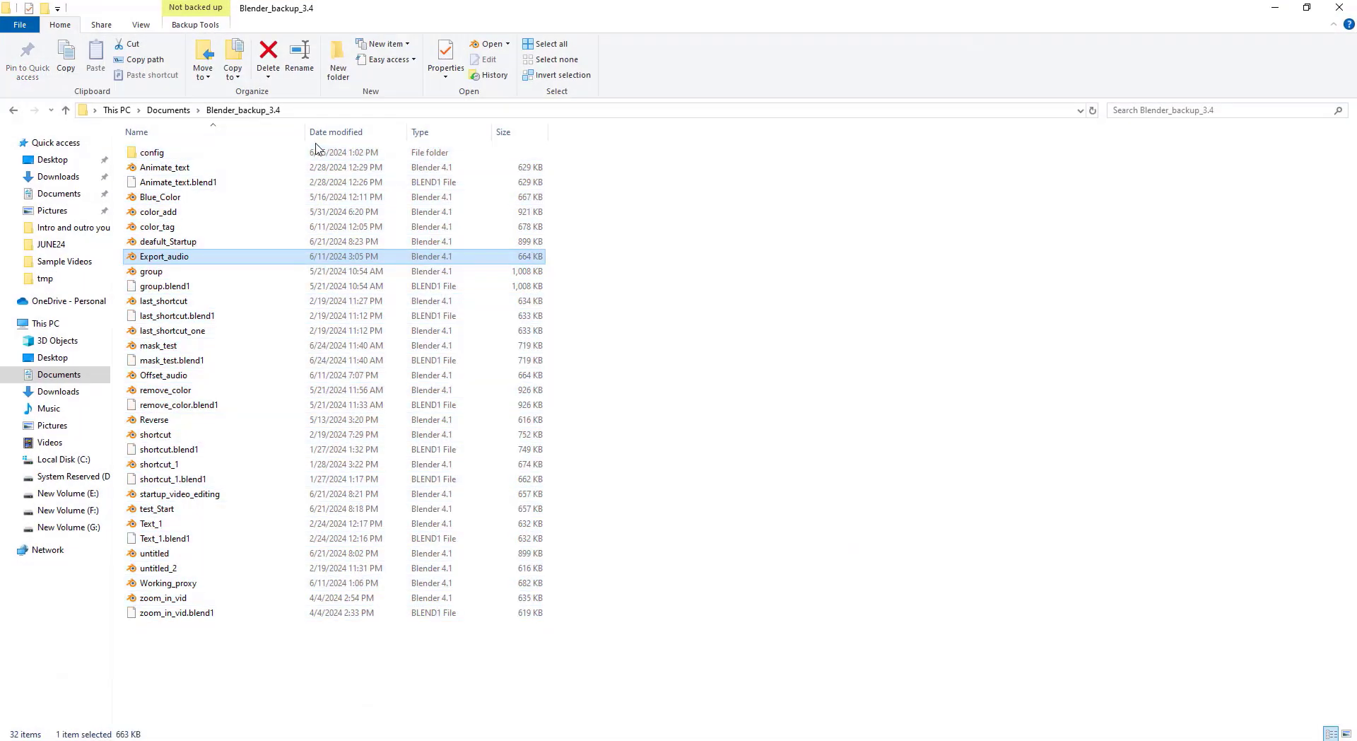
click(346, 153)
double_click(346, 154)
drag(346, 166, 198, 153)
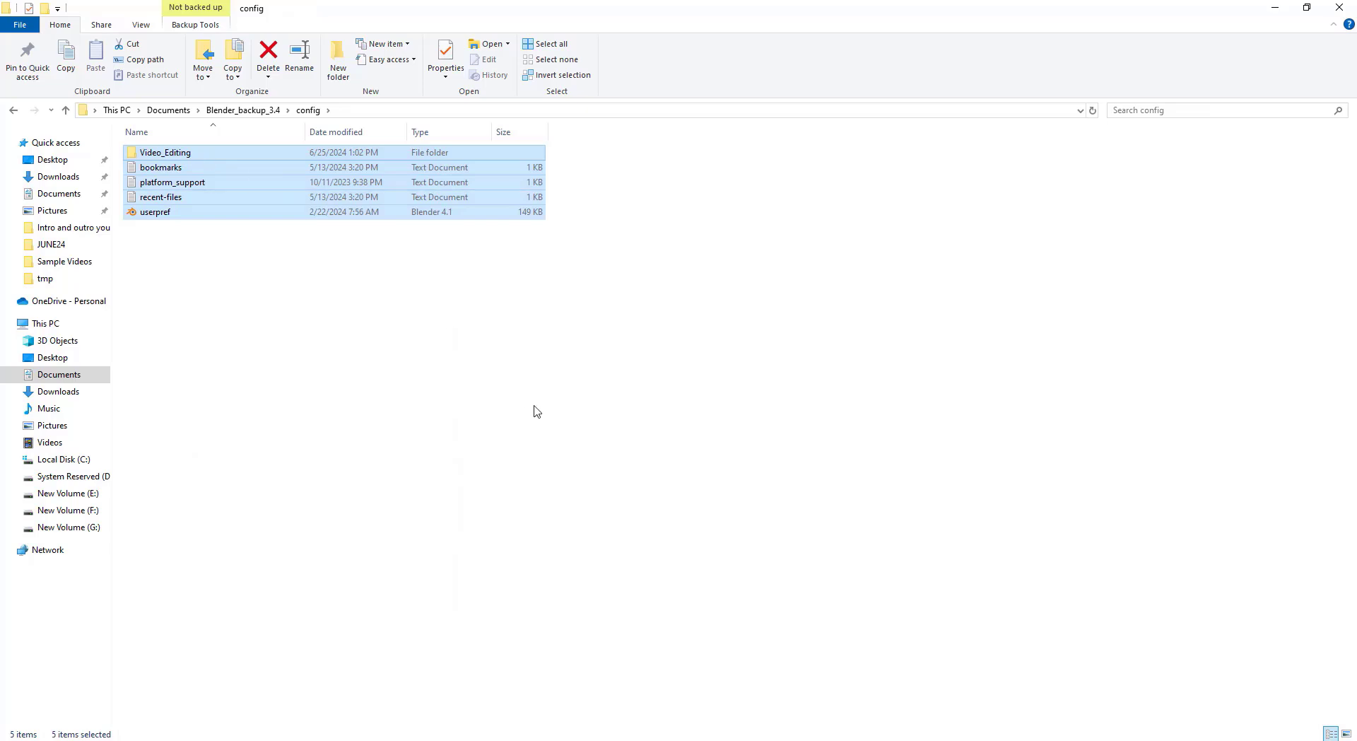
Open the bookmarks text file in the backed-up config folder, look over its recent folder paths and close it.
click(296, 263)
click(202, 171)
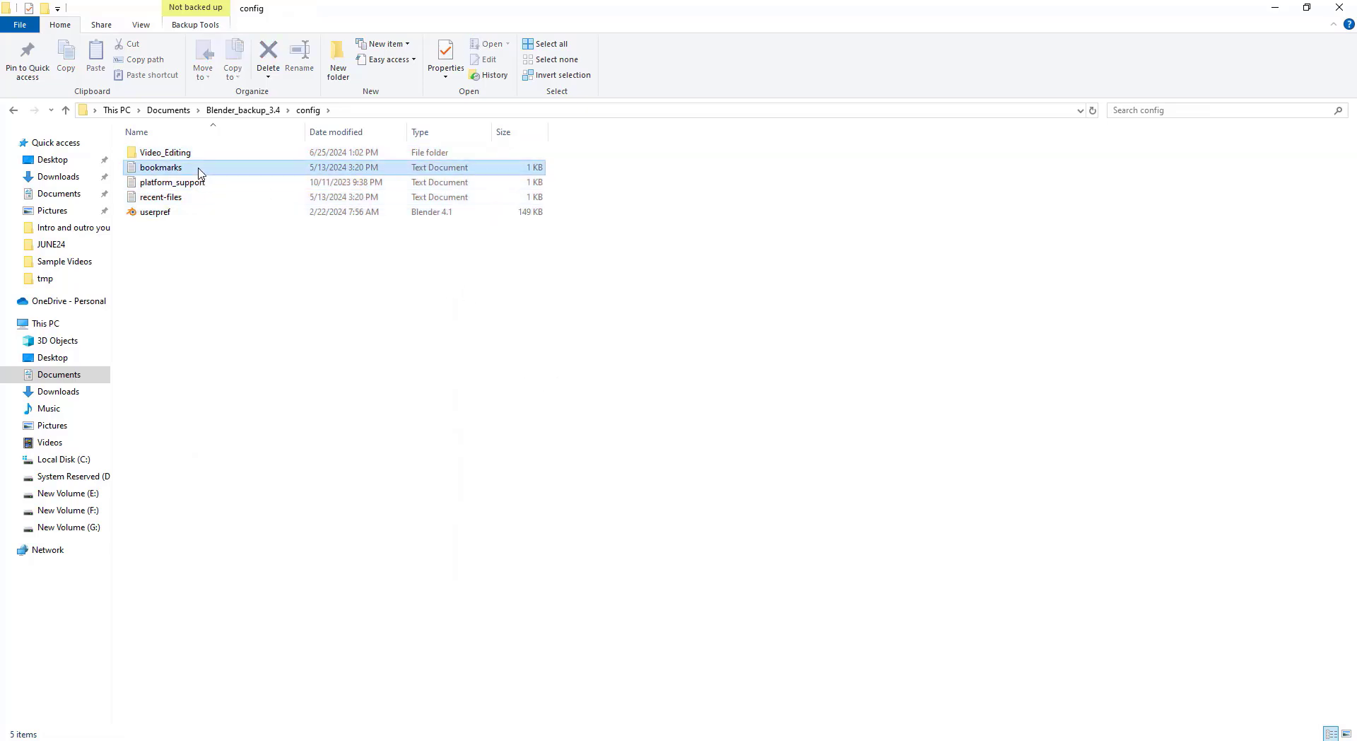
key(Return)
drag(711, 286, 644, 156)
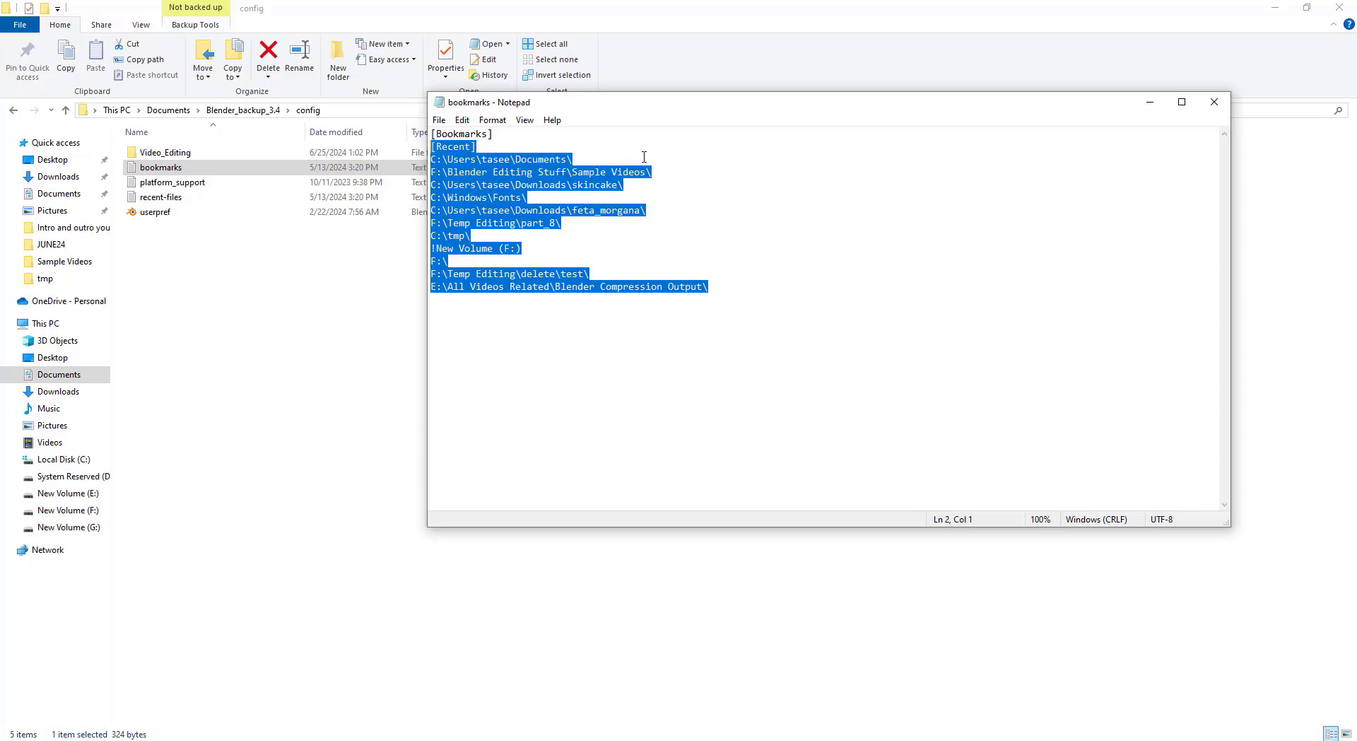
click(1214, 101)
Open the recent-files text file, look over its list of project paths, close it and select platform_support.
click(267, 199)
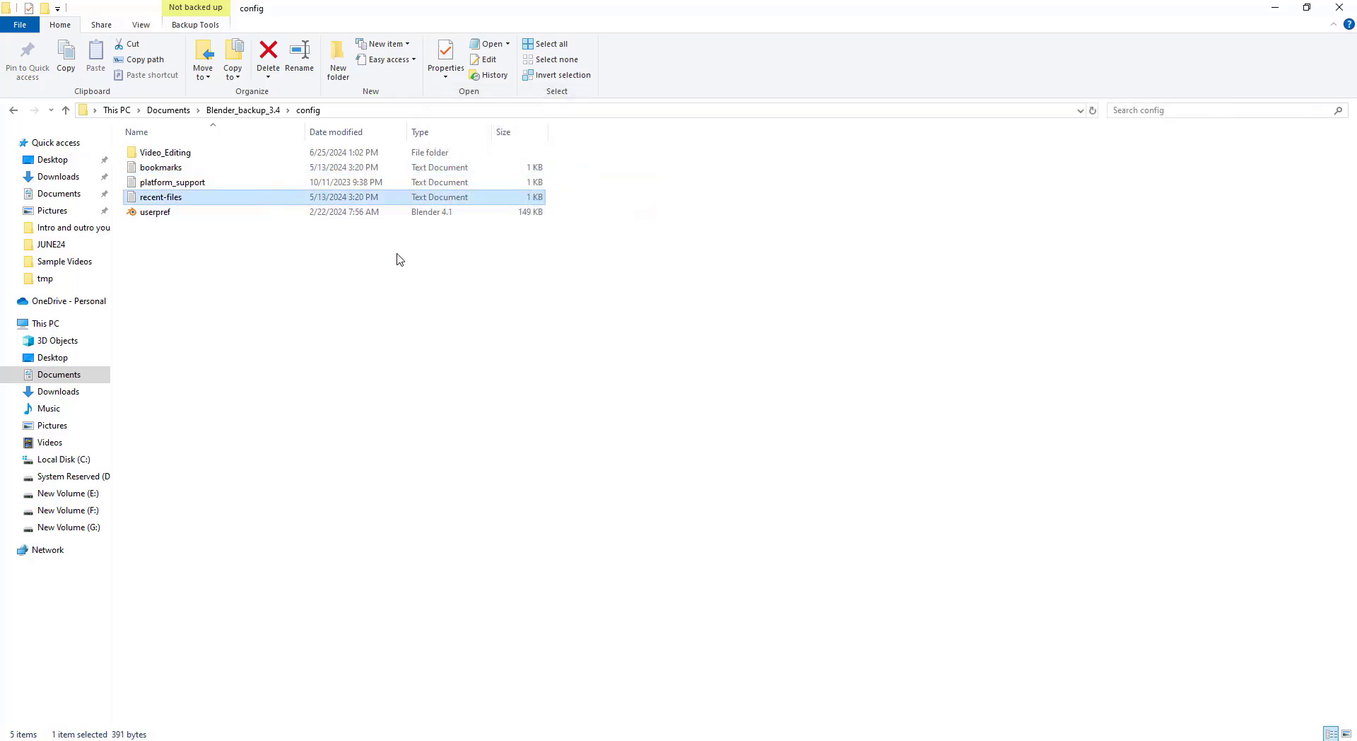
key(Return)
drag(714, 309, 427, 136)
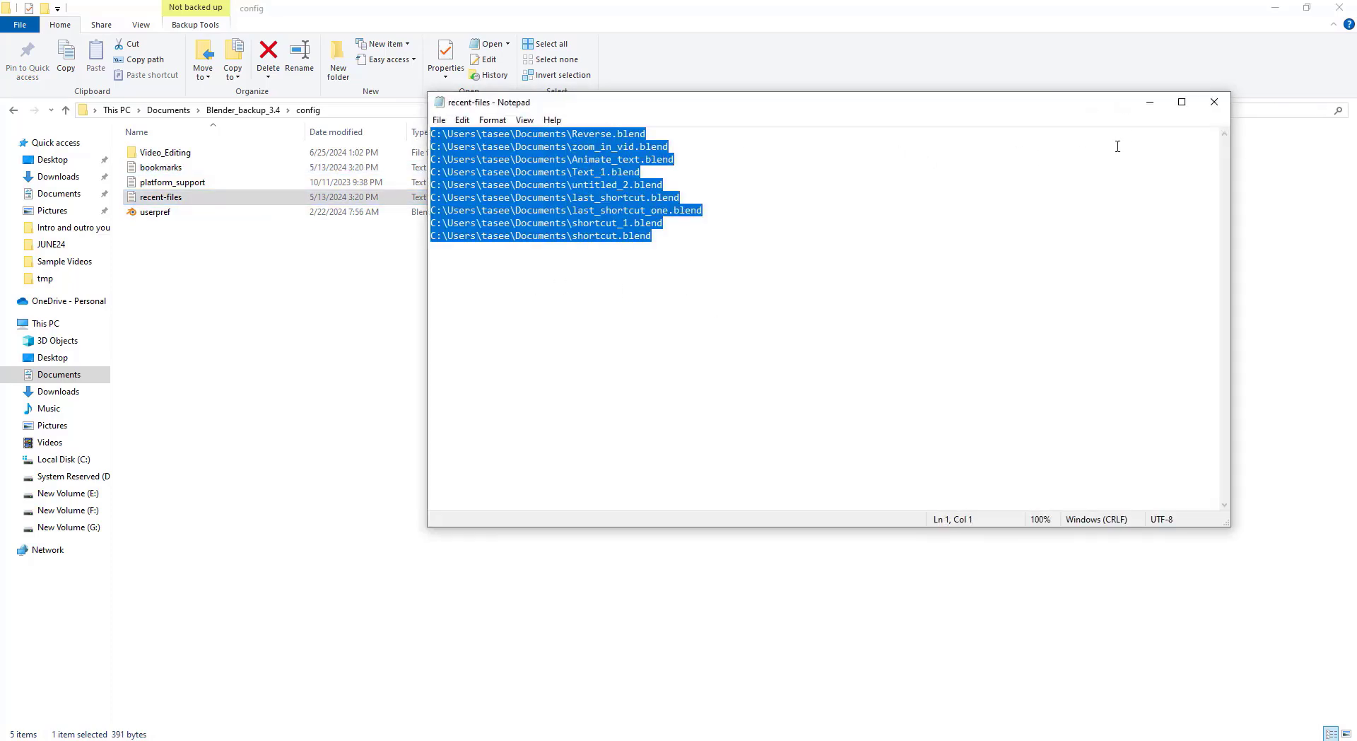
click(1214, 102)
click(319, 185)
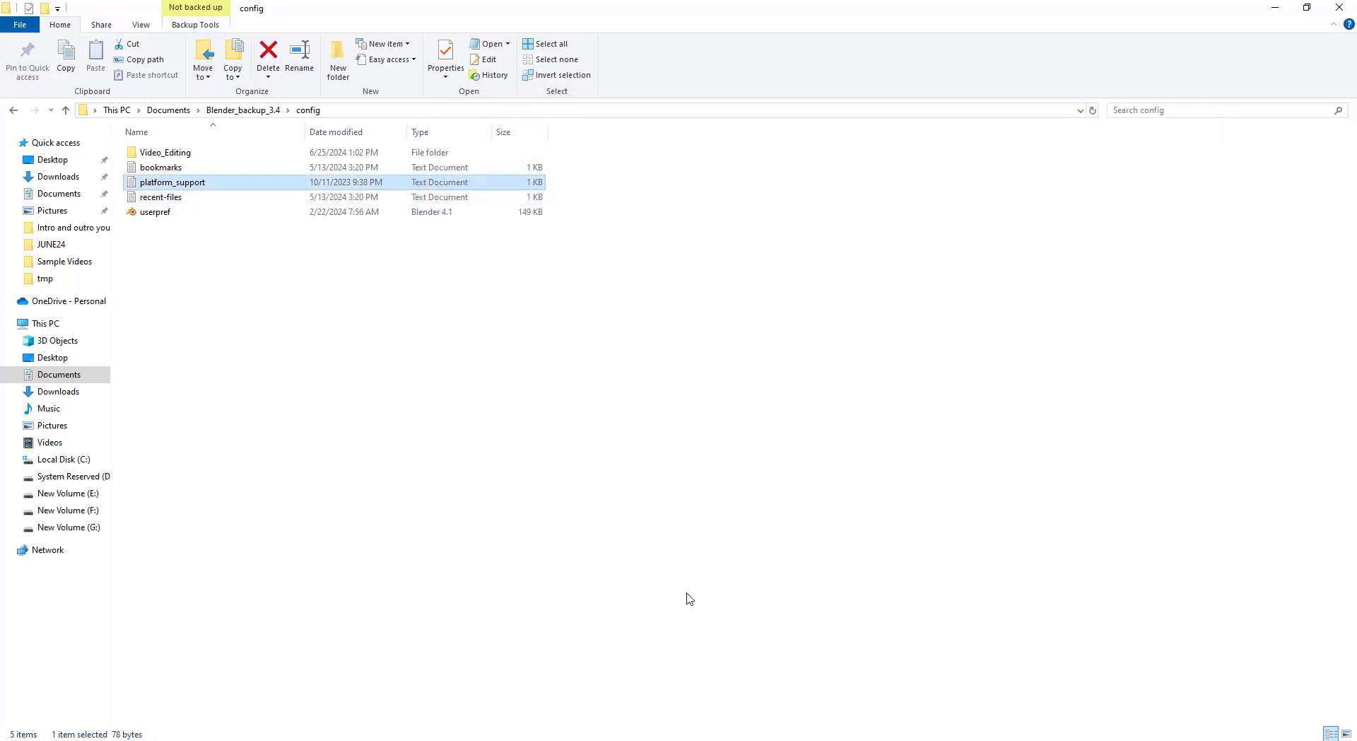
Copy the AppData\Roaming\Blender Foundation\Blender path from line 14 of the notes and open that location in File Explorer.
key(alt+Tab)
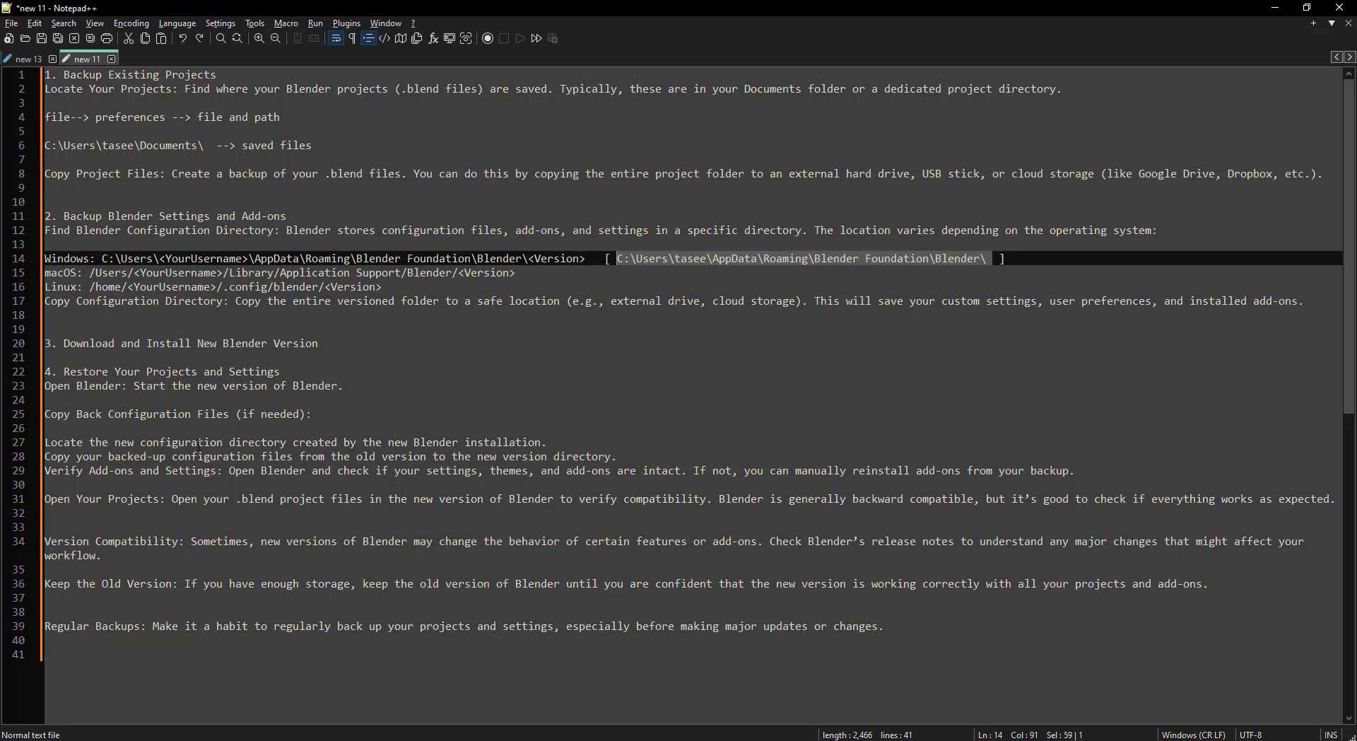
drag(351, 403, 97, 409)
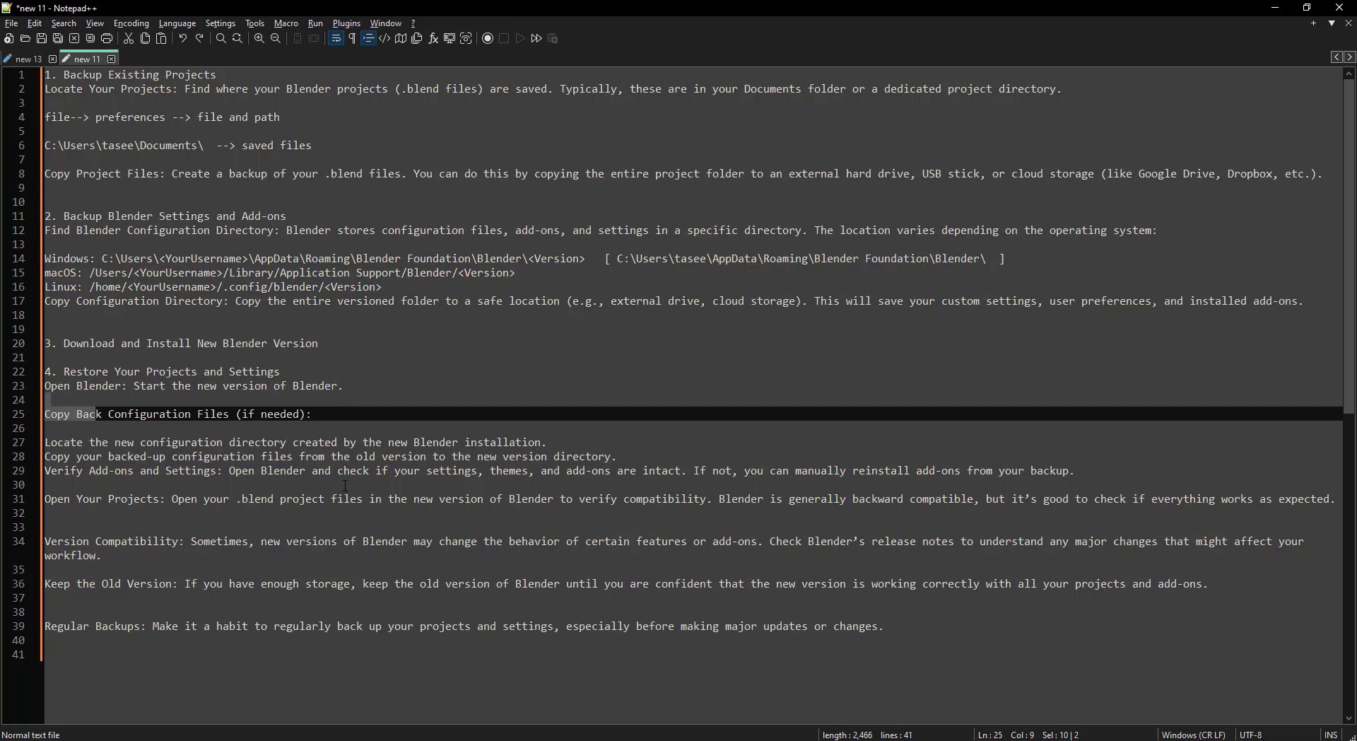
drag(992, 258, 624, 259)
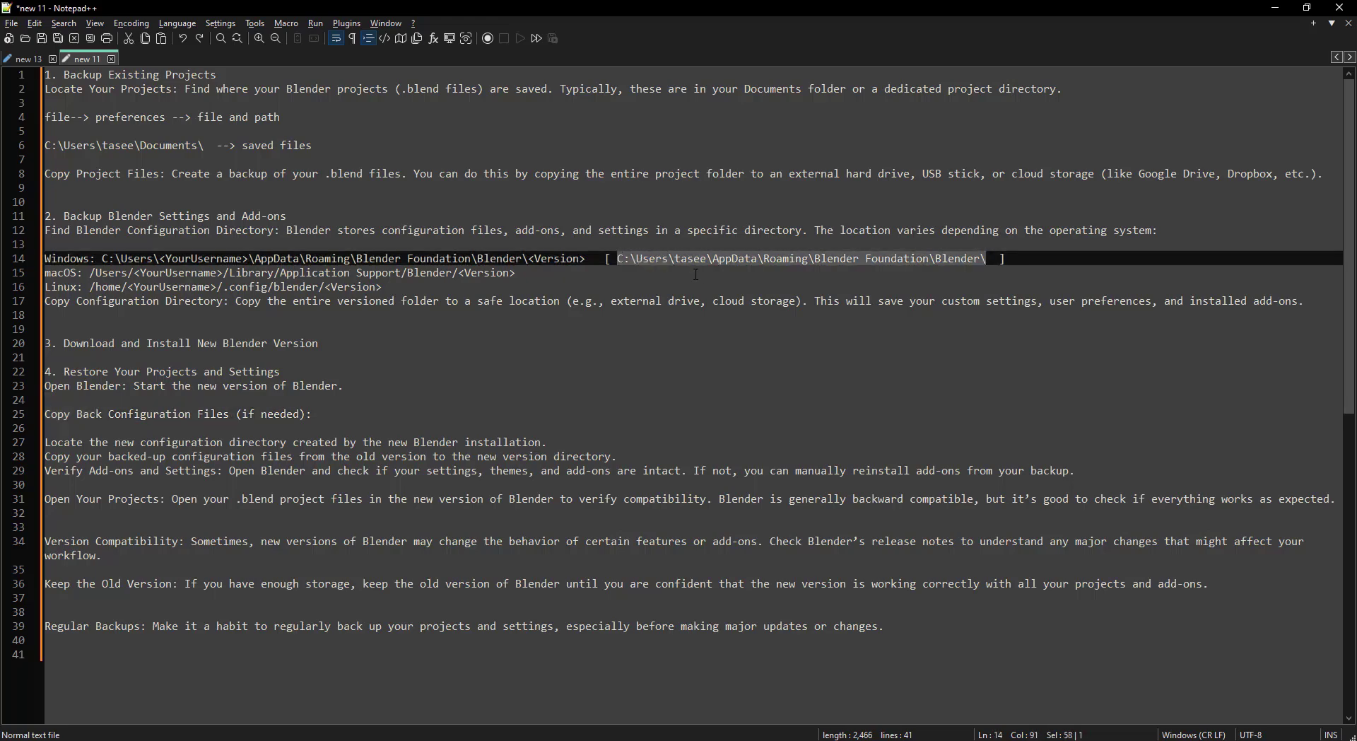
key(ctrl+c)
key(alt+Tab)
click(493, 110)
key(ctrl+v)
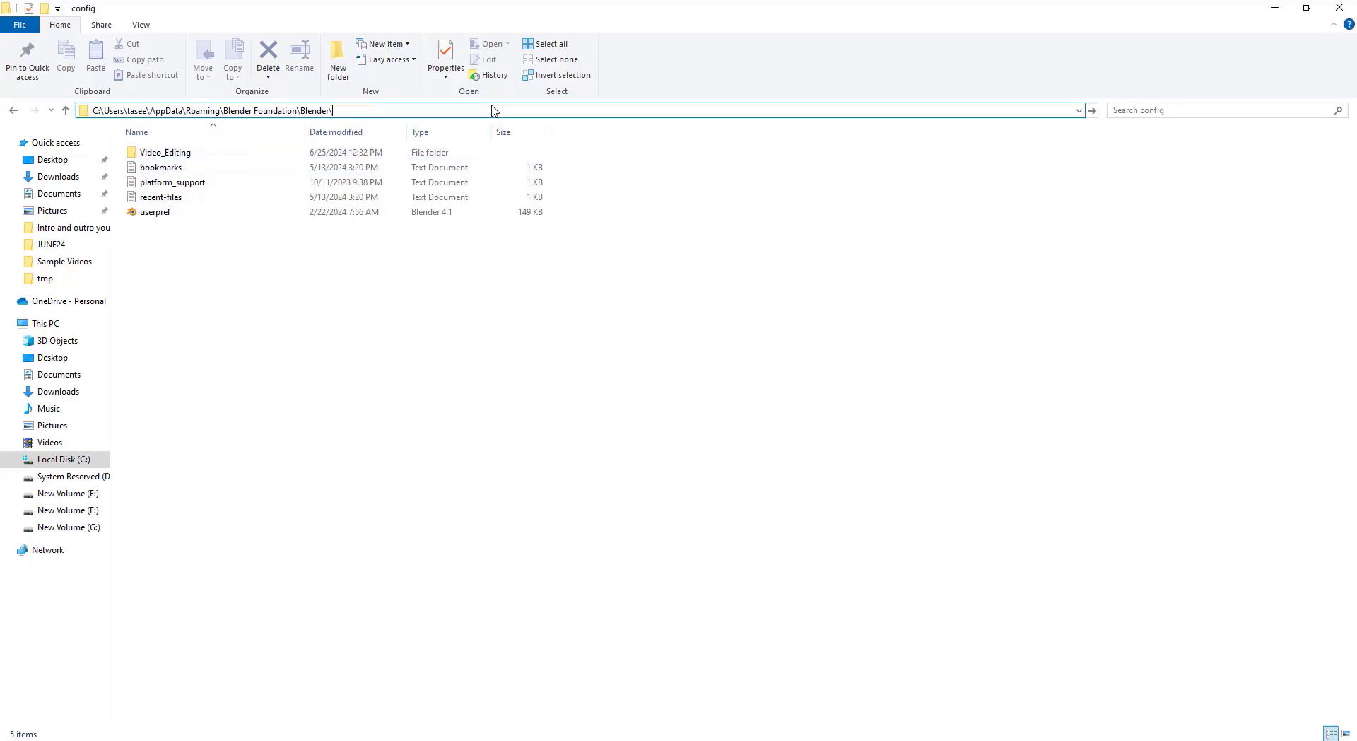
key(Return)
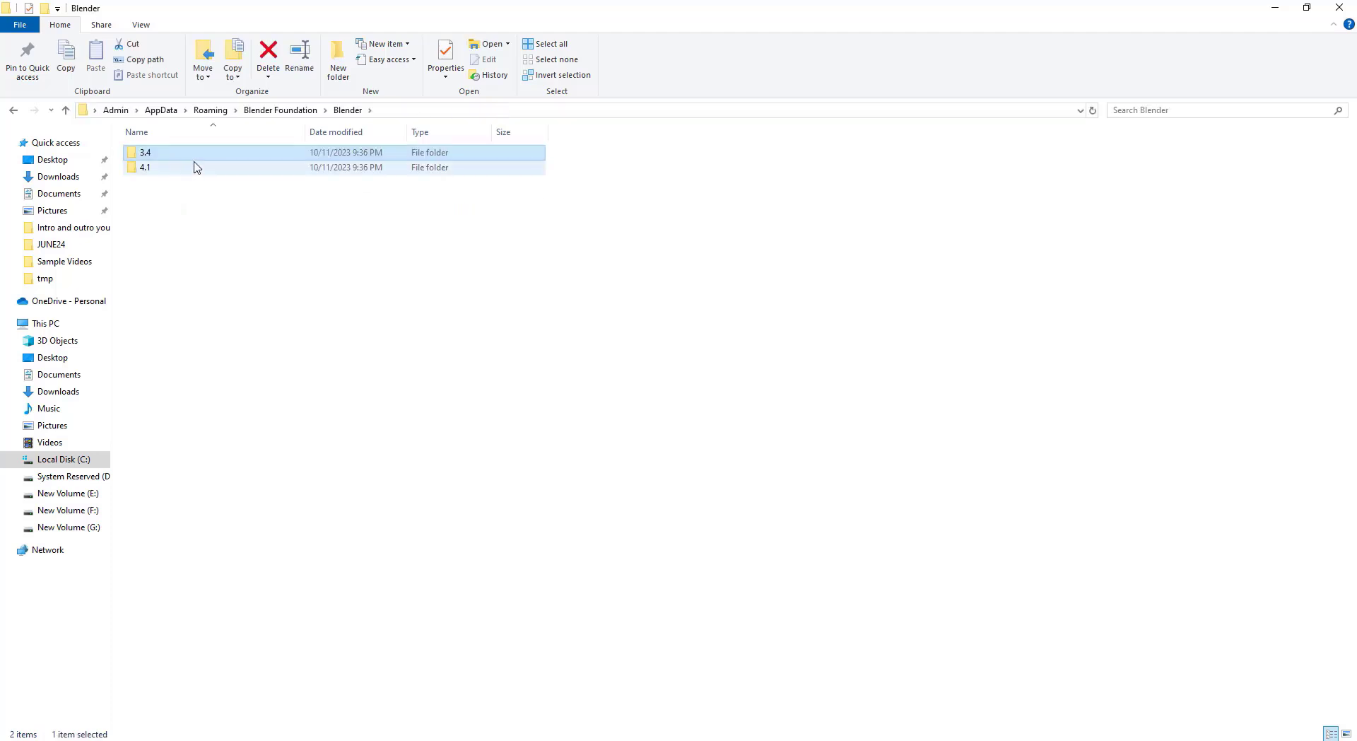
Open the 4.1 config folder and examine its Video_Editing subfolder and the configuration files beside it.
double_click(198, 173)
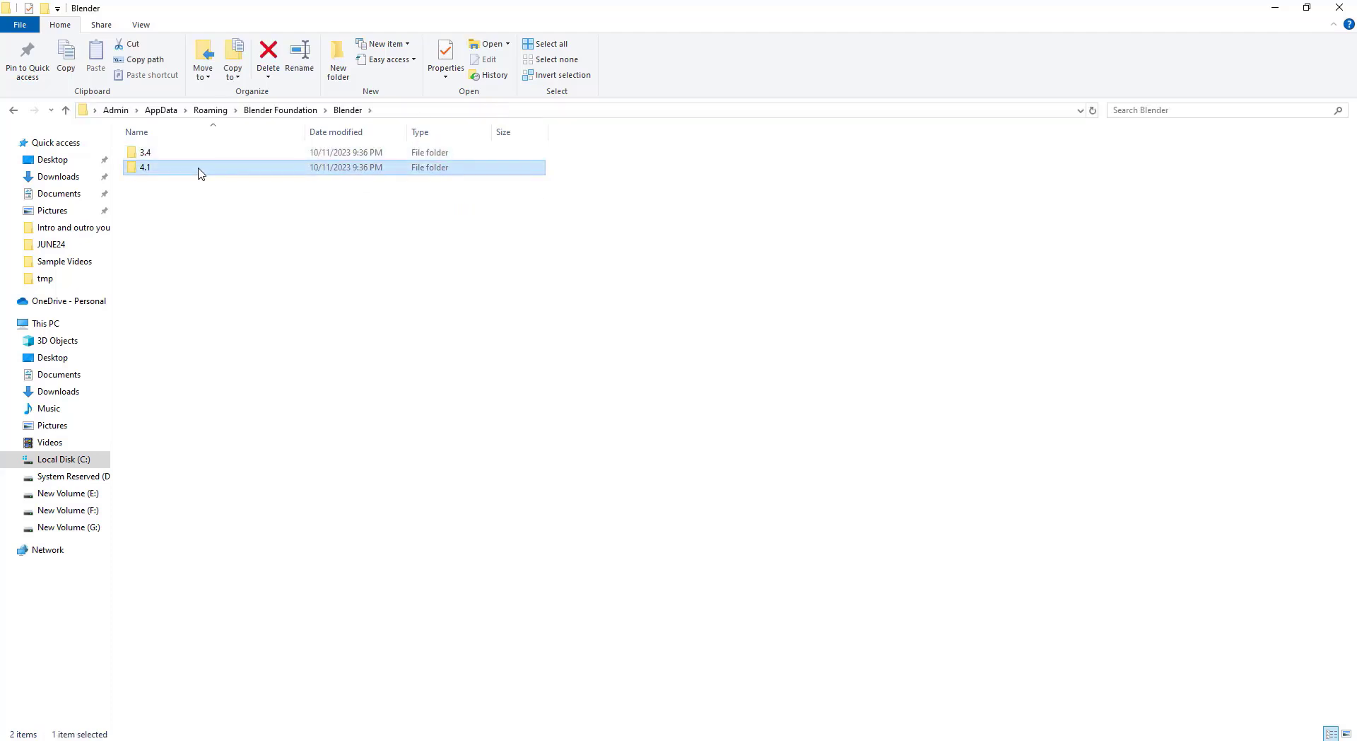
double_click(204, 153)
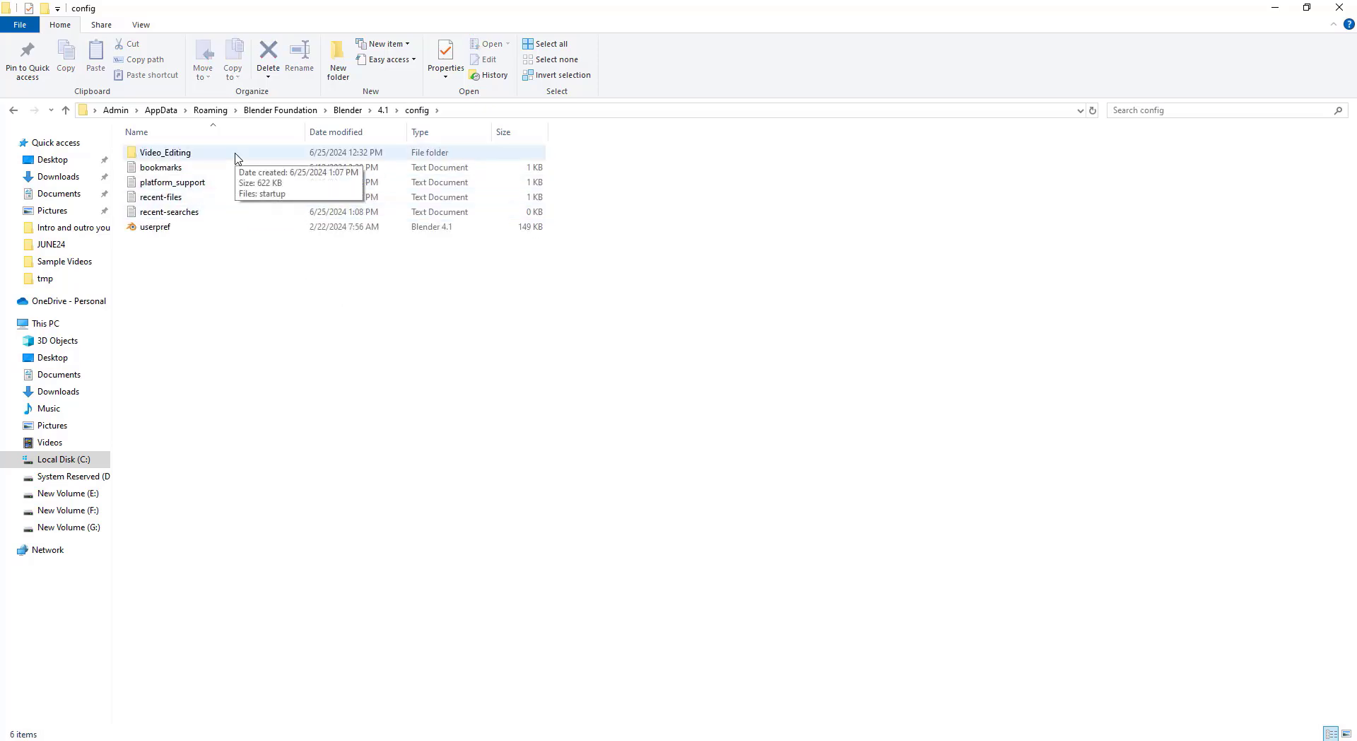
double_click(235, 154)
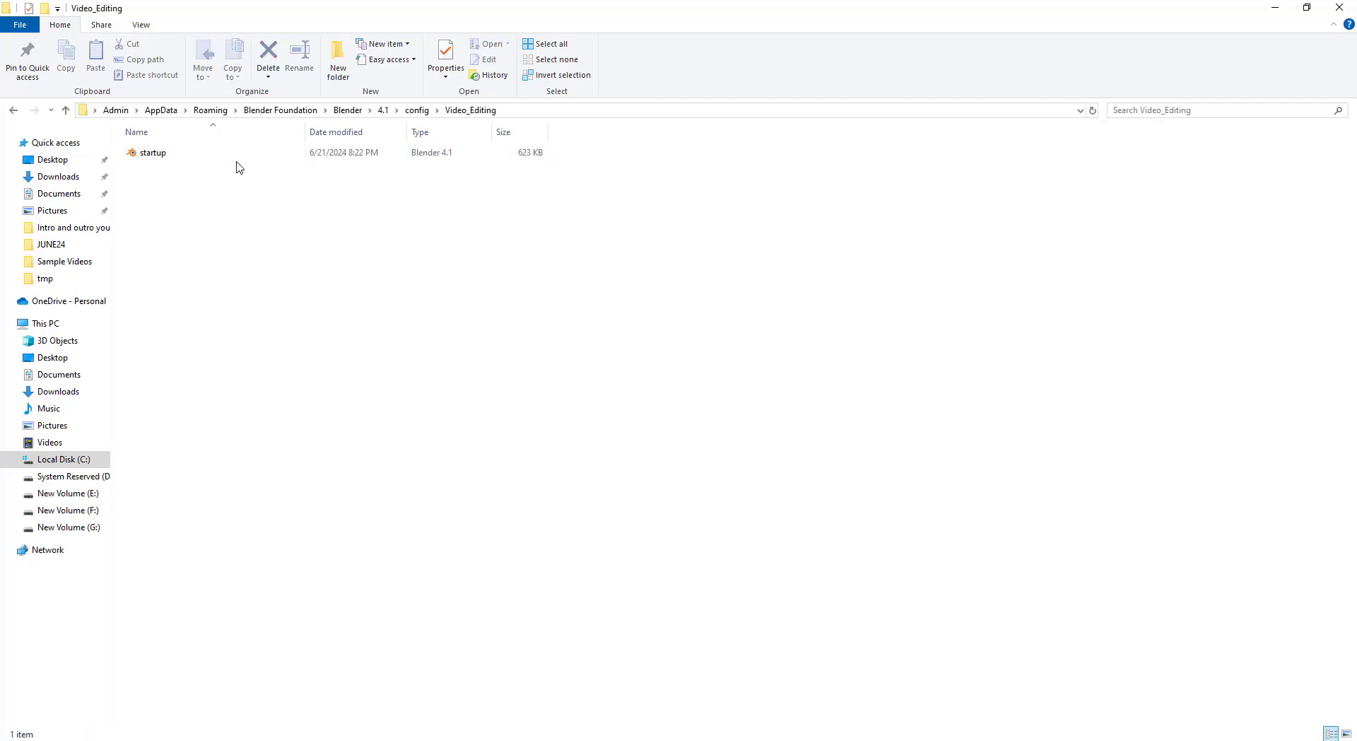
key(Down)
key(Down)
key(Down)
key(Down)
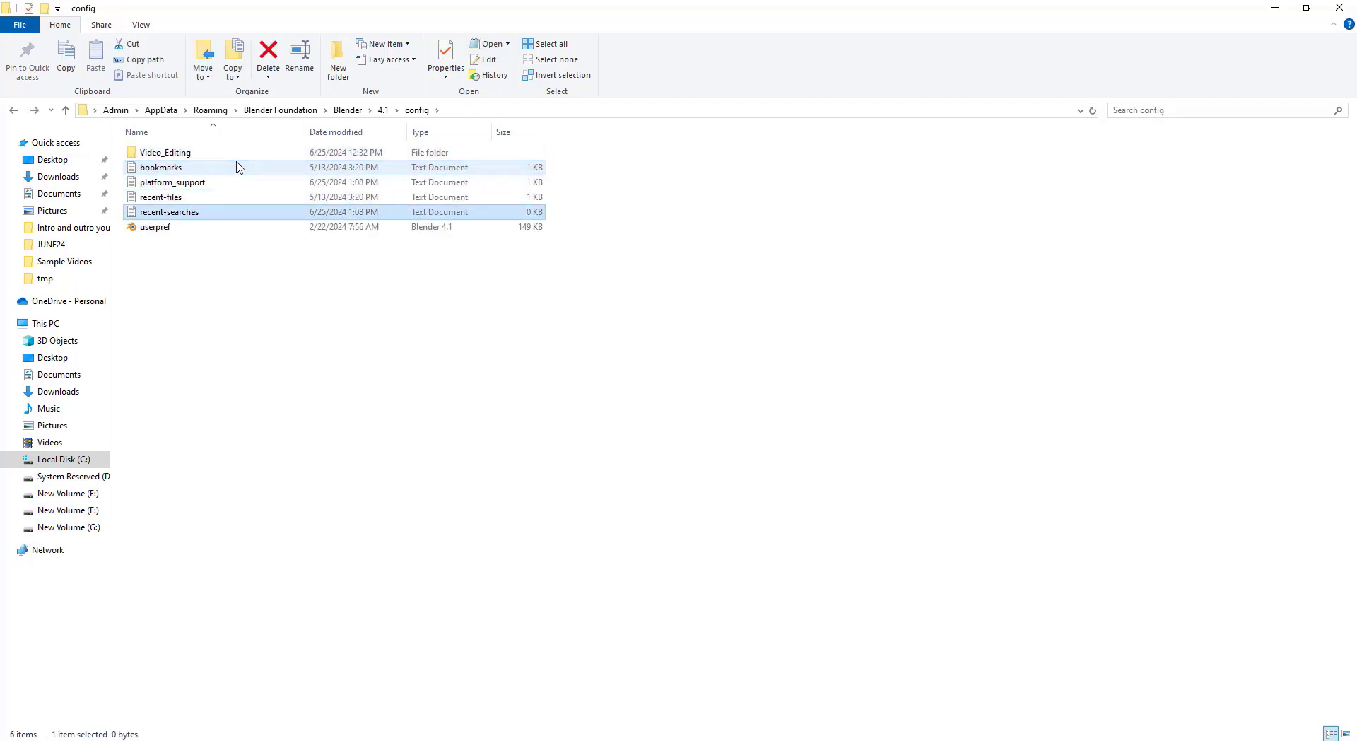
key(Up)
key(Up)
key(Up)
key(Up)
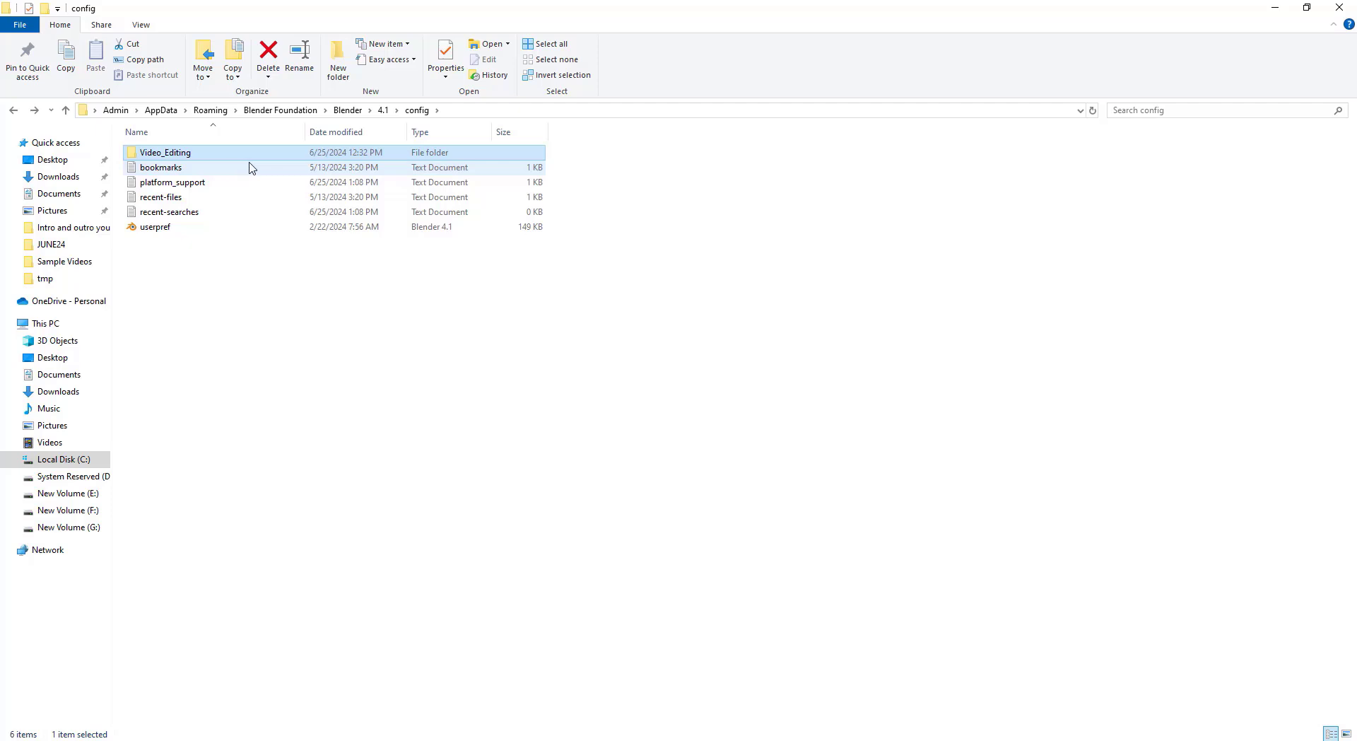
Go back to the Blender folder and open the 3.4 config folder to compare its files.
click(383, 110)
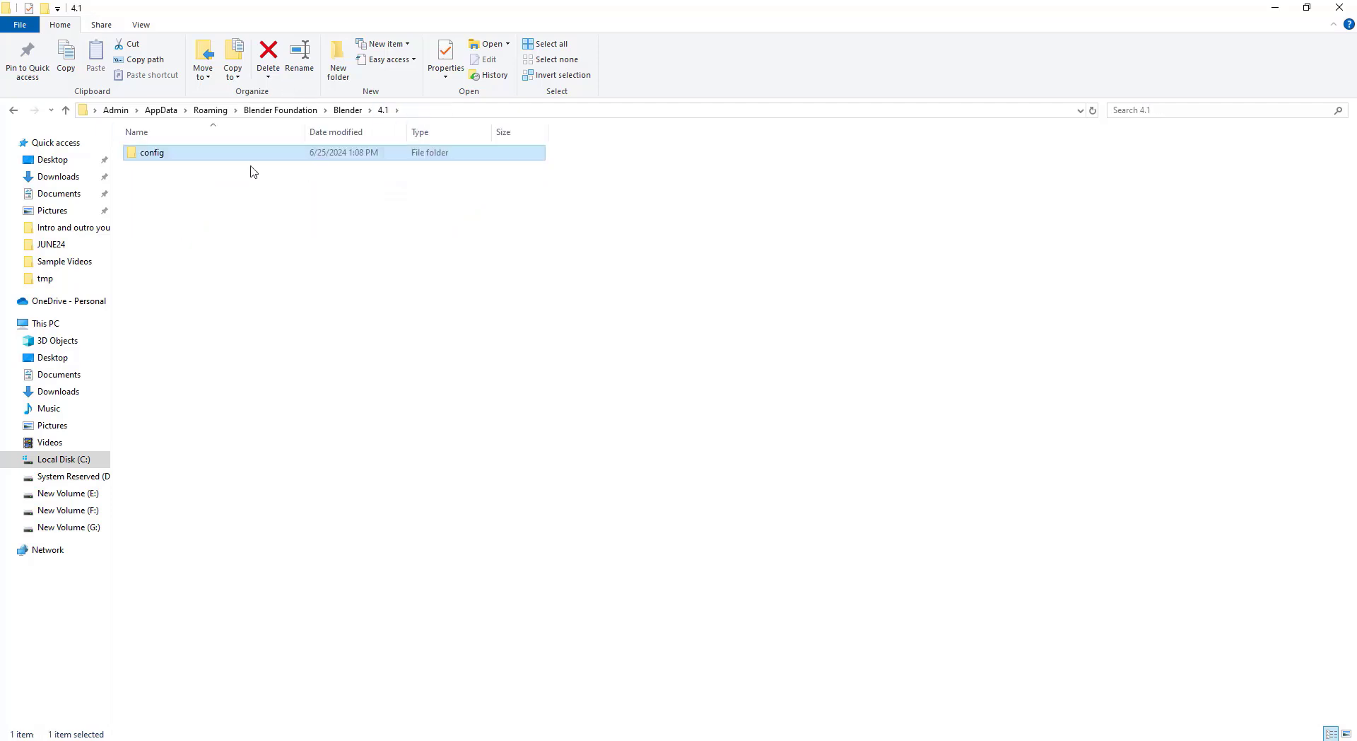
click(347, 111)
double_click(214, 154)
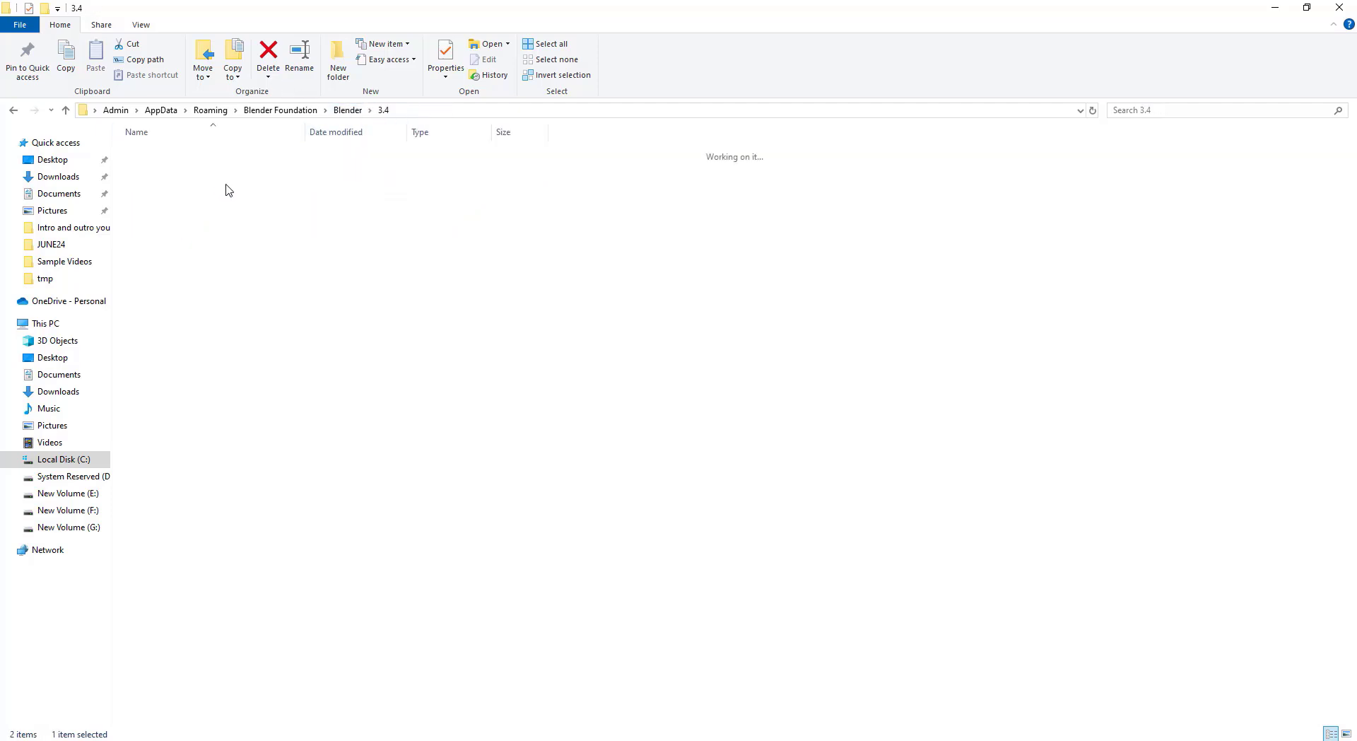
double_click(233, 156)
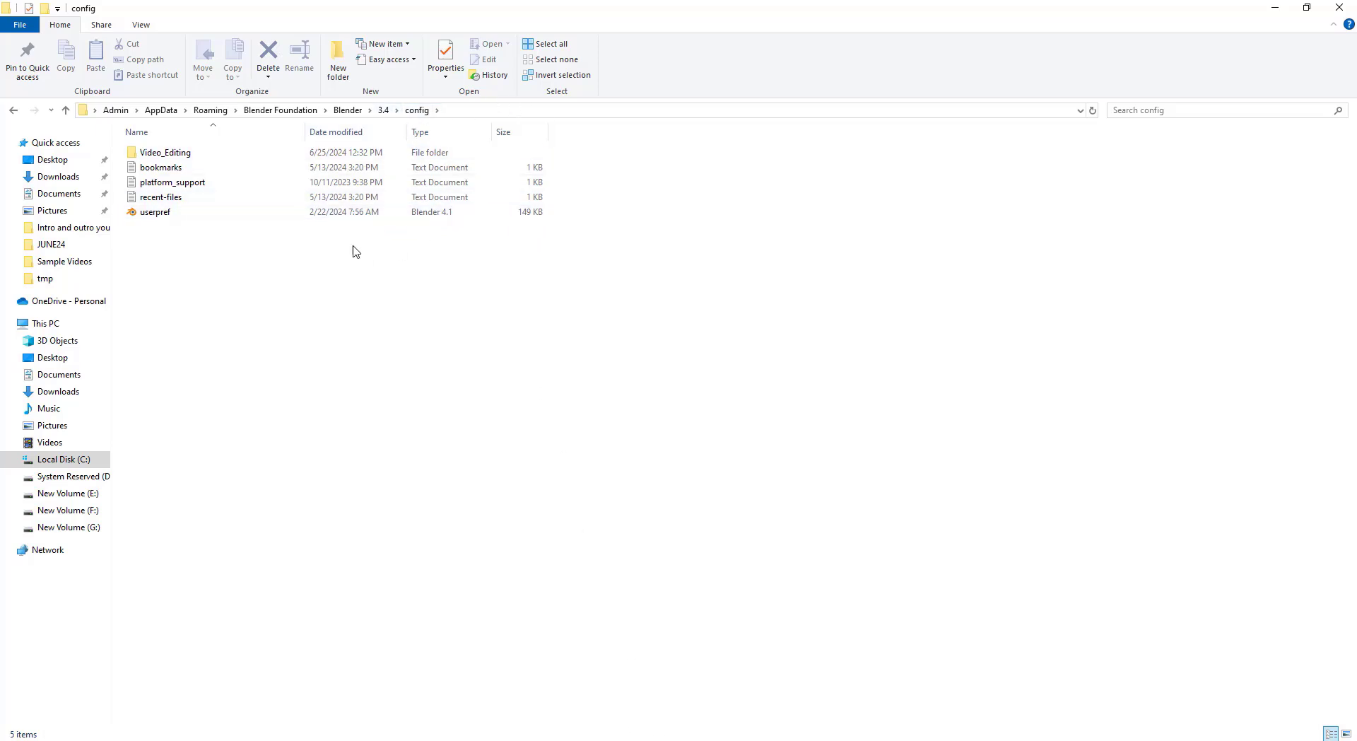
Return to the Blender folder and reopen the config folder of version 4.1.
key(alt+Up)
click(348, 110)
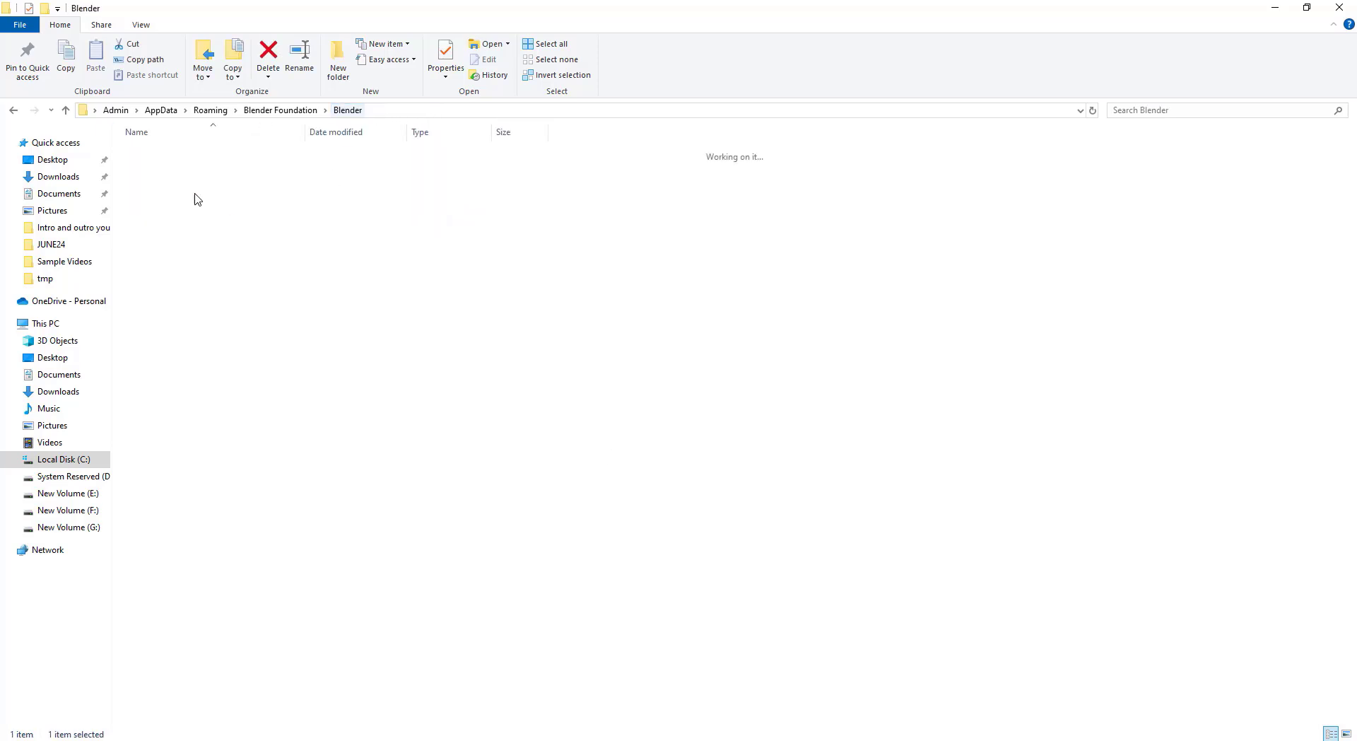
double_click(191, 170)
double_click(201, 155)
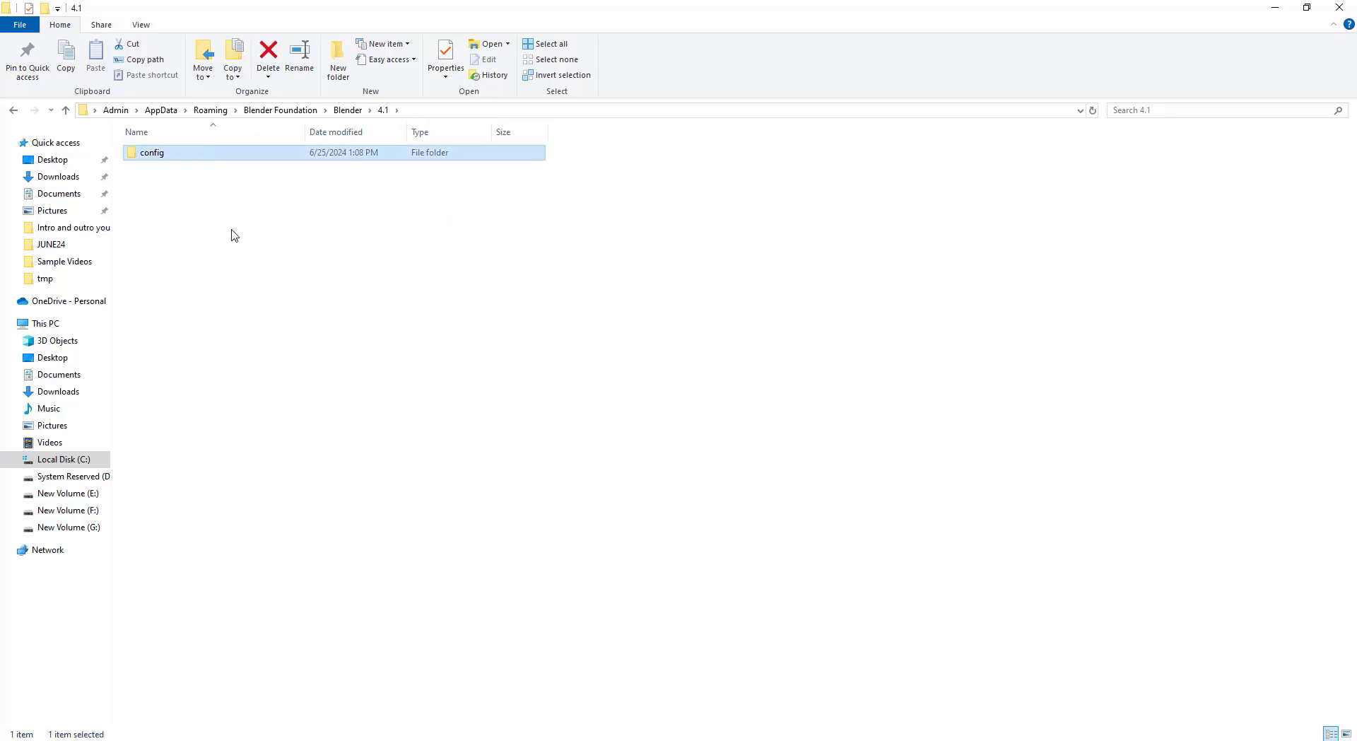
Read the notes on locating the new configuration directory, copying the backed-up files and verifying add-ons and settings.
key(alt+Tab)
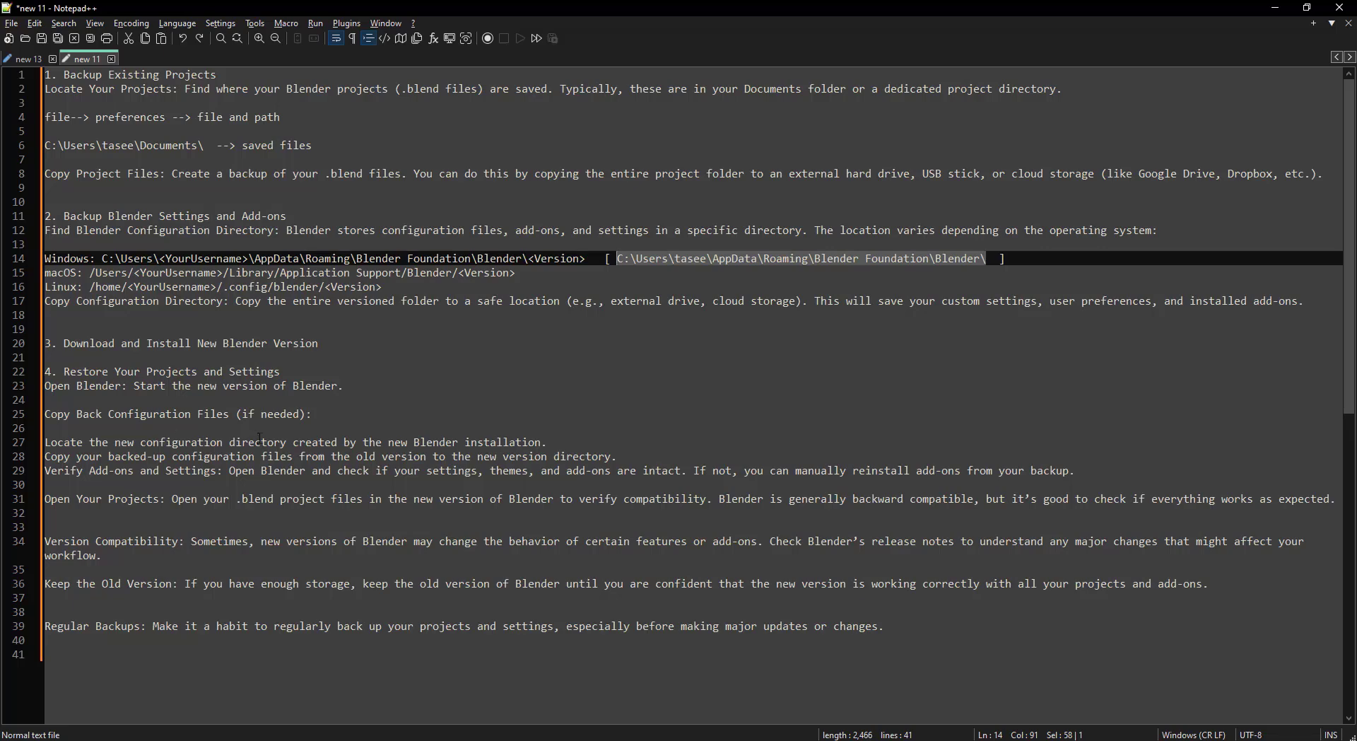
drag(52, 442, 515, 442)
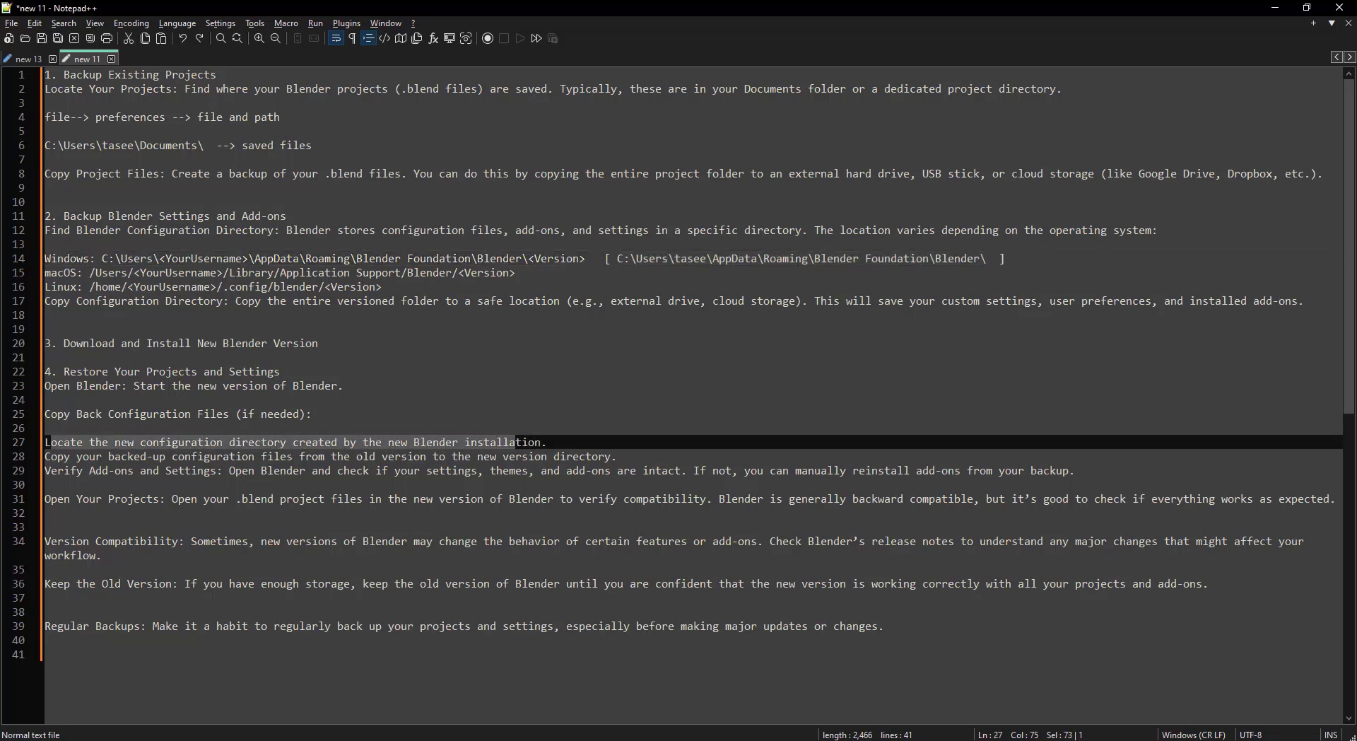
drag(617, 456, 203, 477)
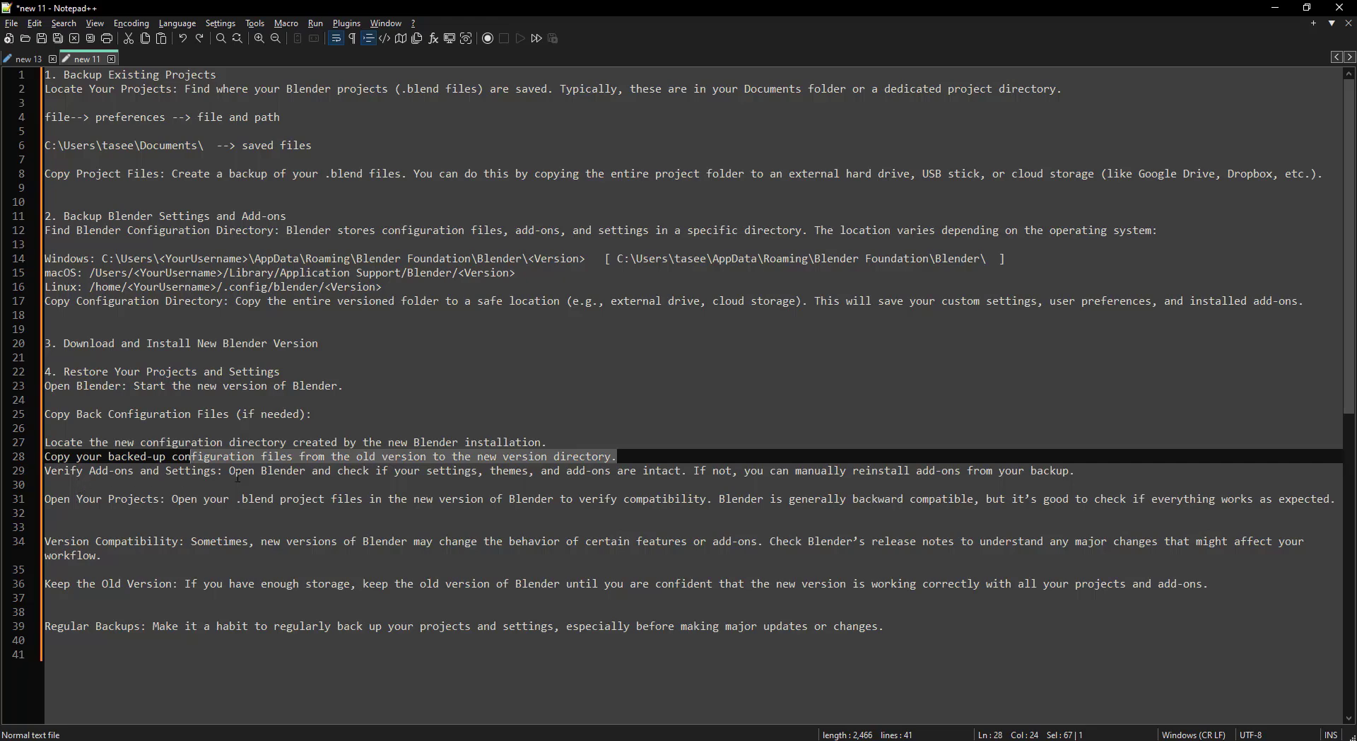
drag(46, 472, 209, 473)
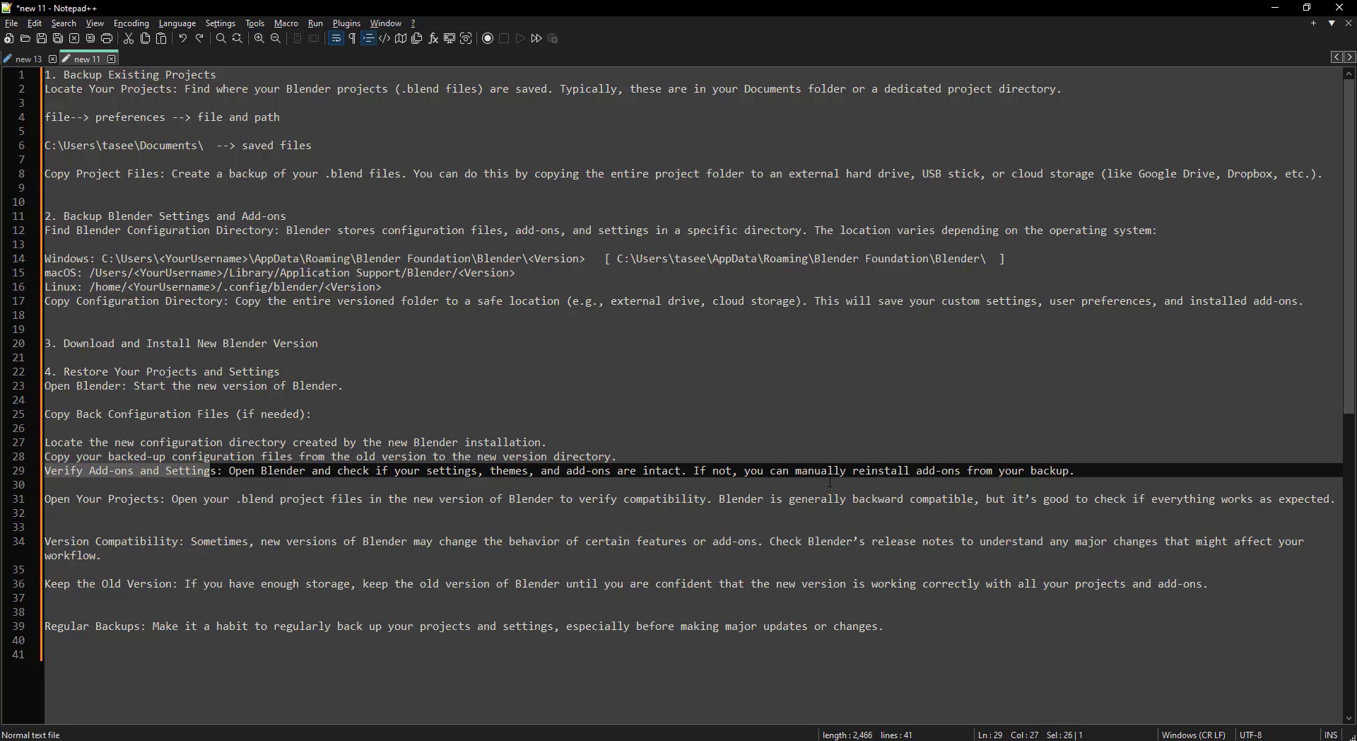
drag(1088, 480, 236, 472)
scroll(189, 497, down, 1)
triple_click(56, 453)
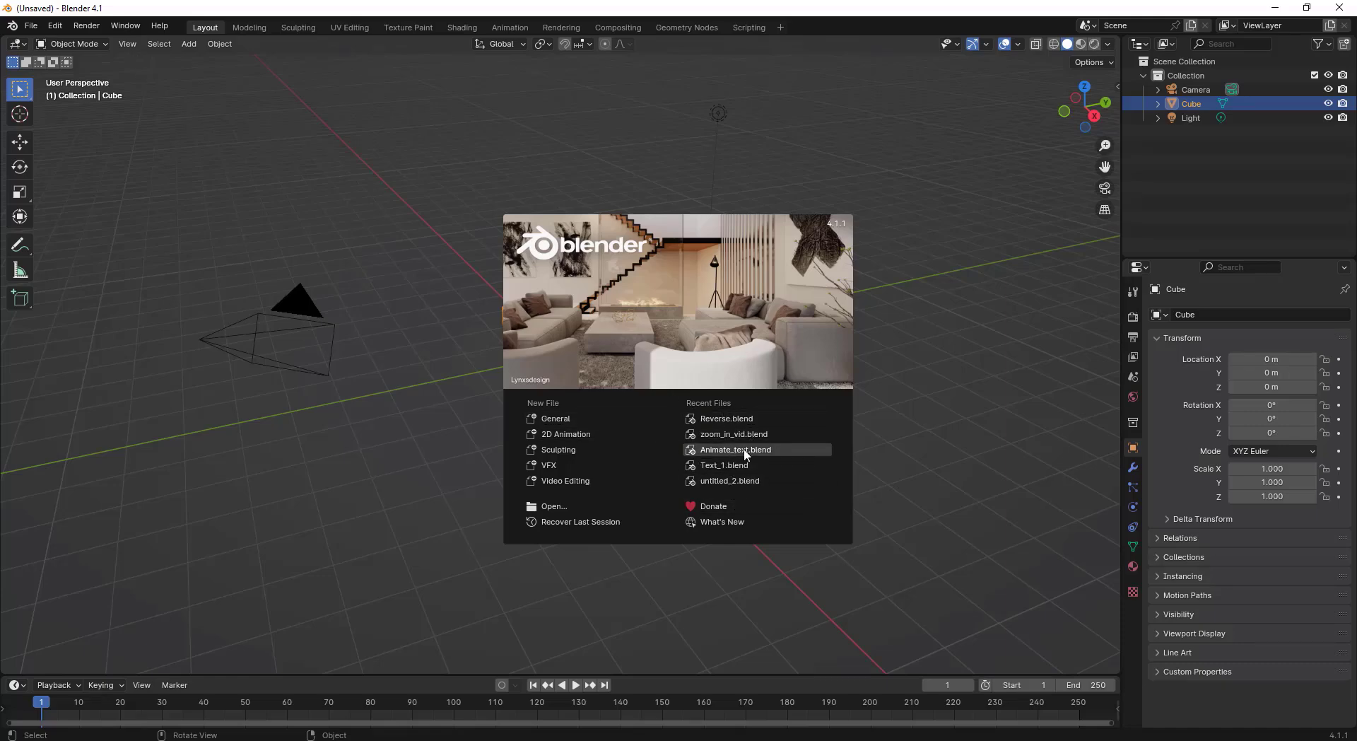
Switch to Blender 4.1, open the recent project Animate_text.blend from the splash screen and inspect its sequencer strips.
mouse_move(746, 455)
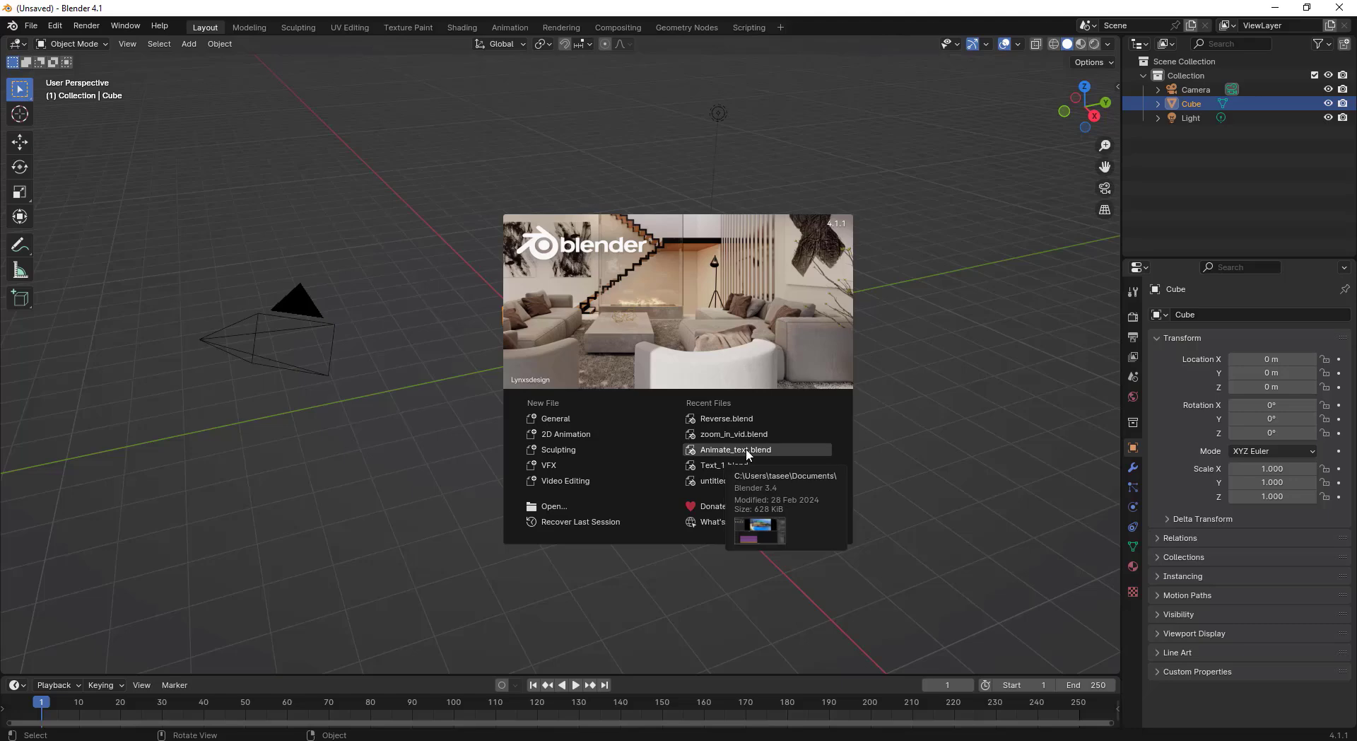
click(748, 450)
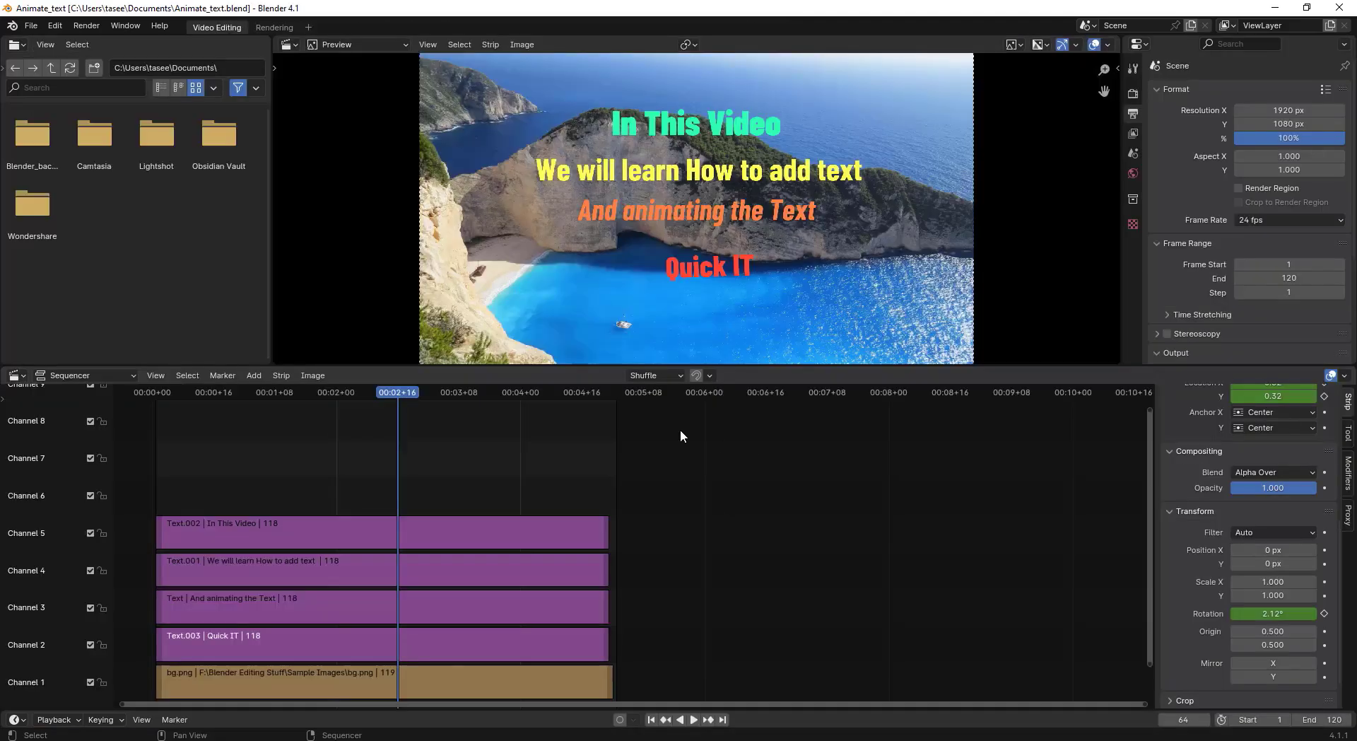
scroll(708, 519, down, 1)
scroll(709, 519, up, 3)
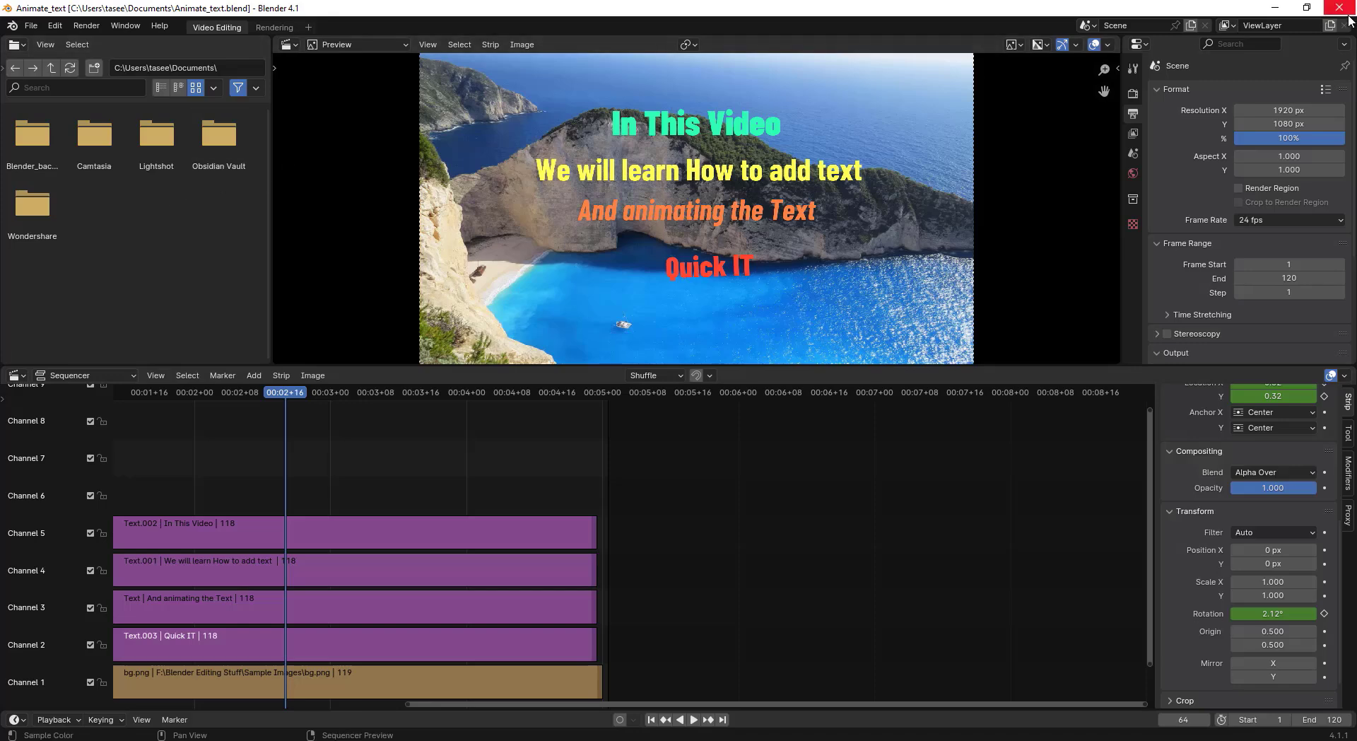
Open the recent project last_shortcut_one.blend to check that it loads in the new version.
click(30, 26)
mouse_move(57, 70)
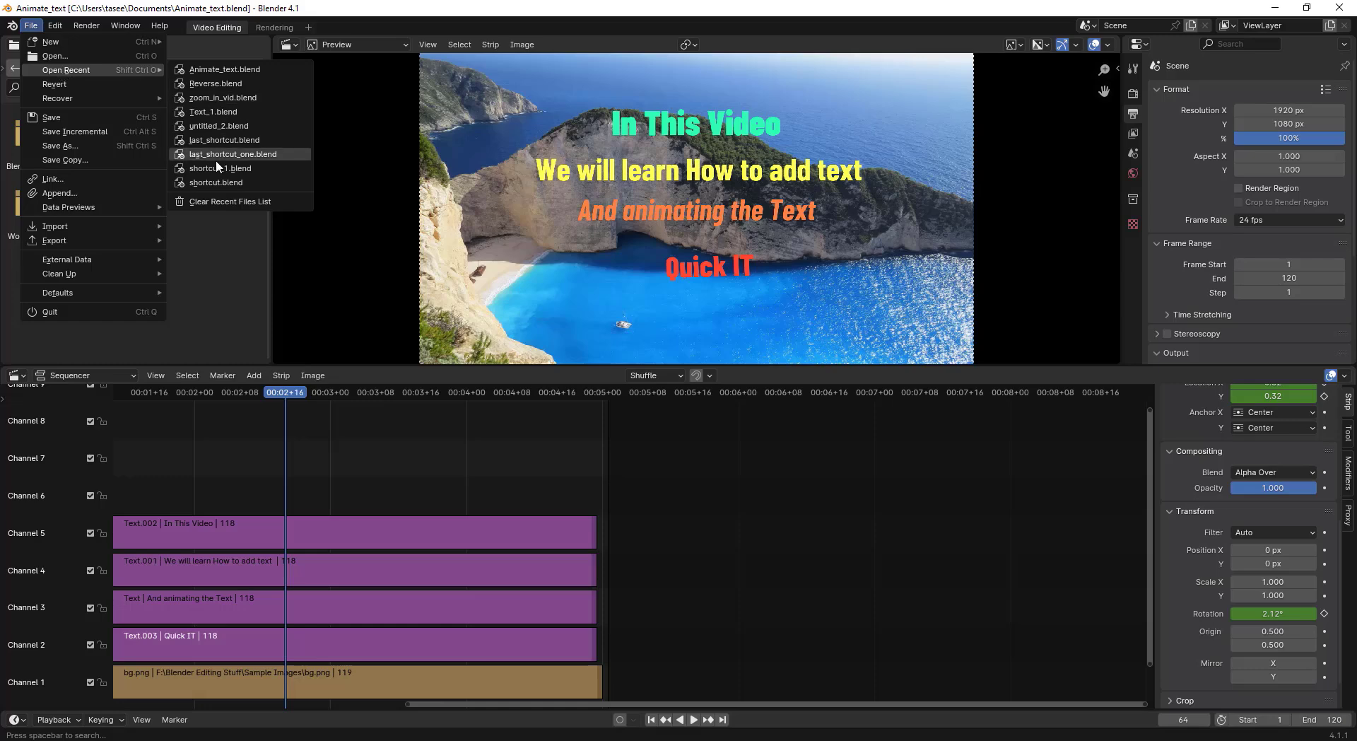
click(239, 157)
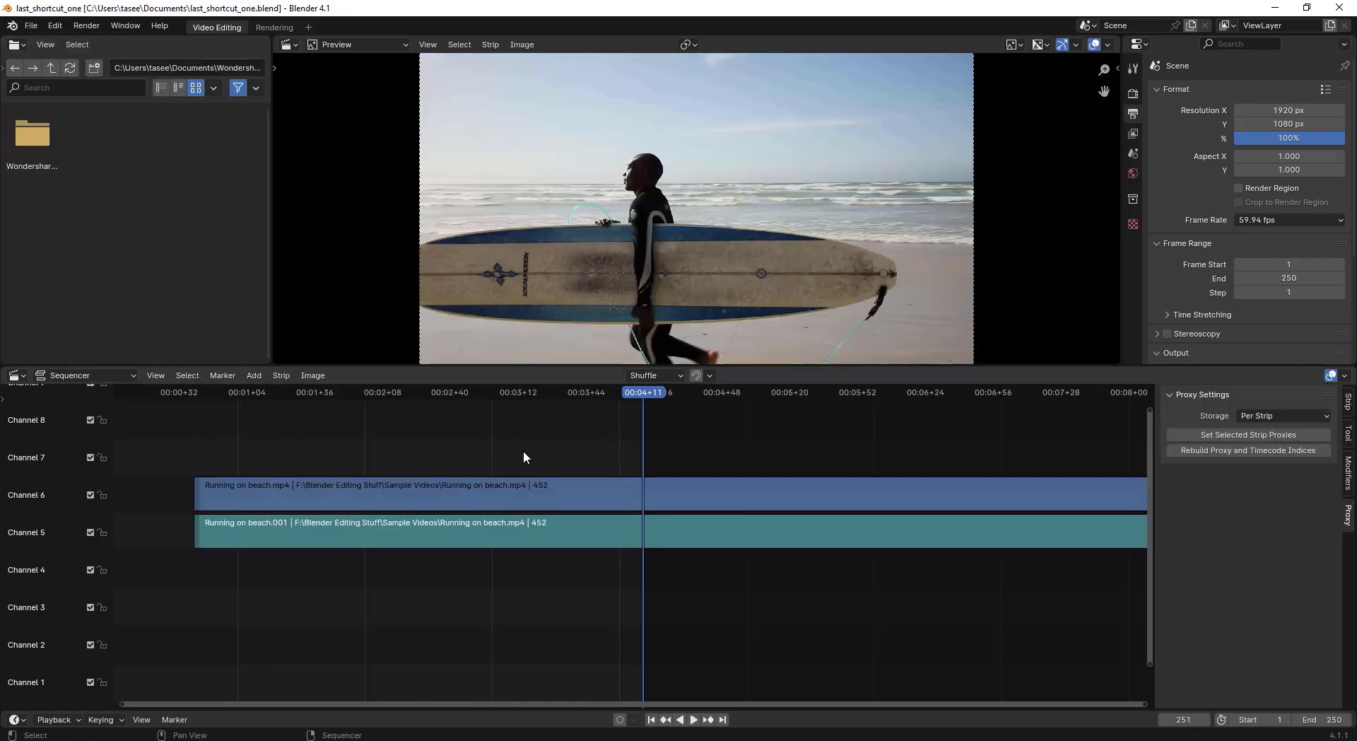
click(31, 26)
click(106, 123)
Switch to Notepad++ and read the notes on version compatibility, keeping the old version and making regular backups.
key(alt+Tab)
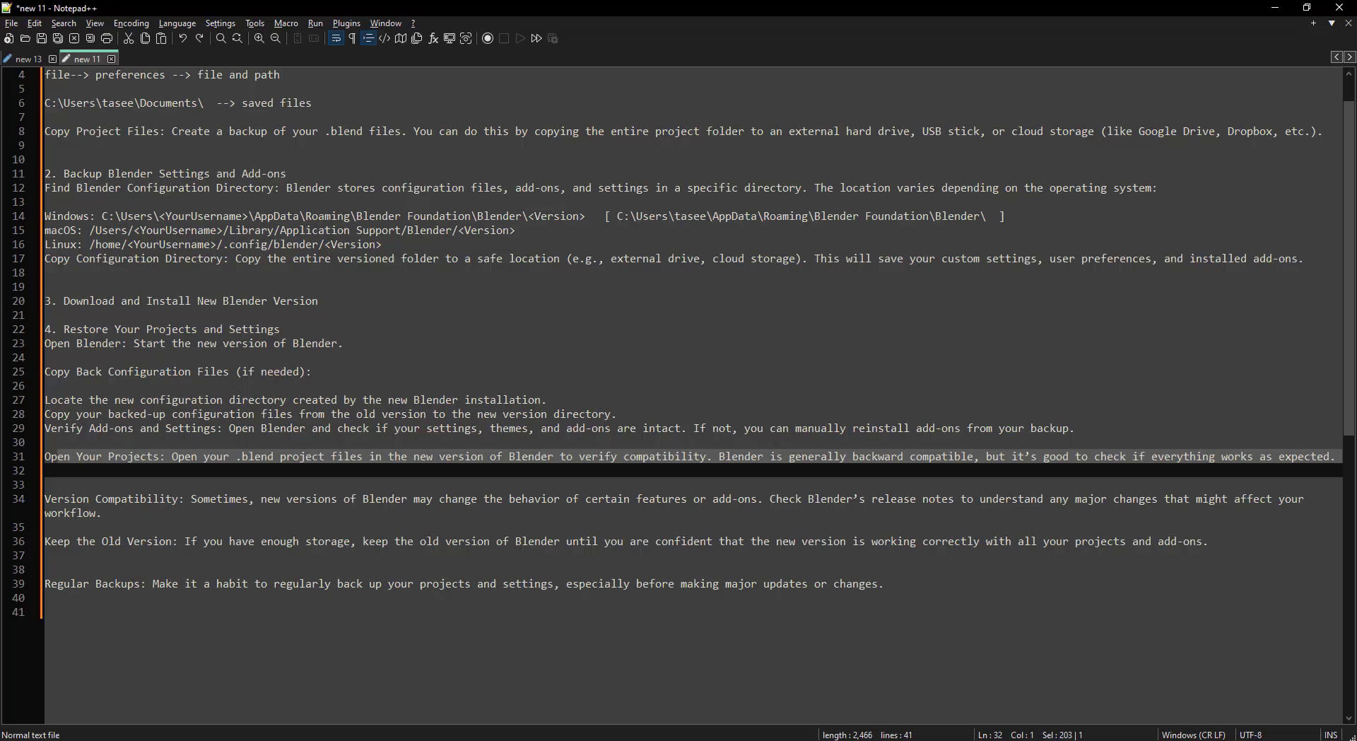
drag(112, 519, 43, 505)
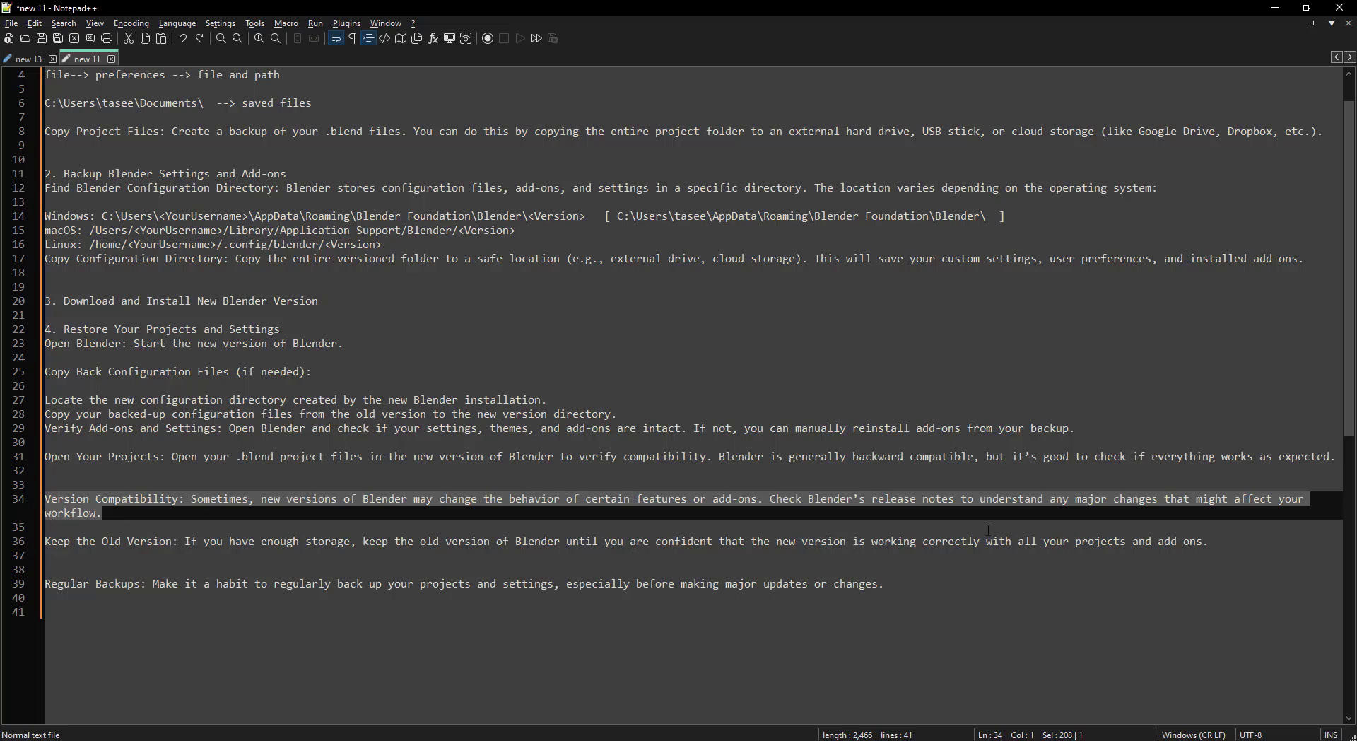
drag(776, 498, 1017, 513)
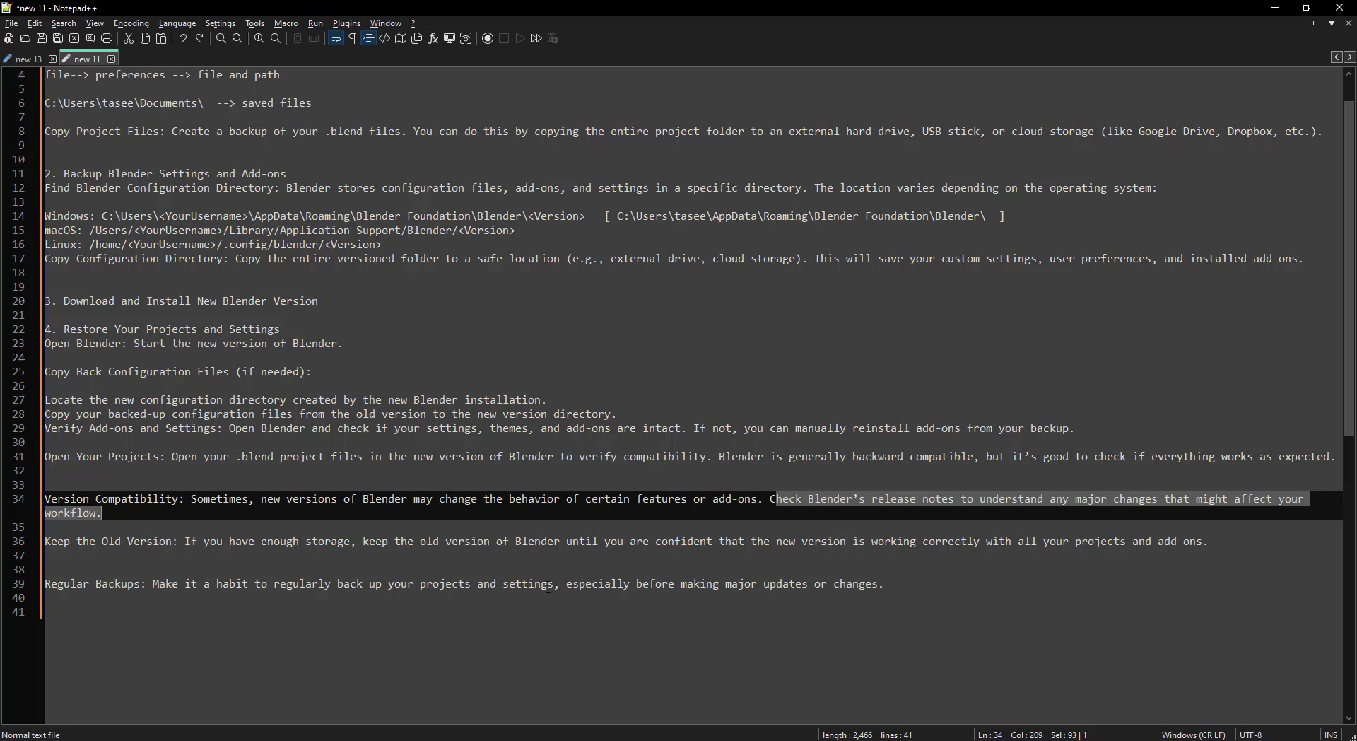
drag(548, 586, 453, 586)
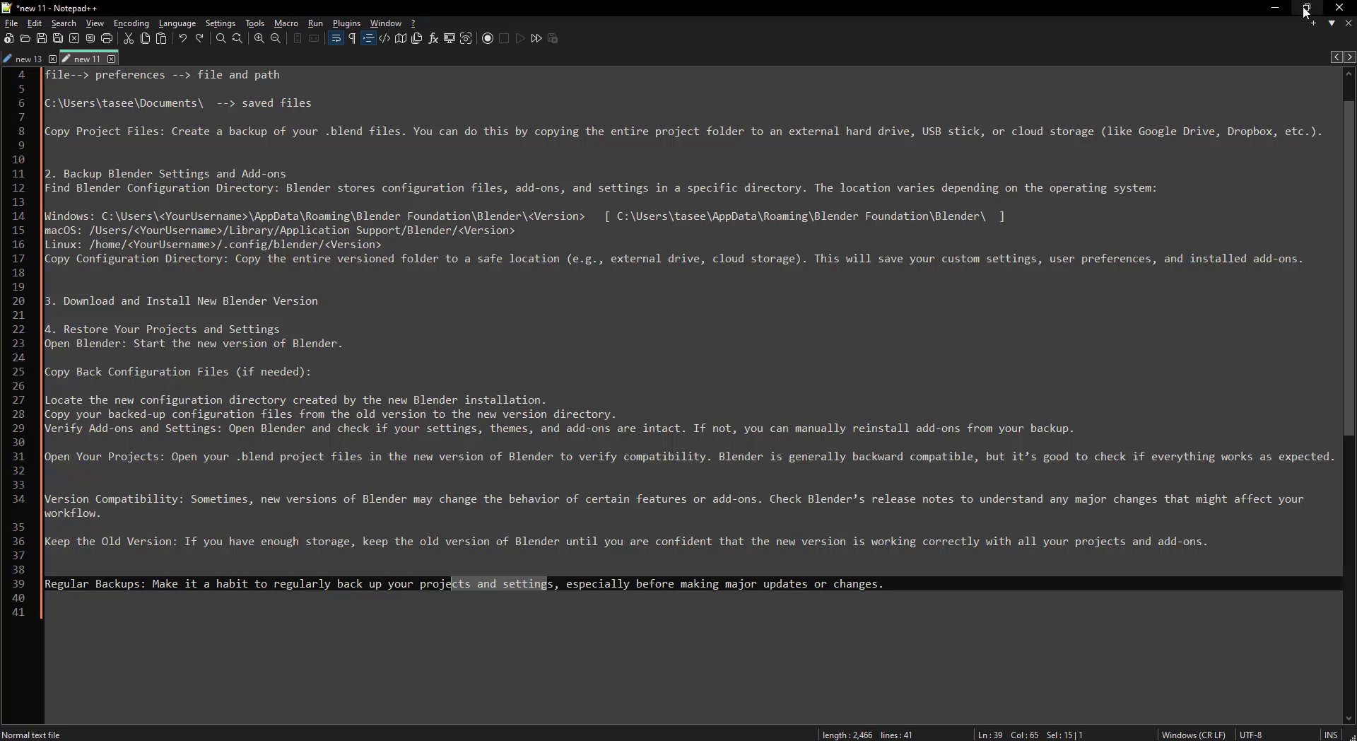
Review the complete upgrade checklist and select its text from the regular backups note back to the first heading.
scroll(917, 415, up, 1)
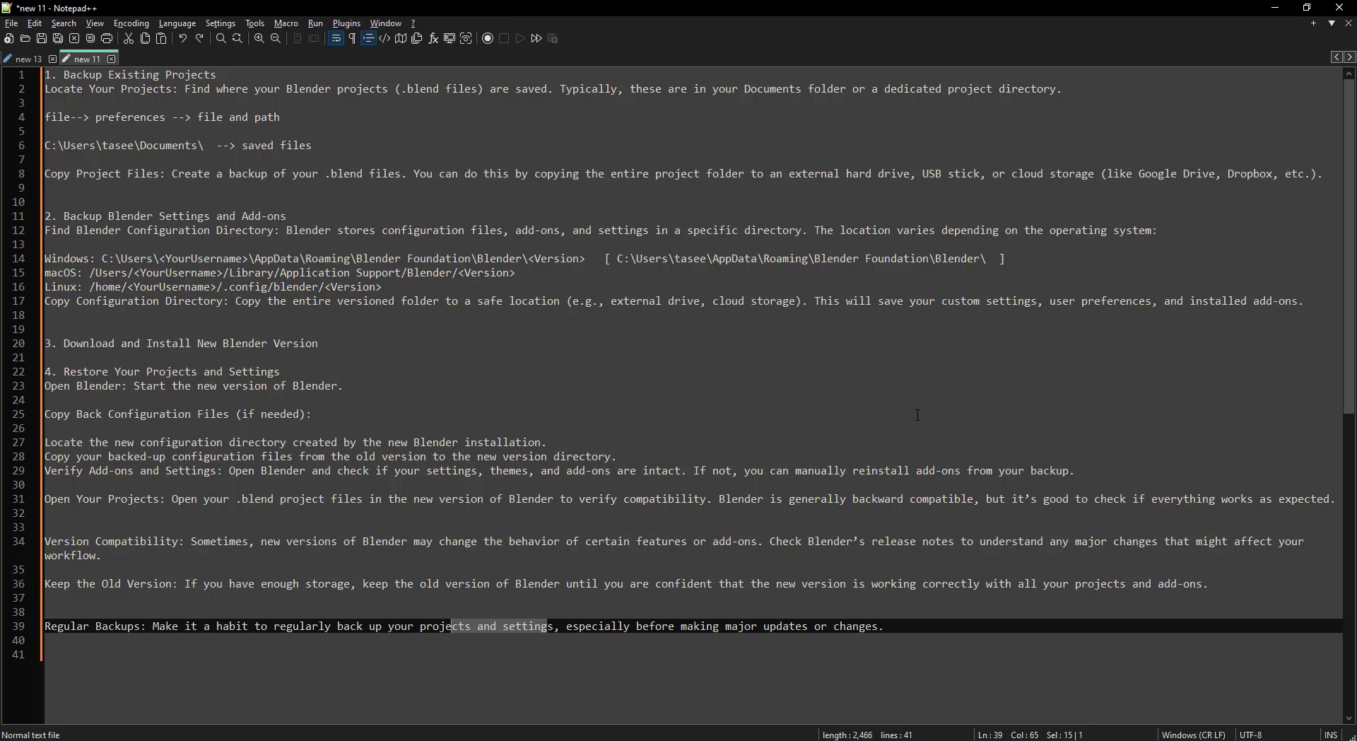
scroll(1045, 388, down, 3)
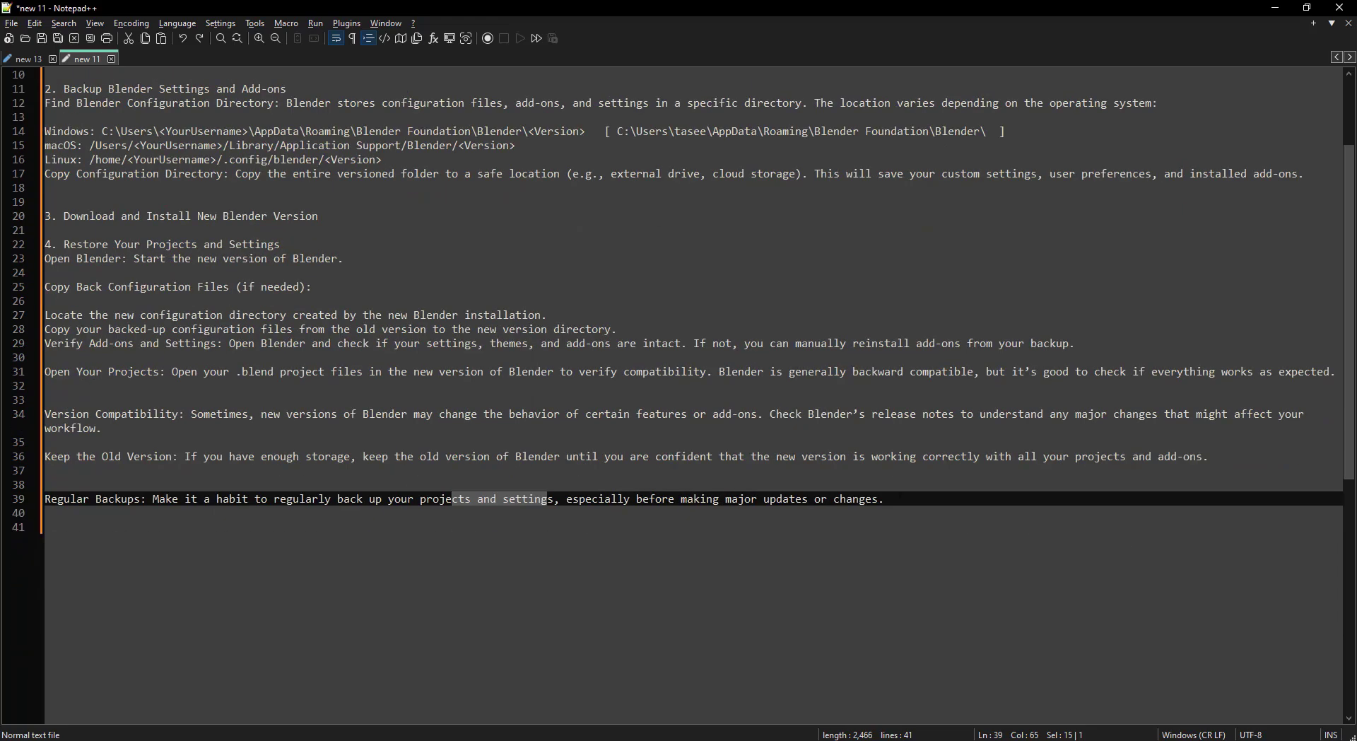
drag(892, 485, 45, 75)
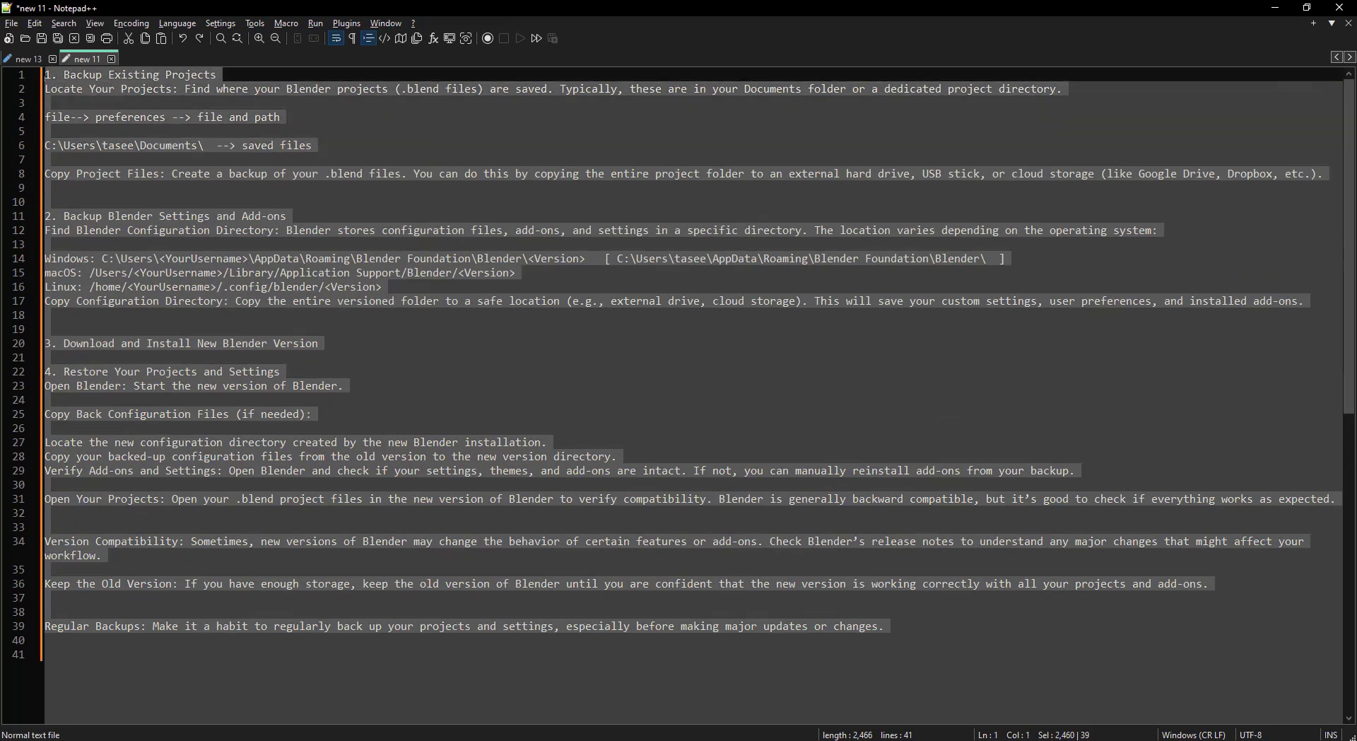